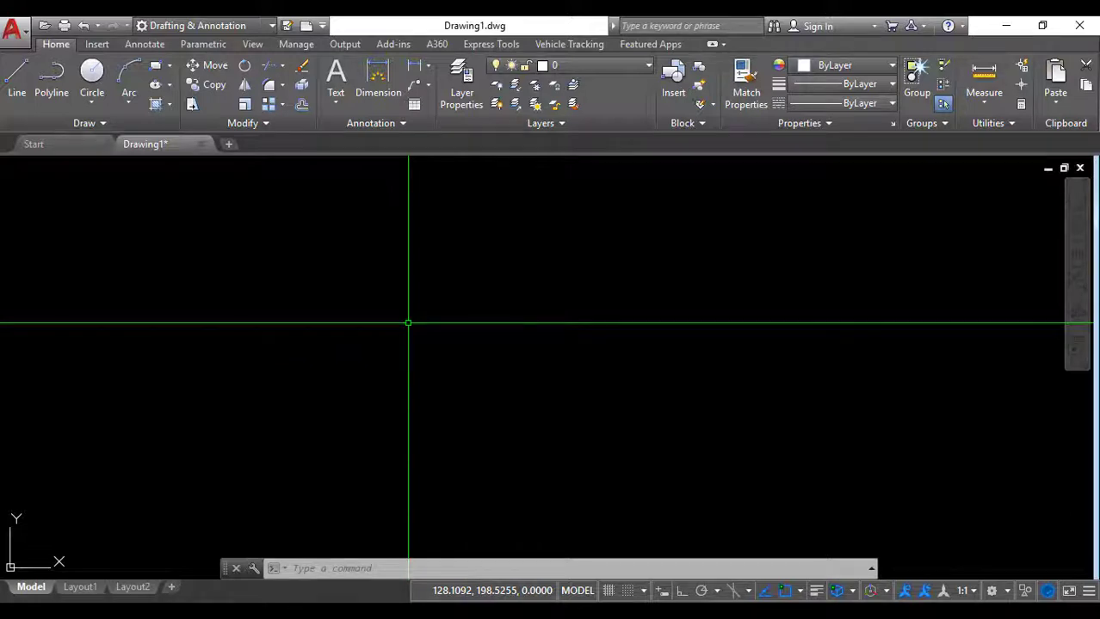
Step: Draw a four-segment PL zigzag across the drawing, alternating low and high points for two peaks
{"action": "type", "text": "pl"}
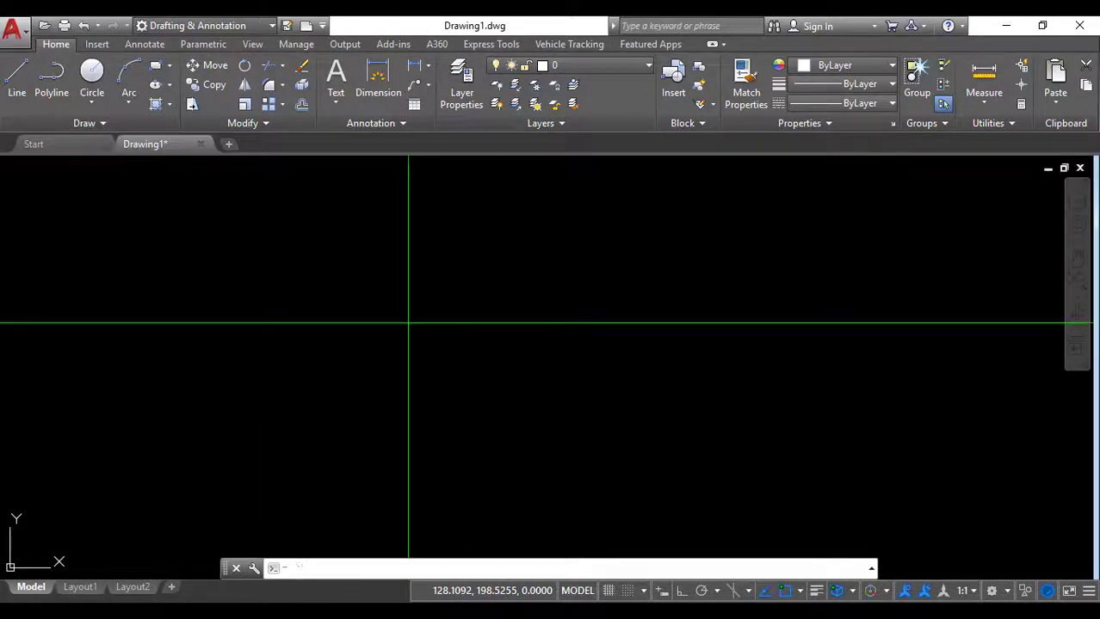
{"action": "key", "text": "Return"}
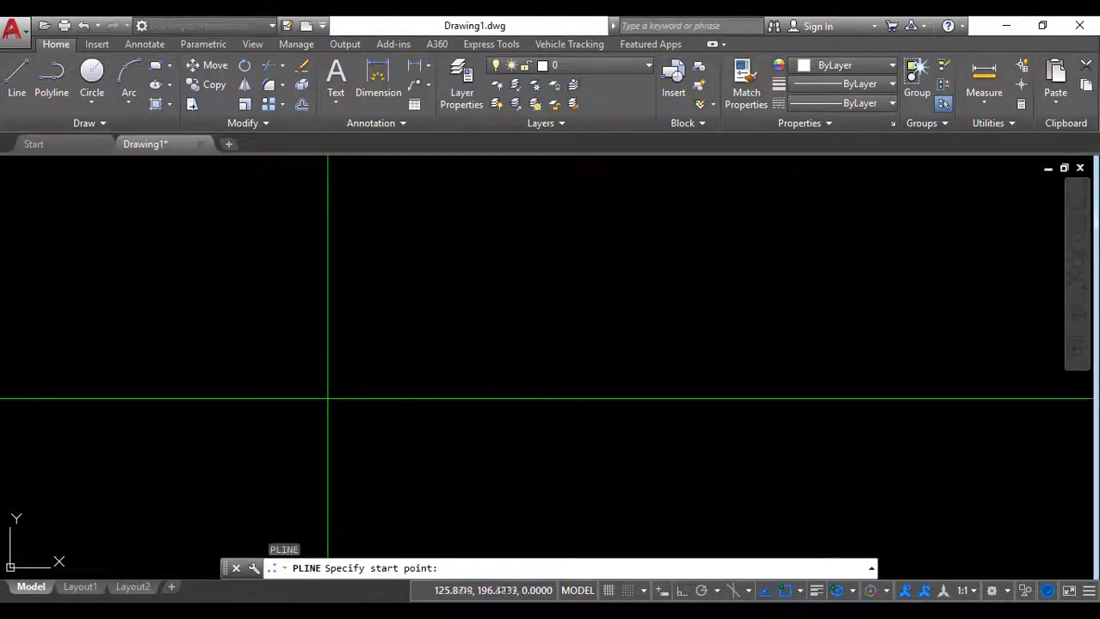
{"action": "left_click", "coordinate": [328, 397]}
{"action": "left_click", "coordinate": [463, 273]}
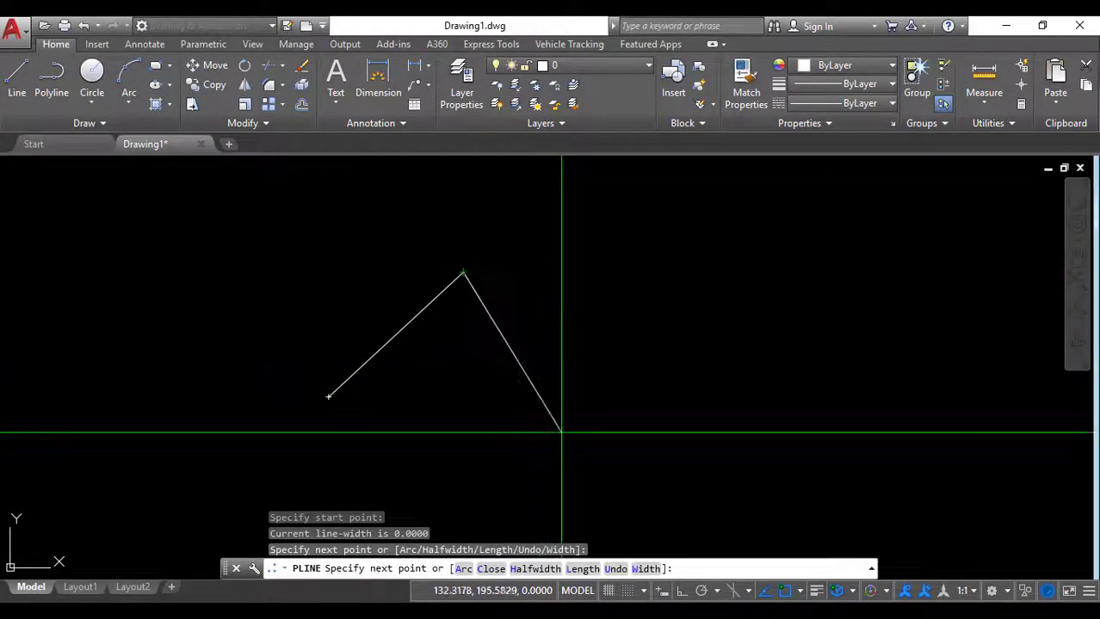
{"action": "left_click", "coordinate": [561, 432]}
{"action": "left_click", "coordinate": [723, 268]}
{"action": "left_click", "coordinate": [880, 437]}
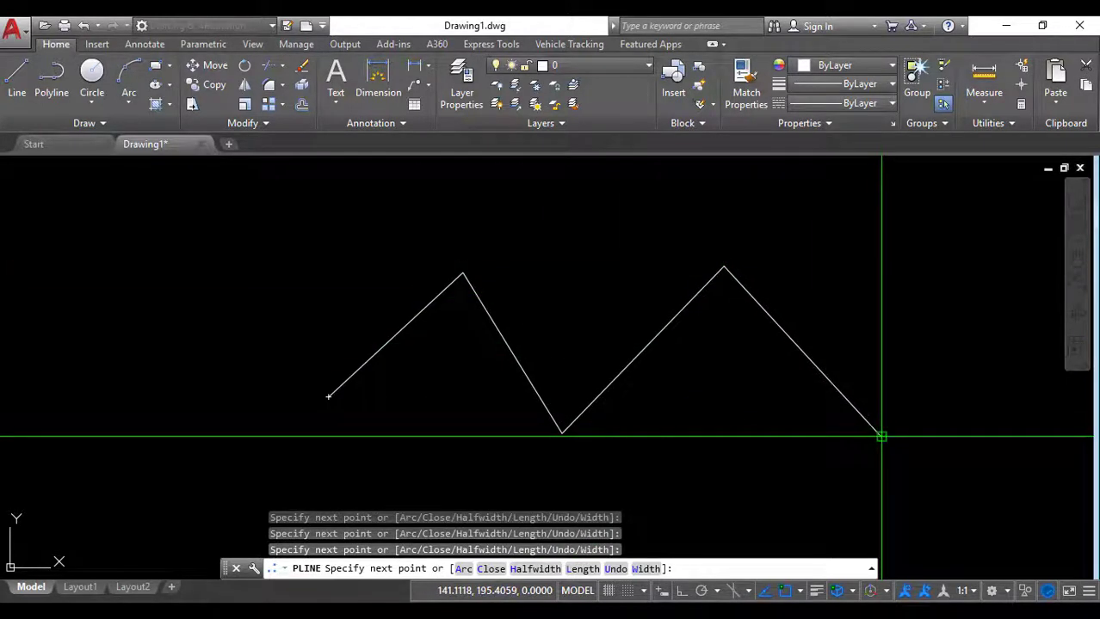
{"action": "key", "text": "Return"}
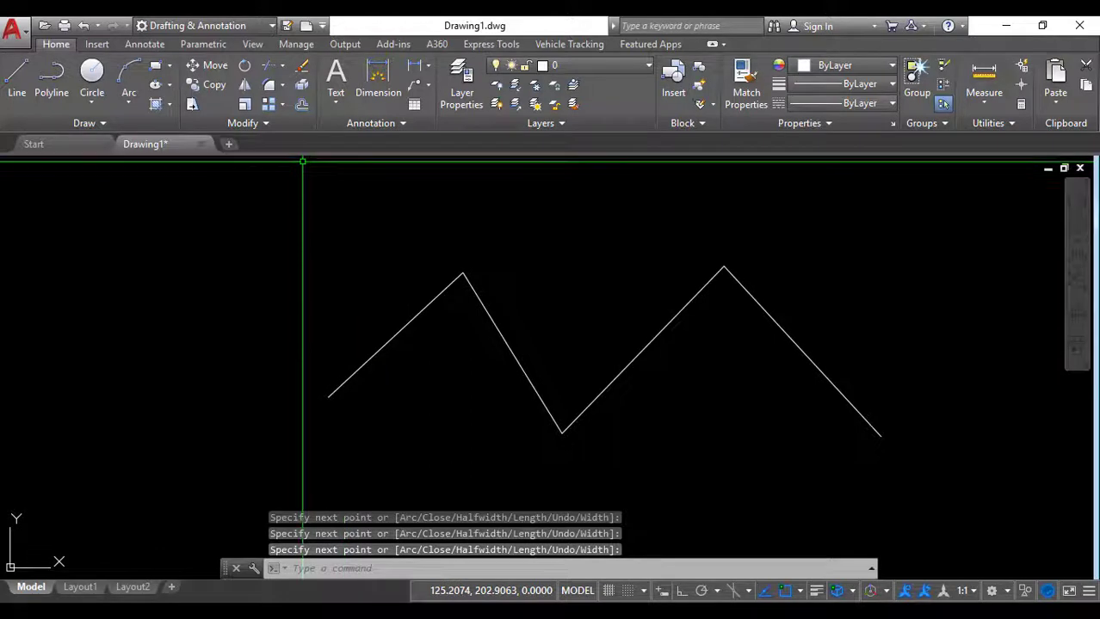
{"action": "left_click", "coordinate": [262, 125]}
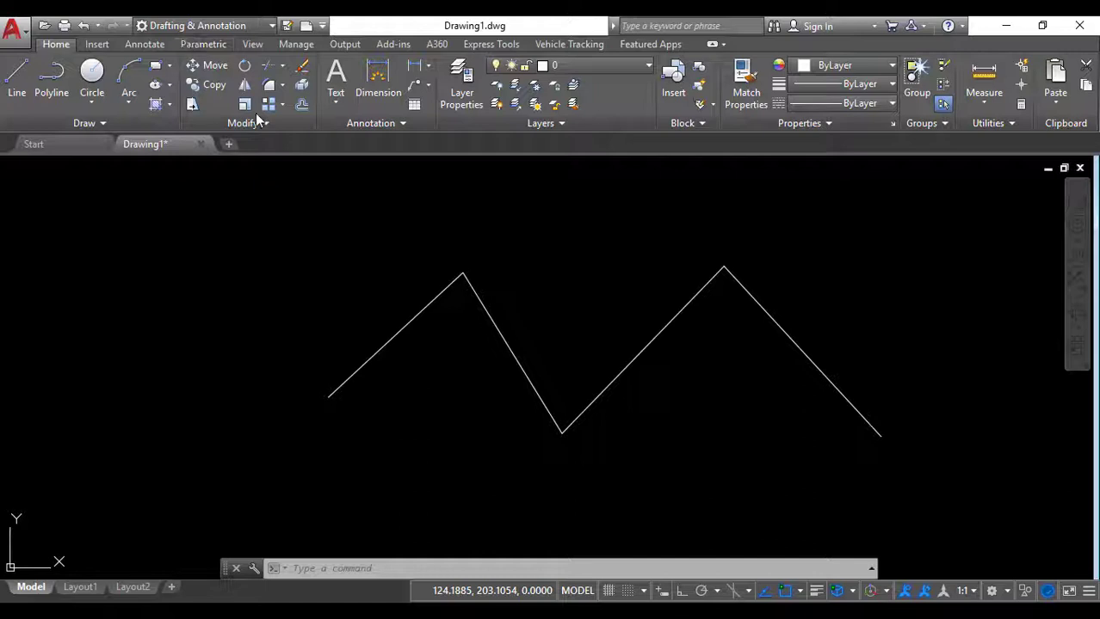
{"action": "left_click", "coordinate": [255, 121]}
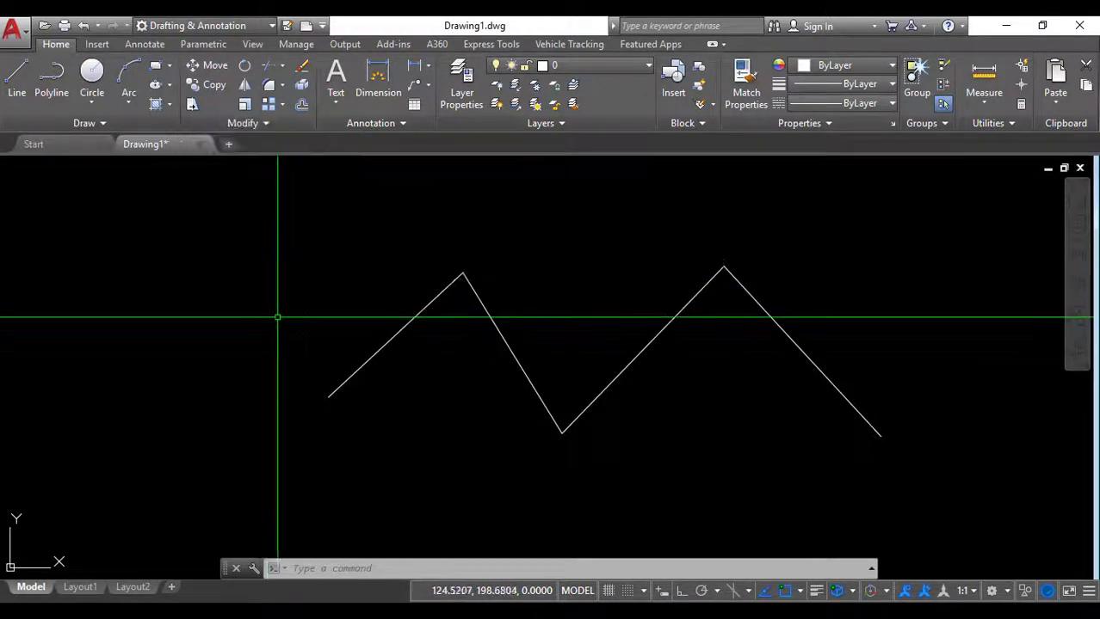
Step: Run PEDIT and select the zigzag polyline to edit
{"action": "type", "text": "pedi"}
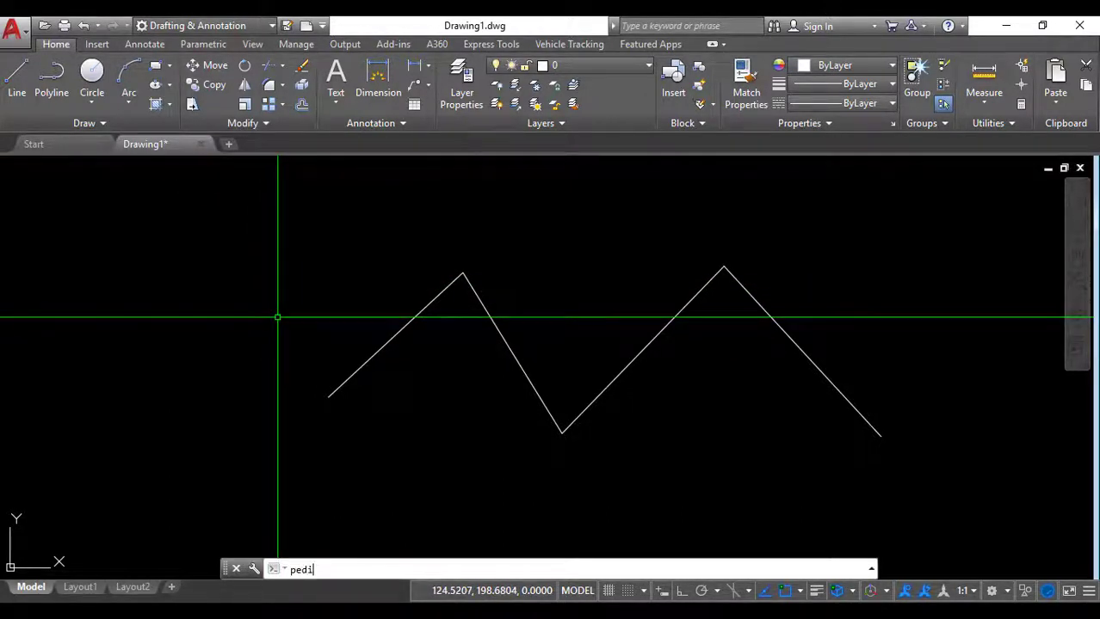
{"action": "type", "text": "t"}
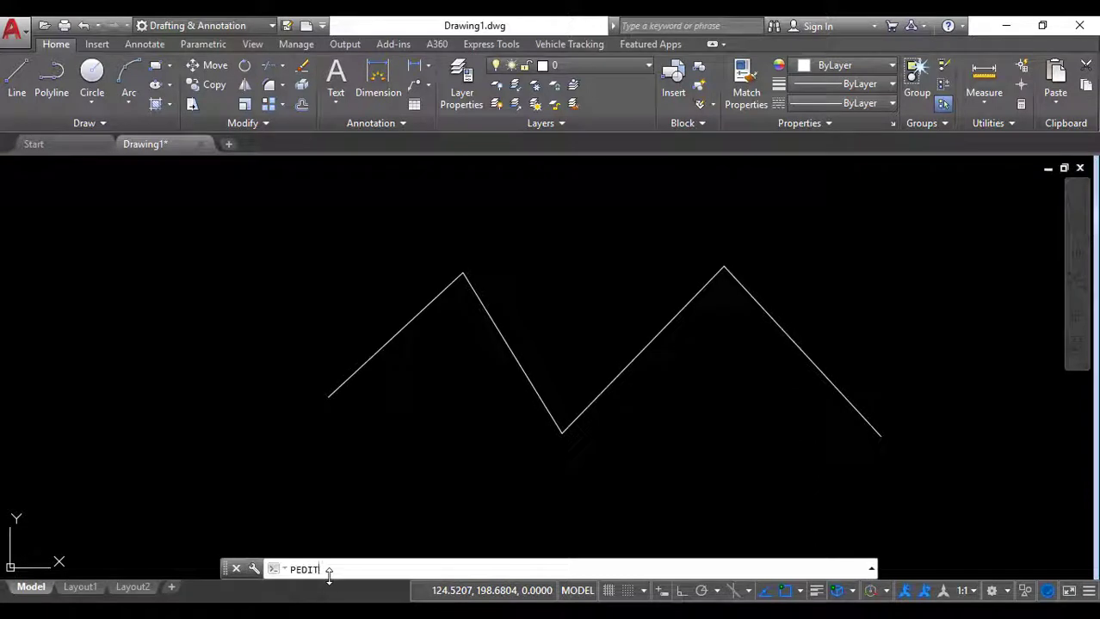
{"action": "key", "text": "Return"}
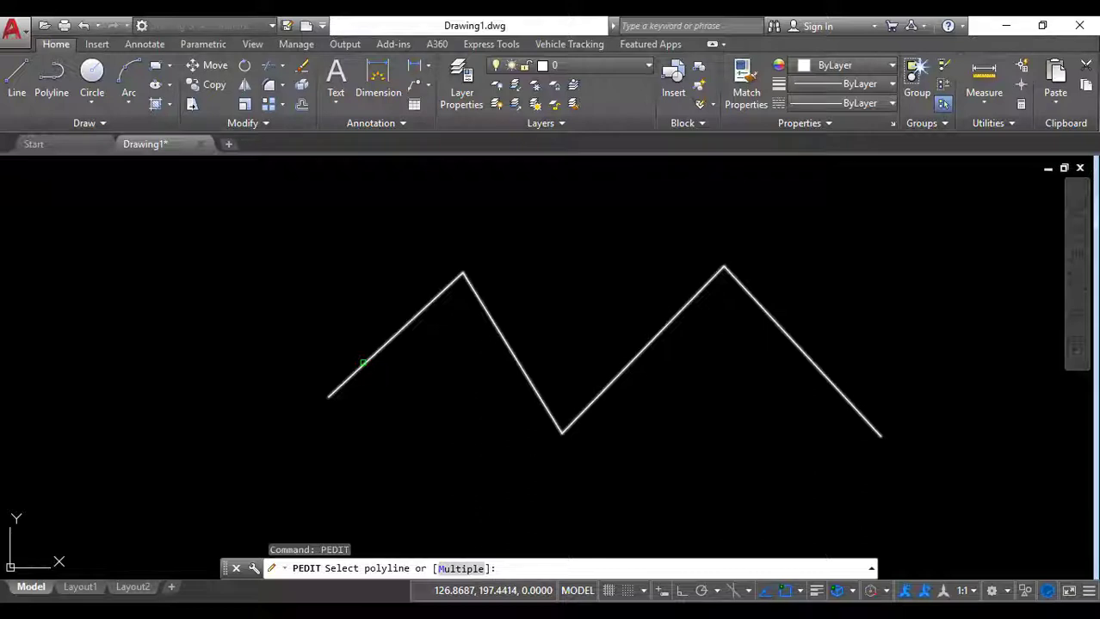
{"action": "left_click", "coordinate": [362, 363]}
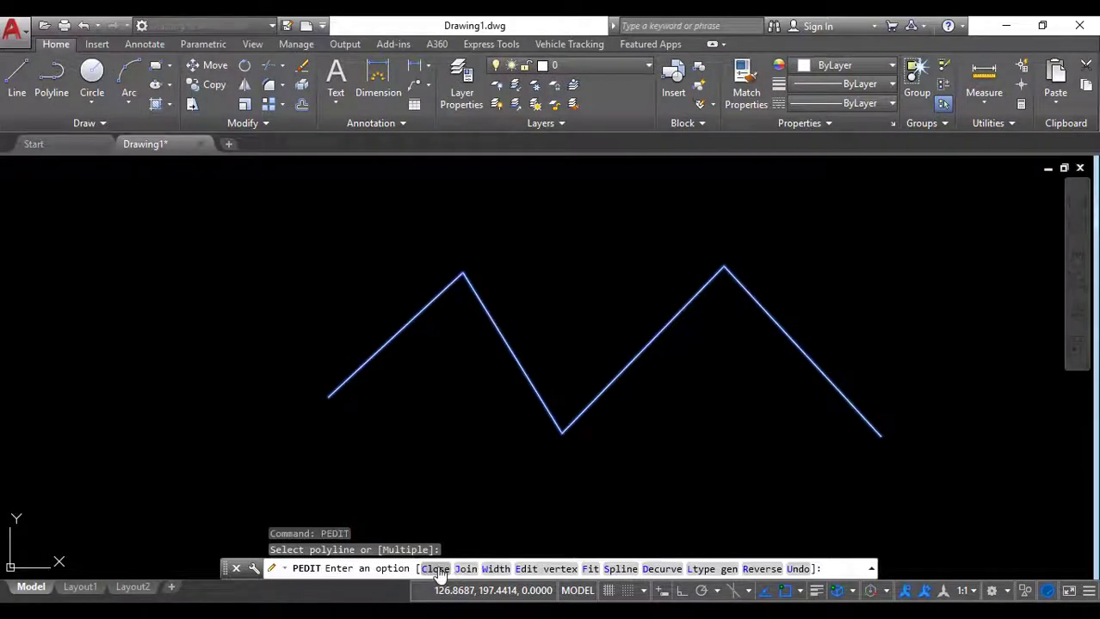
{"action": "left_click", "coordinate": [437, 571]}
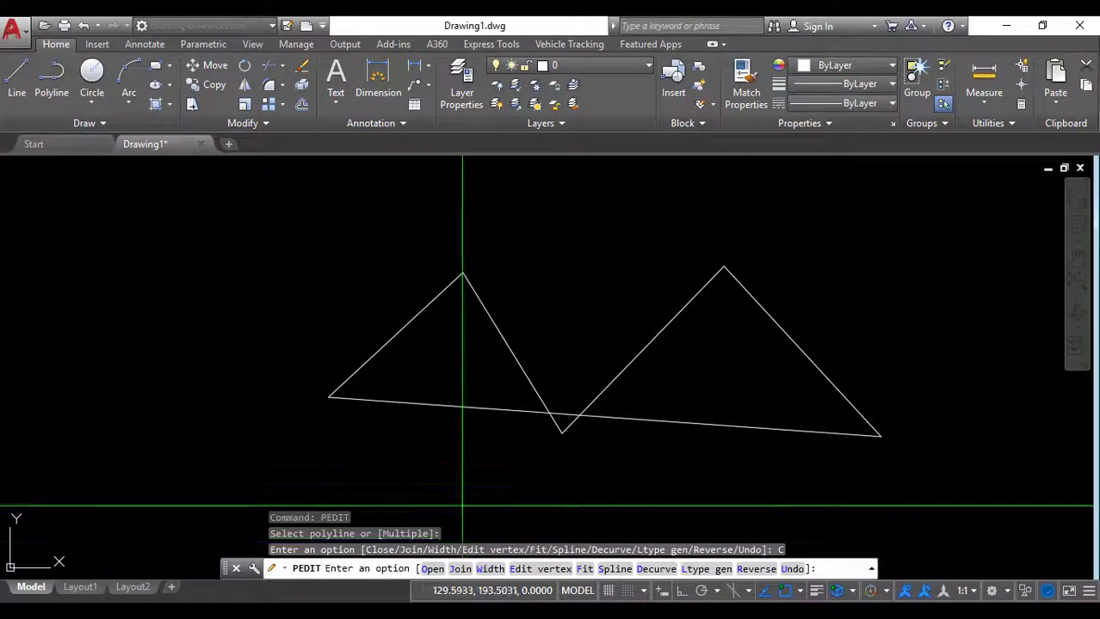
{"action": "type", "text": "o"}
{"action": "key", "text": "Return"}
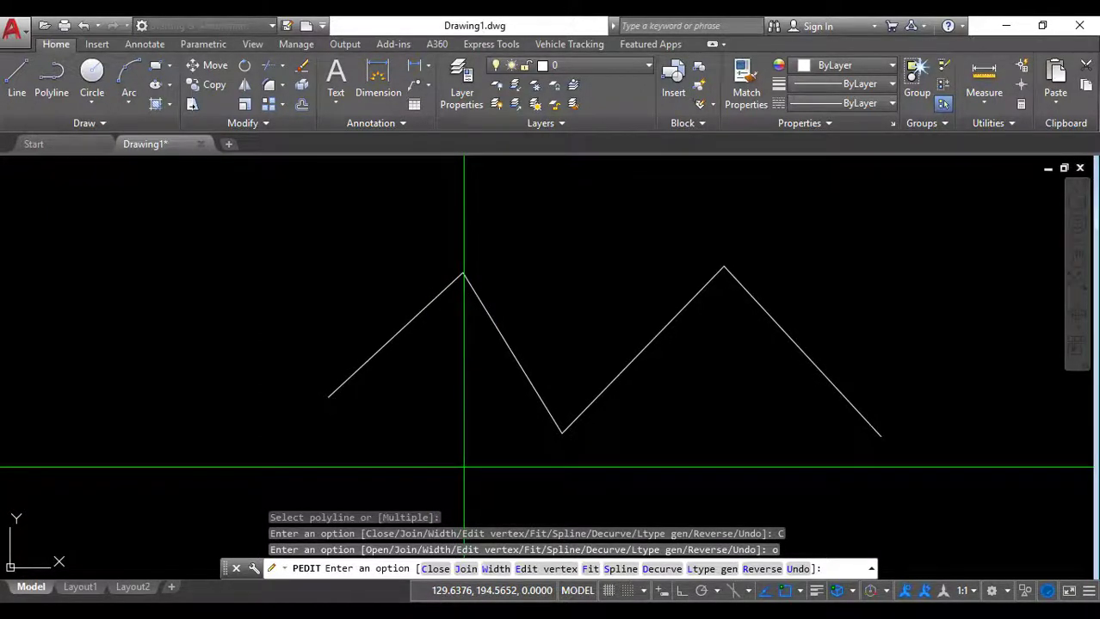
{"action": "left_click", "coordinate": [496, 570]}
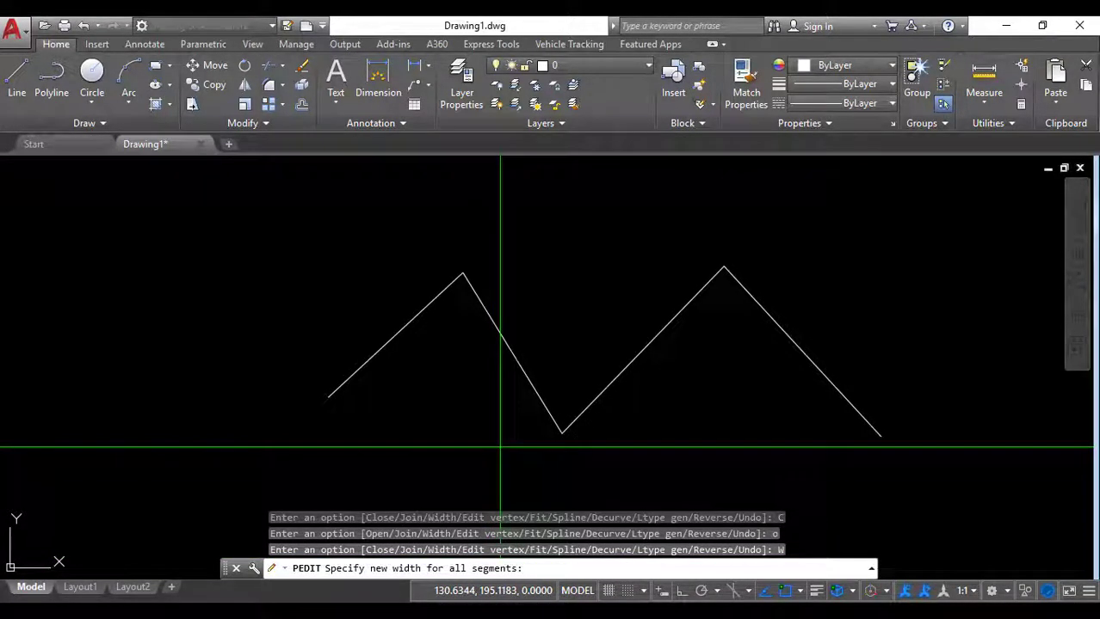
{"action": "type", "text": "5"}
{"action": "key", "text": "Return"}
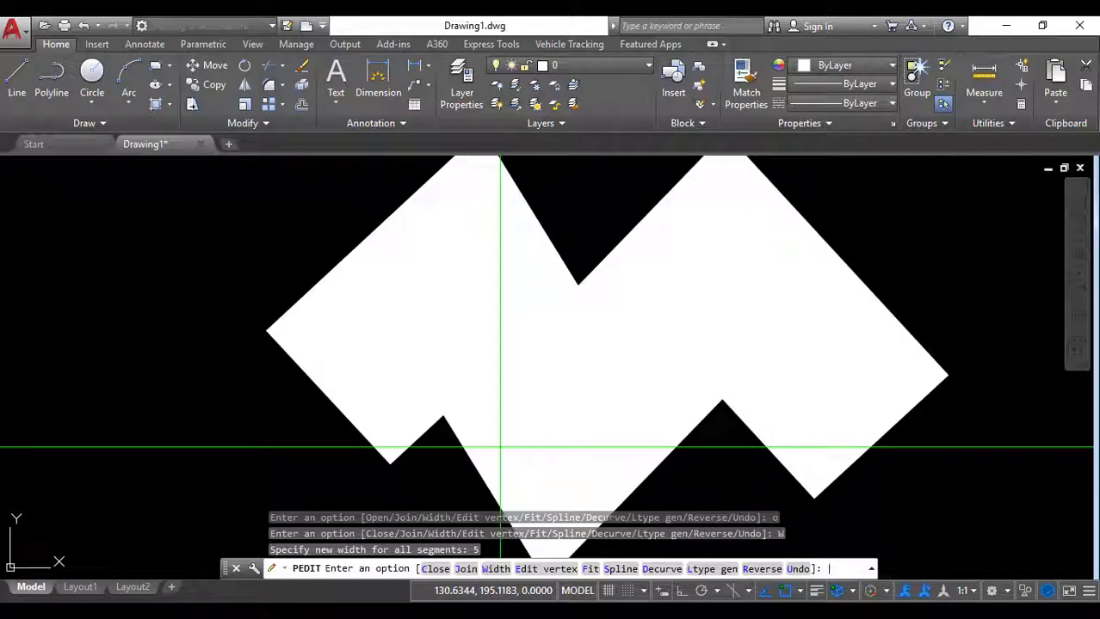
{"action": "type", "text": "w"}
{"action": "key", "text": "Return"}
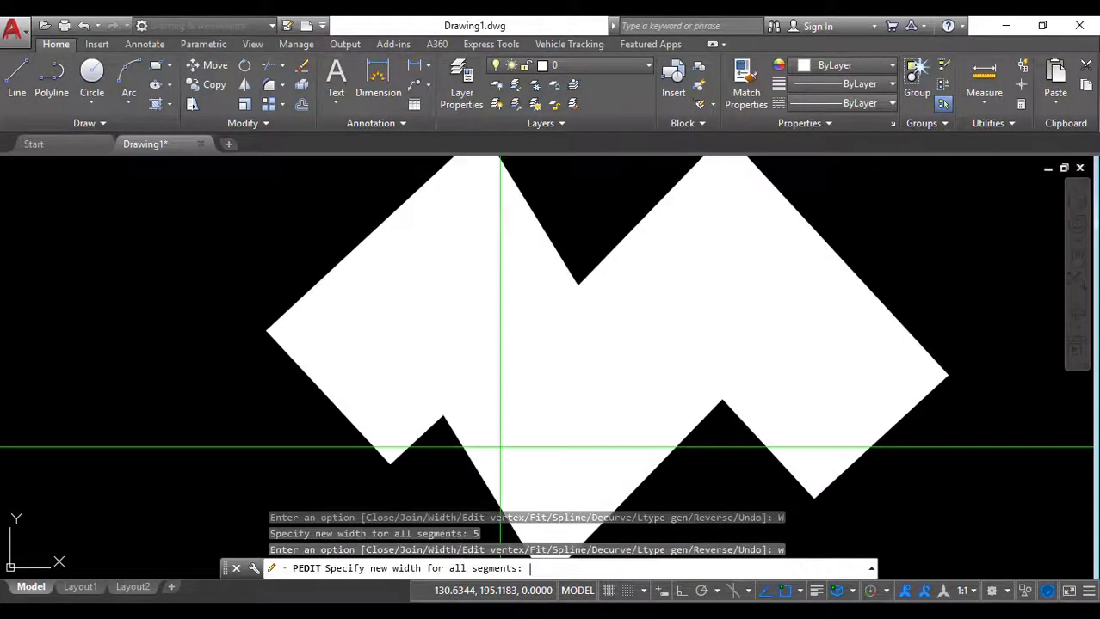
{"action": "type", "text": "0"}
{"action": "key", "text": "Return"}
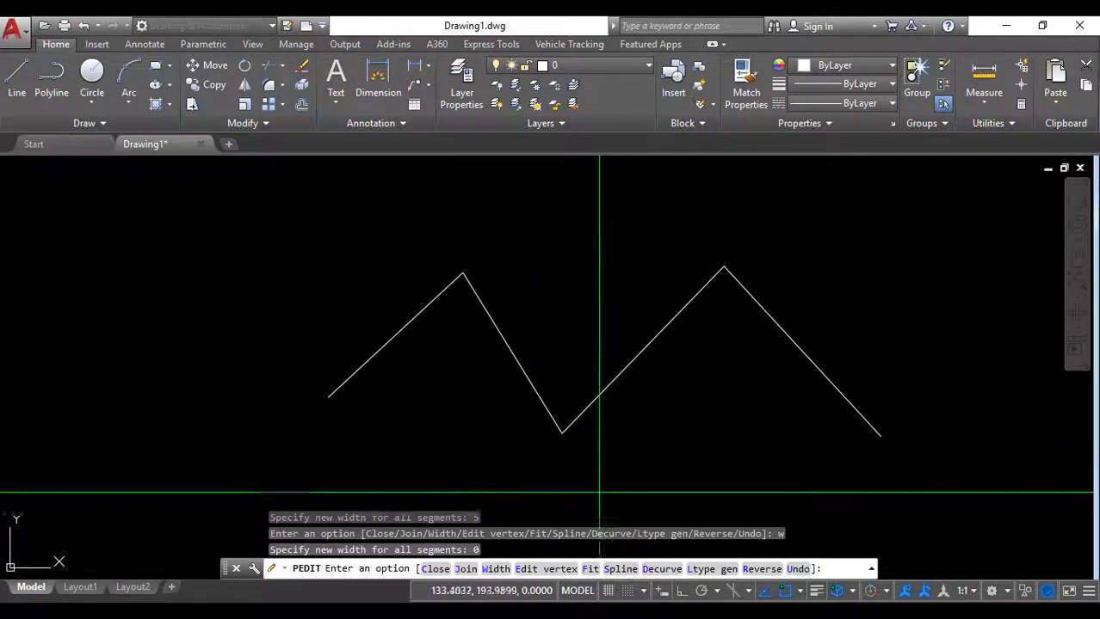
Step: Step through the zigzag's vertices, exit vertex editing, then reverse the polyline's direction
{"action": "left_click", "coordinate": [544, 572]}
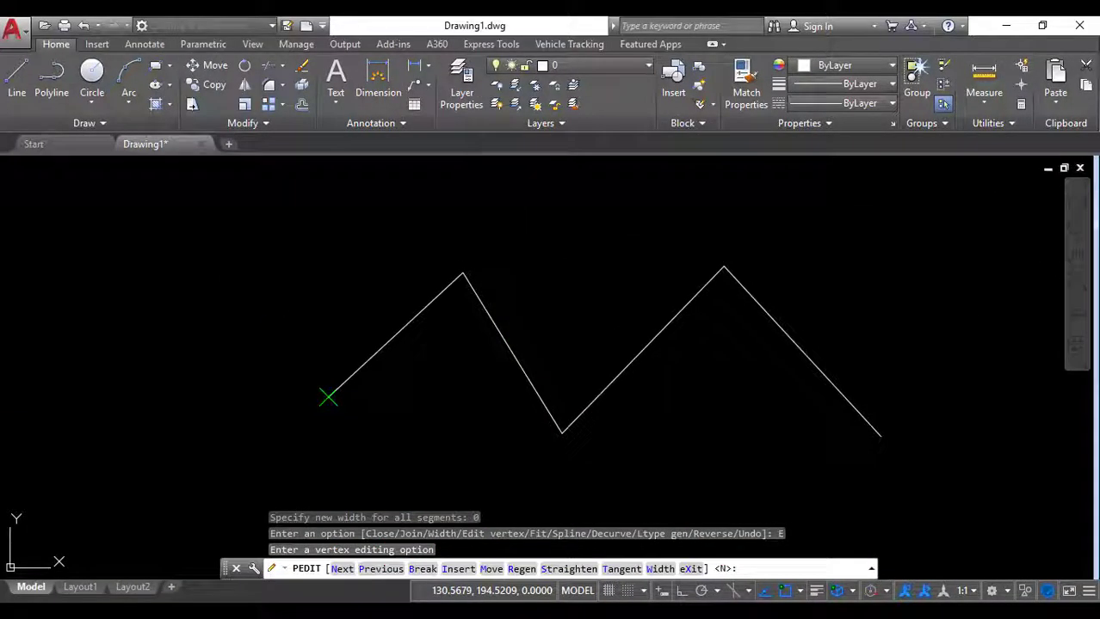
{"action": "key", "text": "Return"}
{"action": "key", "text": "Return"}
{"action": "key", "text": "Return"}
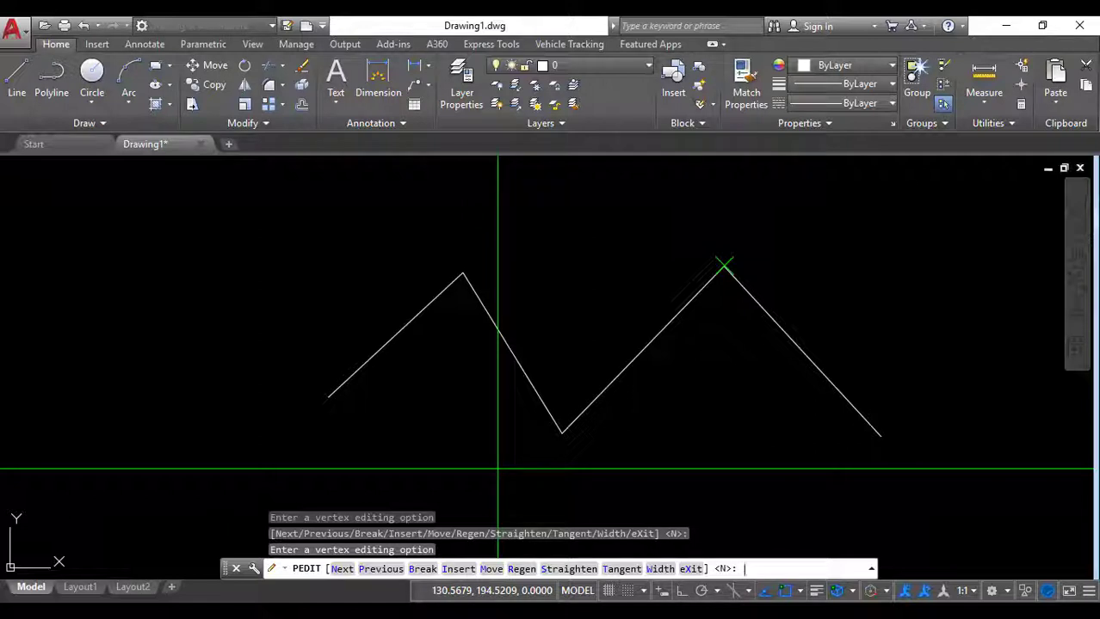
{"action": "type", "text": "x"}
{"action": "key", "text": "Return"}
{"action": "type", "text": "r"}
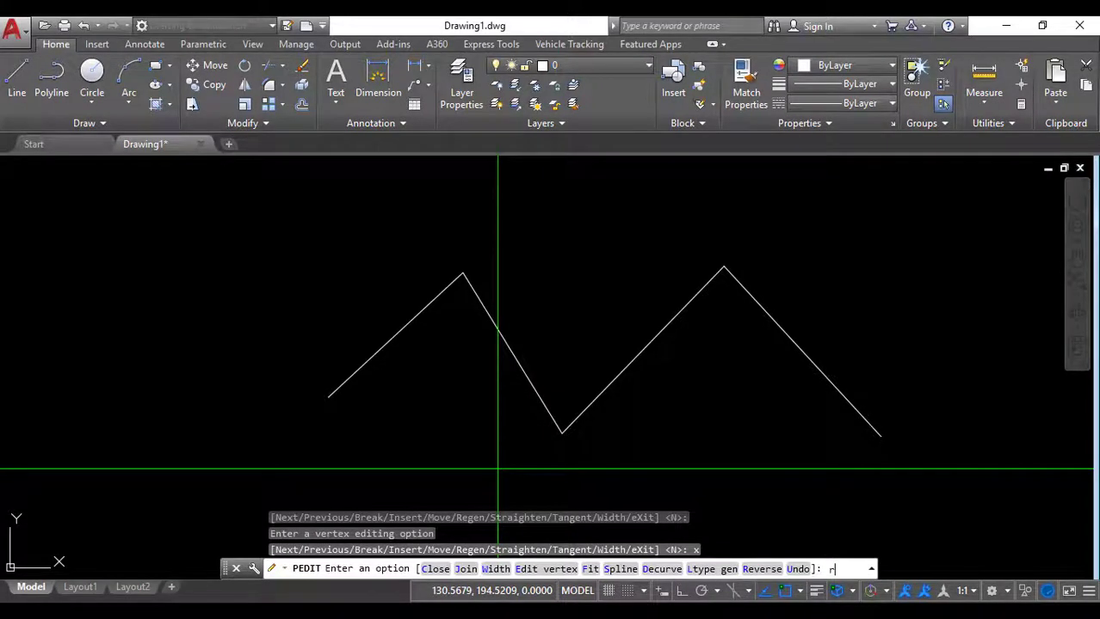
{"action": "key", "text": "Return"}
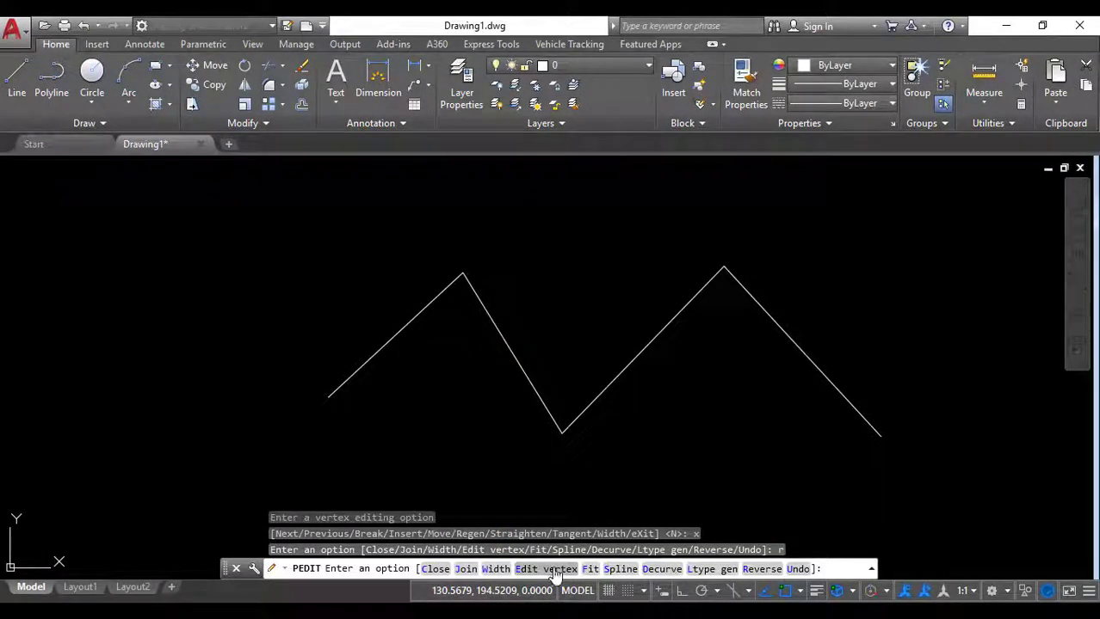
Step: Step through the vertices again to confirm the reversed order, then cancel PEDIT
{"action": "left_click", "coordinate": [555, 570]}
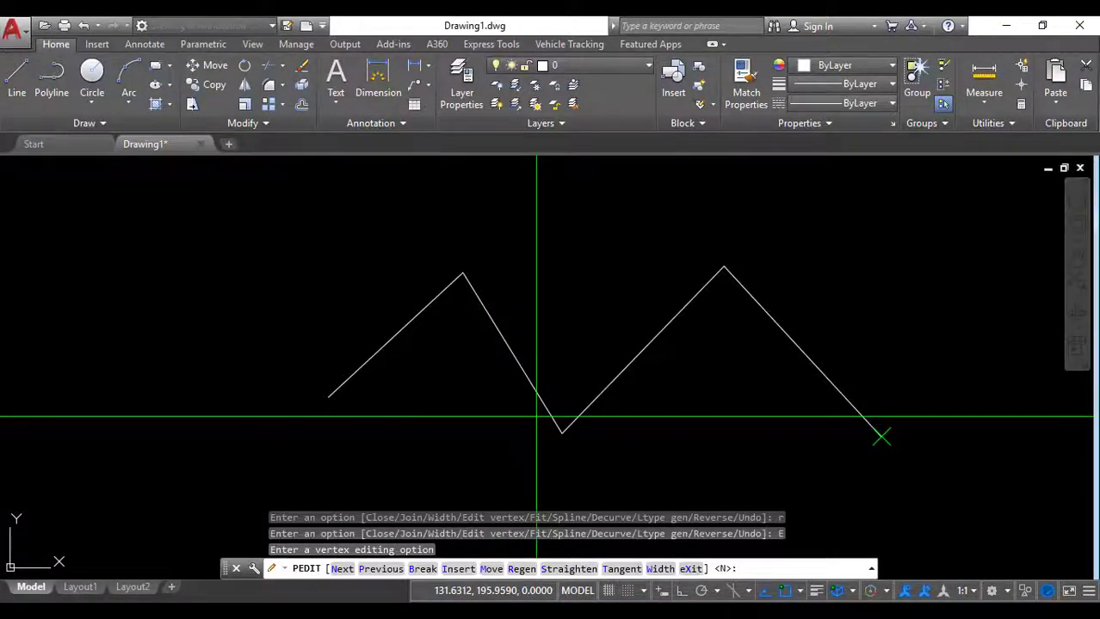
{"action": "key", "text": "Return"}
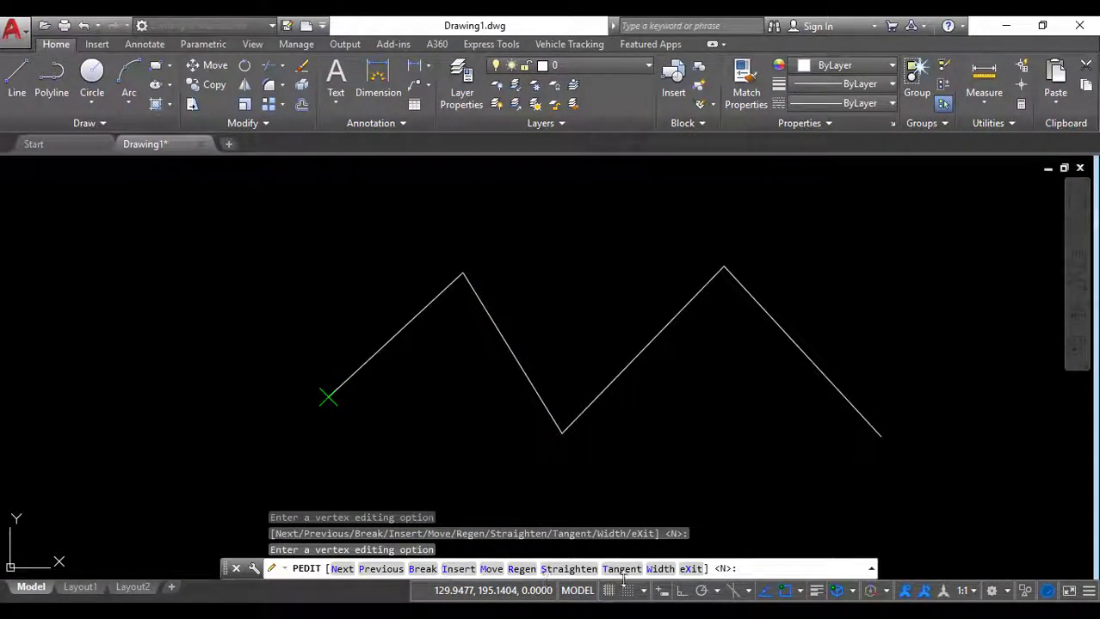
{"action": "left_click", "coordinate": [693, 568]}
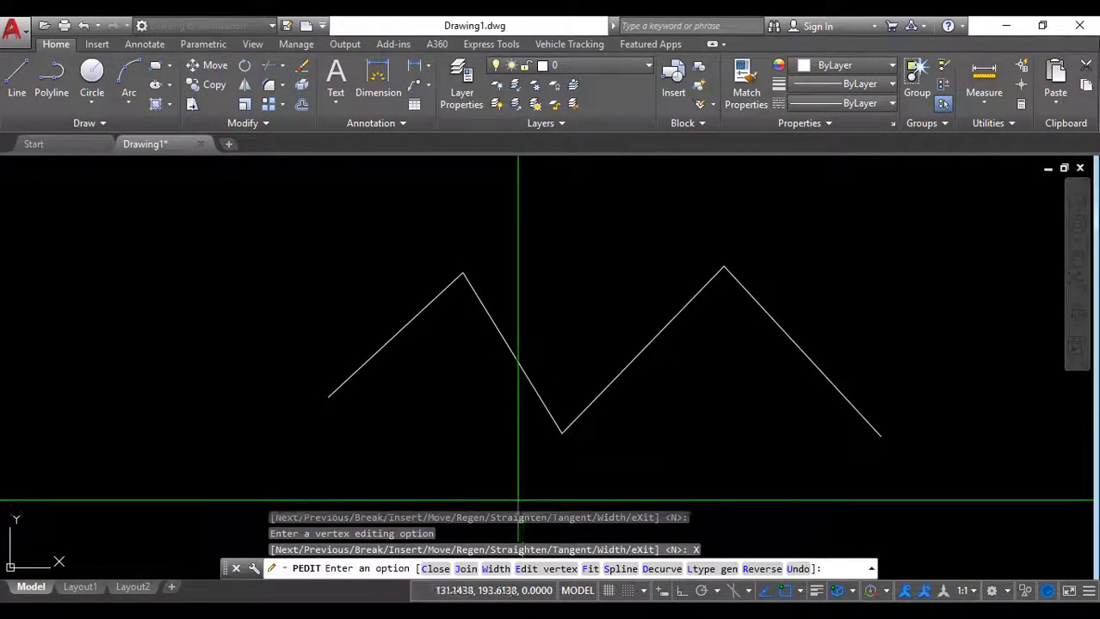
{"action": "key", "text": "Escape"}
{"action": "key", "text": "Escape"}
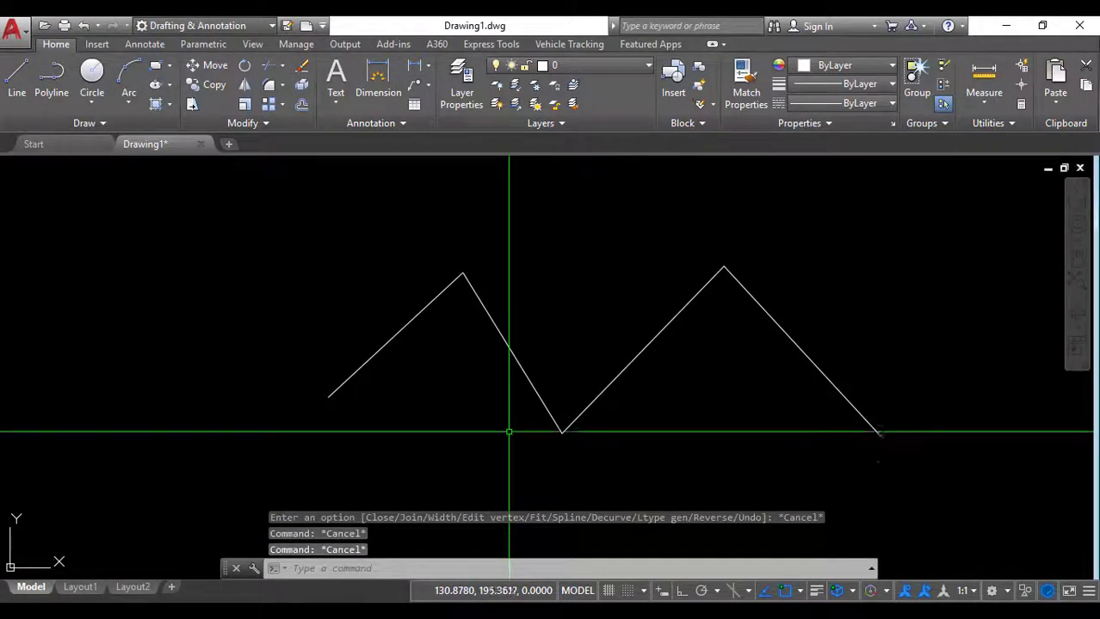
Step: Add a new vertex on the first segment, placed directly above the zigzag's left end
{"action": "left_click", "coordinate": [520, 371]}
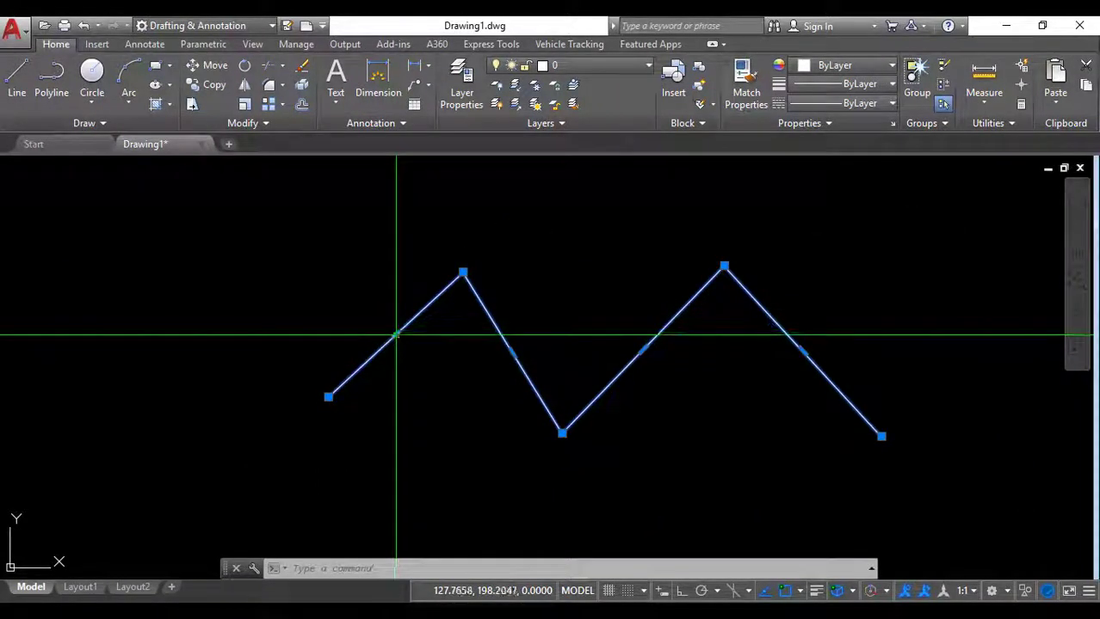
{"action": "left_click", "coordinate": [464, 382]}
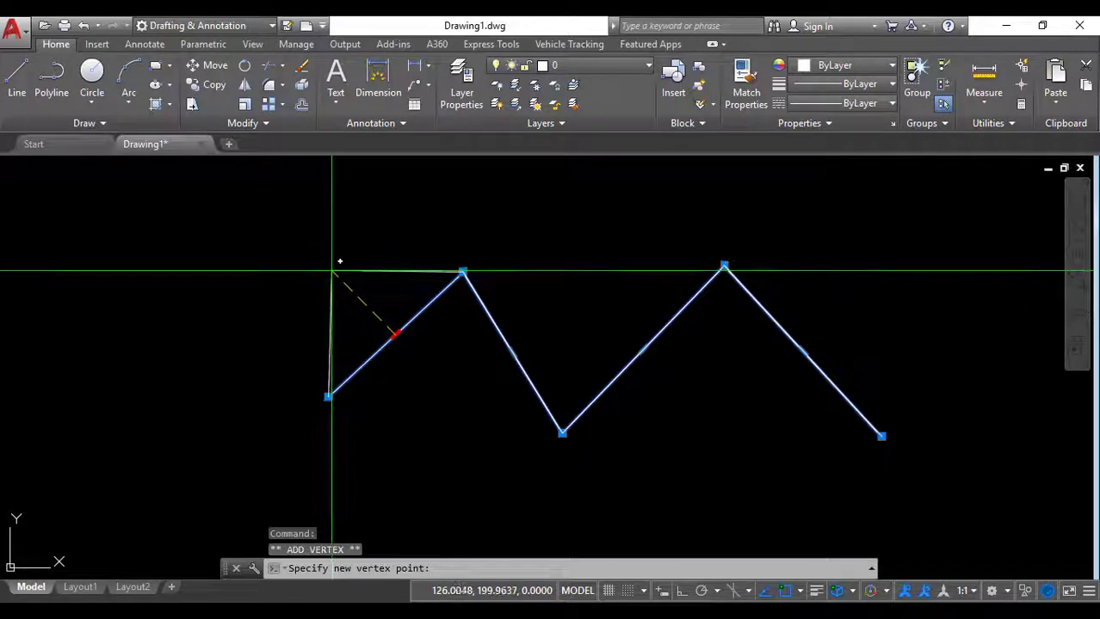
{"action": "left_click", "coordinate": [332, 271]}
{"action": "left_click", "coordinate": [332, 271]}
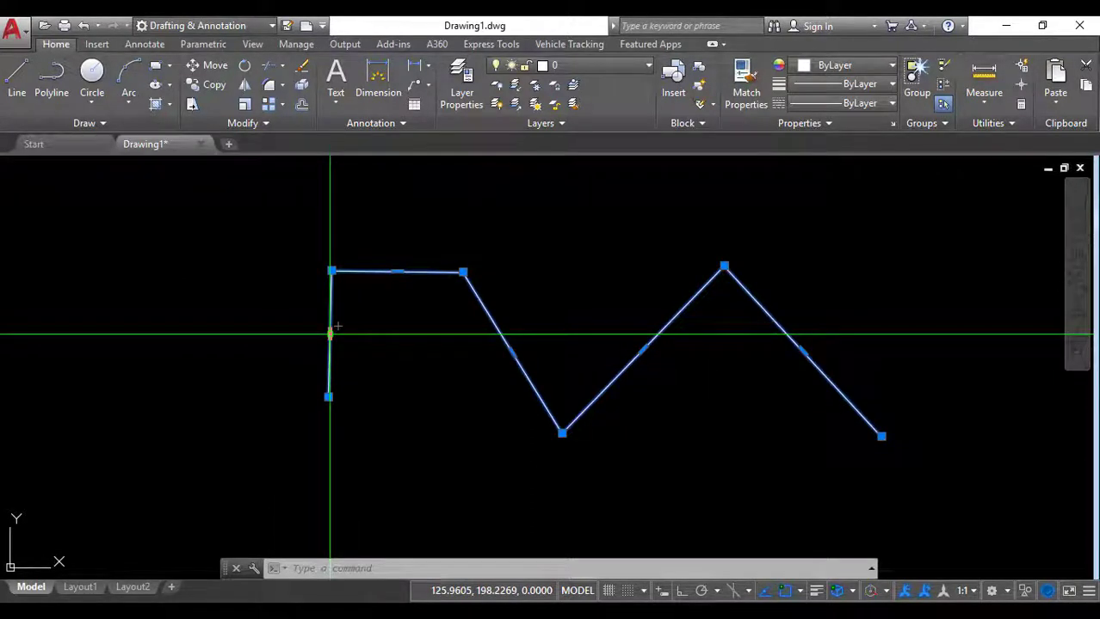
Step: Shift the new vertical leg left and stretch the top edge higher
{"action": "left_click", "coordinate": [330, 334]}
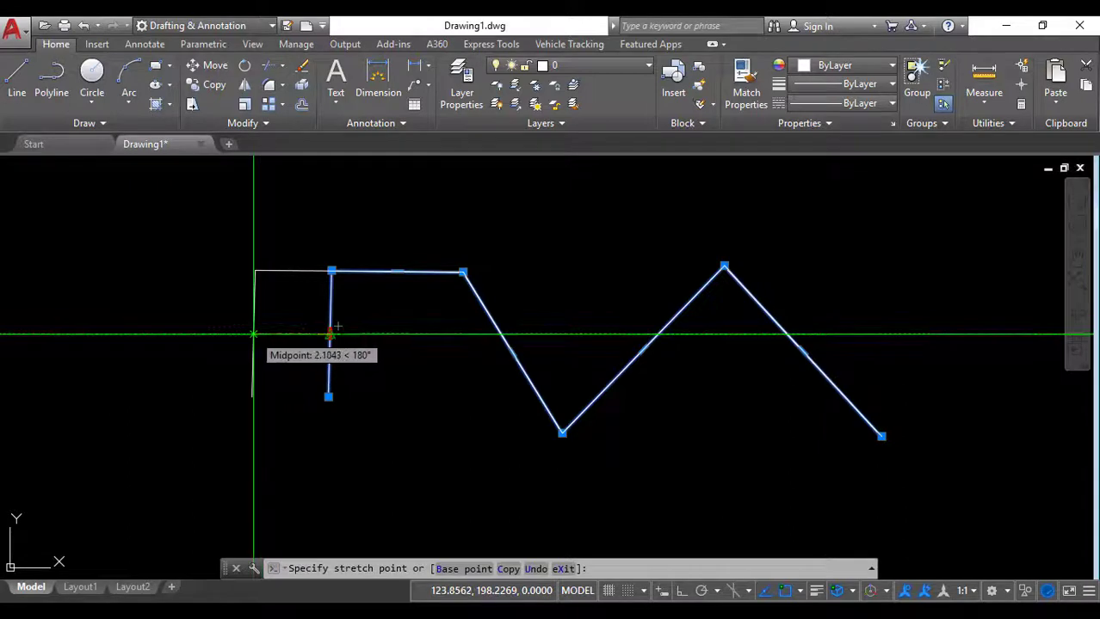
{"action": "left_click", "coordinate": [249, 333]}
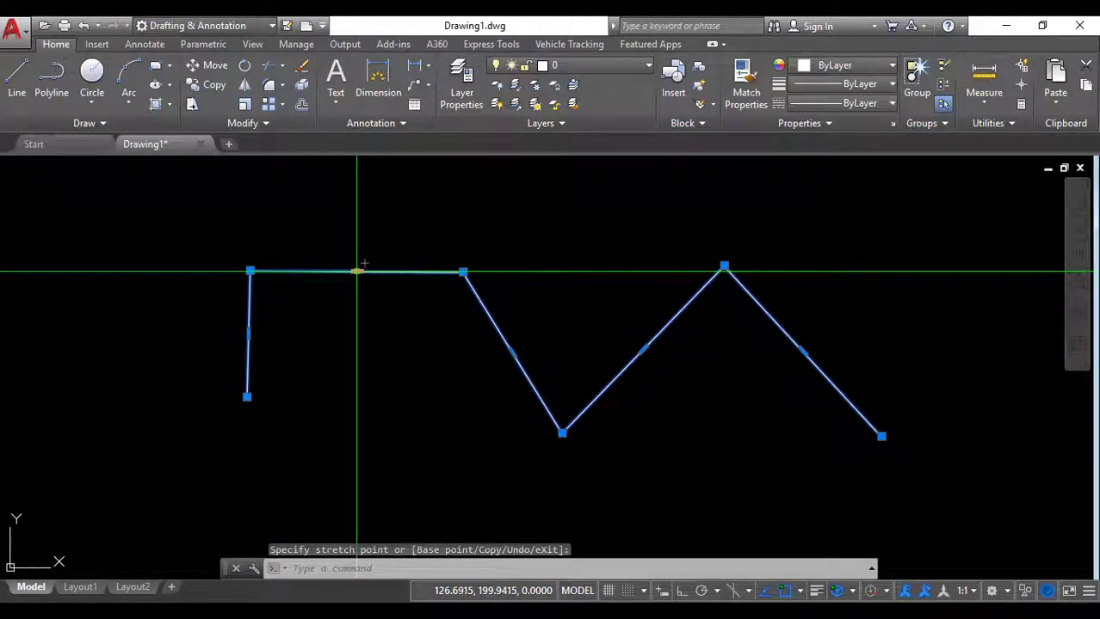
{"action": "left_click", "coordinate": [357, 272]}
{"action": "left_click", "coordinate": [357, 211]}
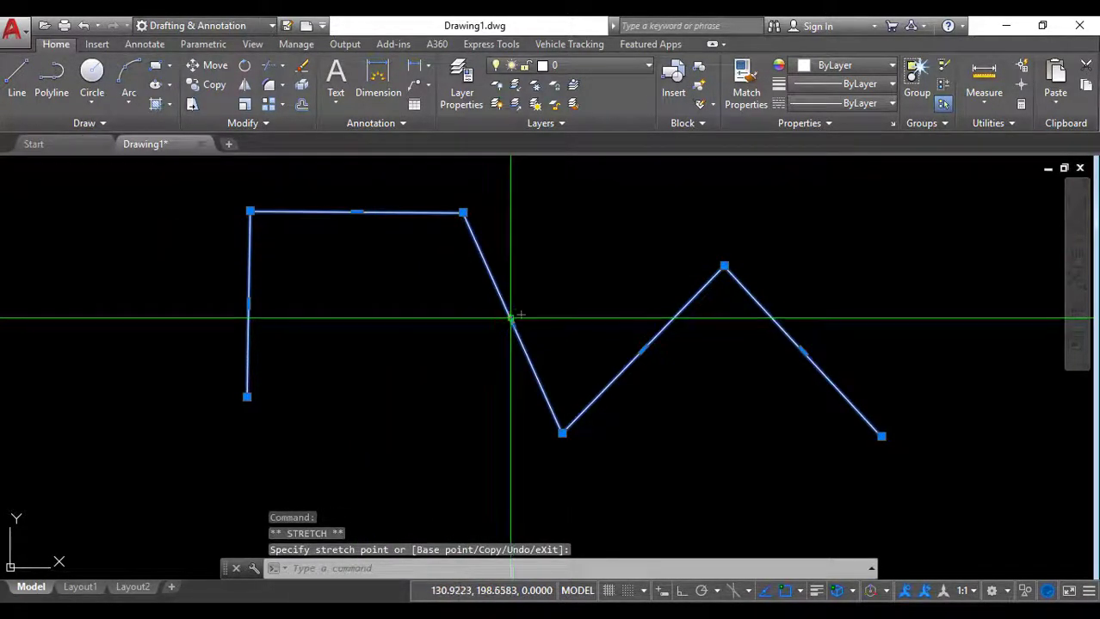
{"action": "left_click", "coordinate": [451, 383]}
{"action": "key", "text": "Escape"}
{"action": "key", "text": "Escape"}
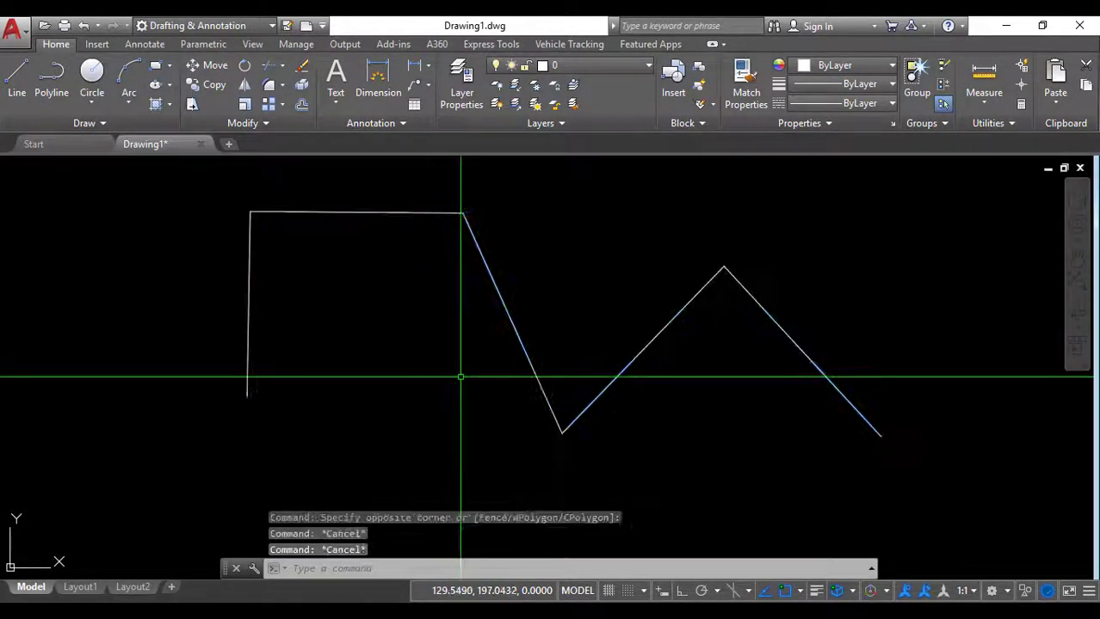
{"action": "left_click", "coordinate": [516, 352]}
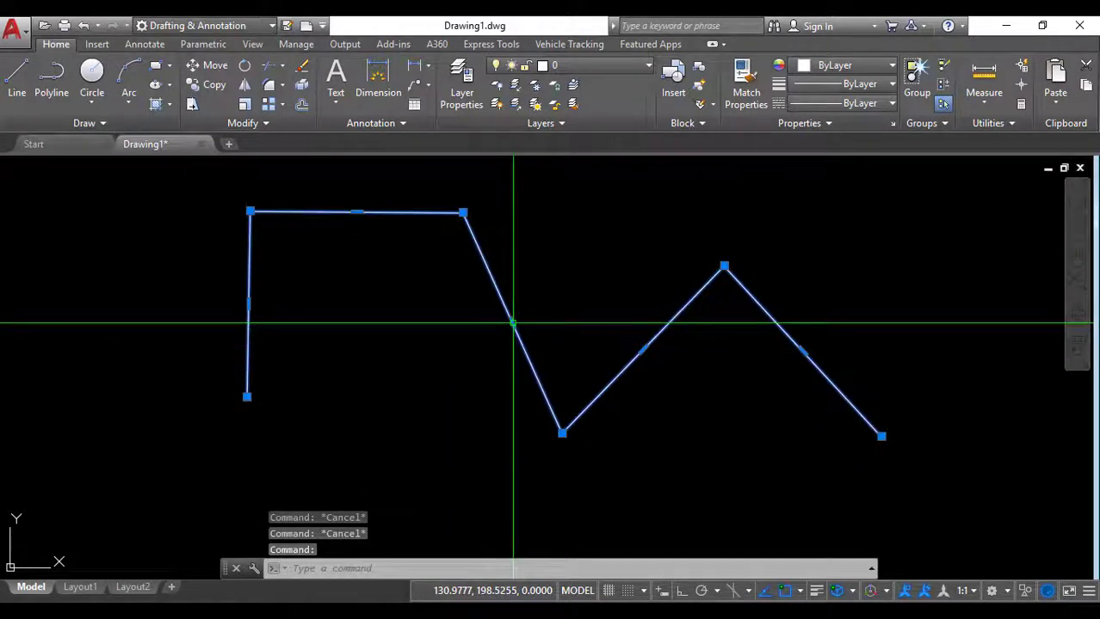
{"action": "mouse_move", "coordinate": [512, 321]}
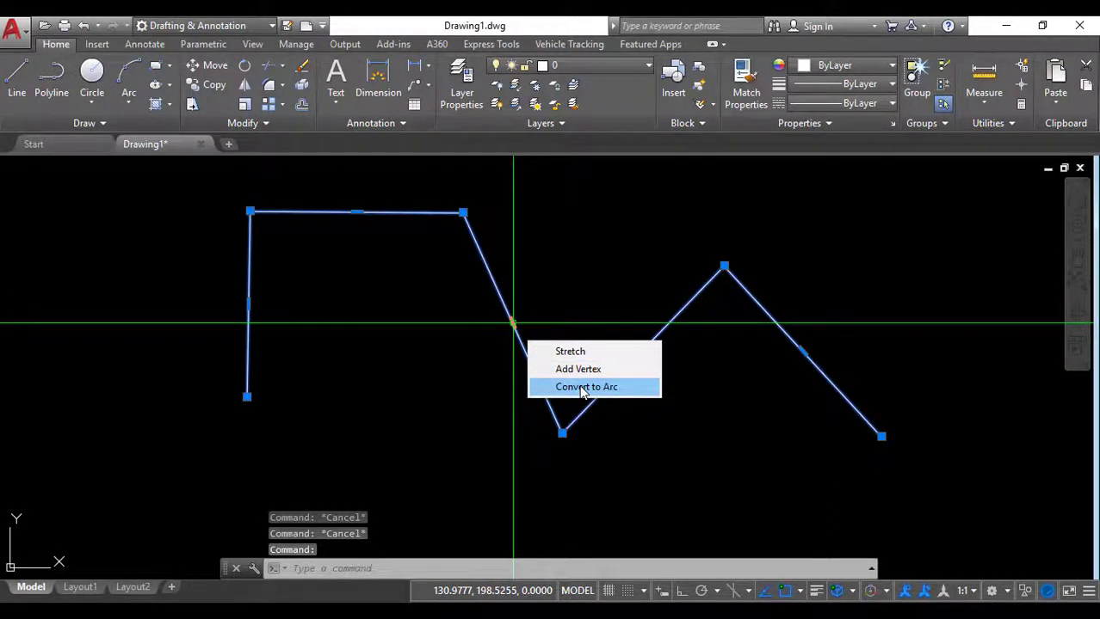
Step: Convert the sloped segment below the top edge into an arc bulging to the left
{"action": "left_click", "coordinate": [584, 388]}
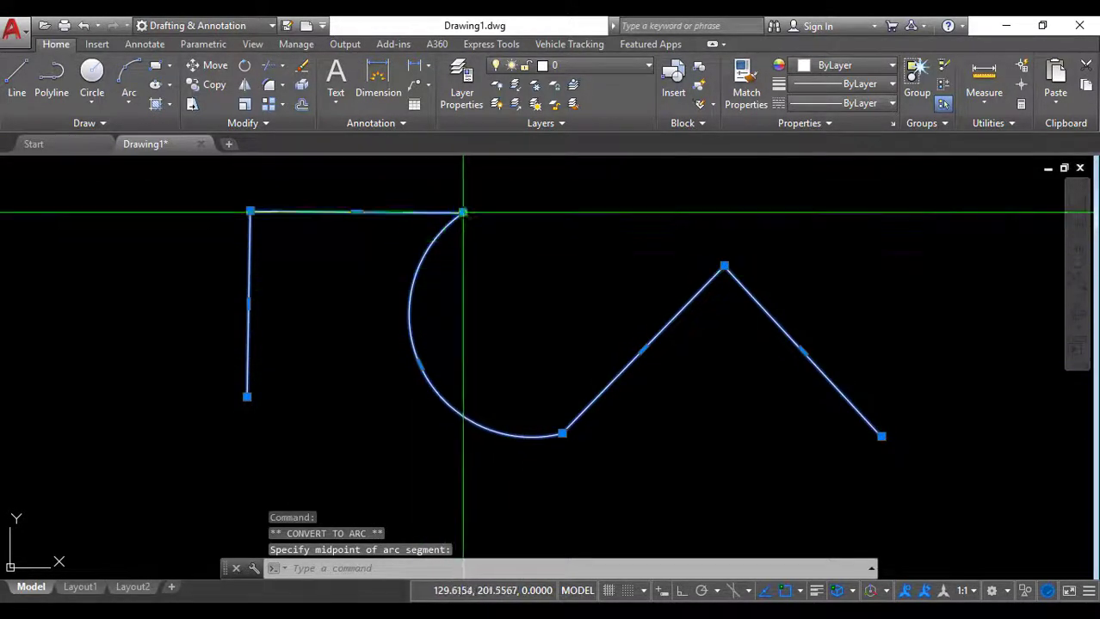
{"action": "key", "text": "Escape"}
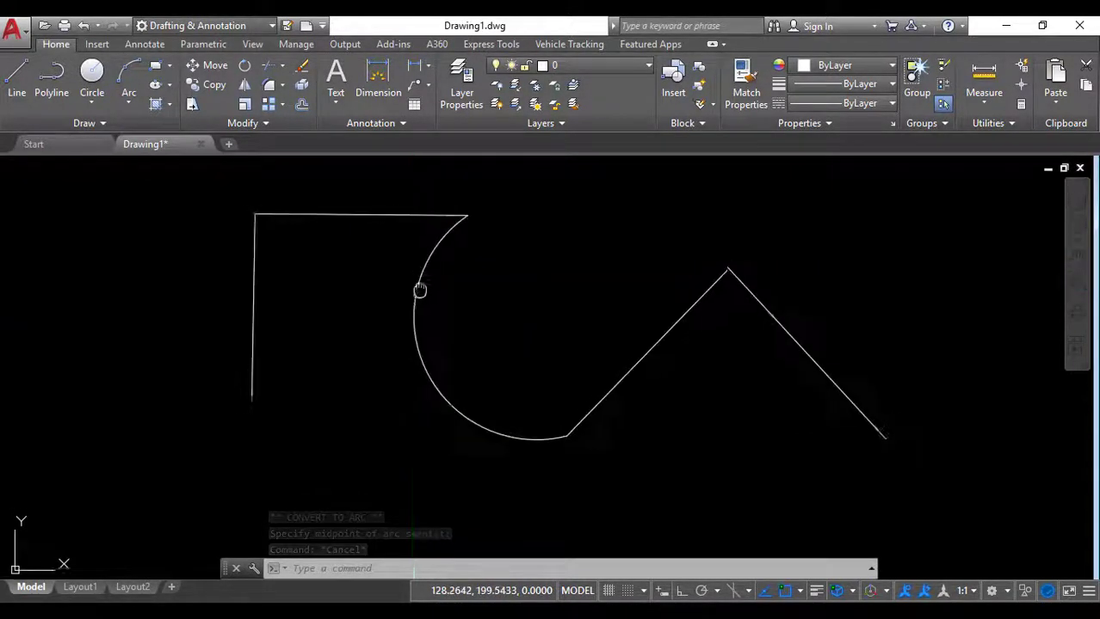
{"action": "mouse_move", "coordinate": [417, 288]}
{"action": "middle_mouse_down"}
{"action": "mouse_move", "coordinate": [490, 341]}
{"action": "mouse_move", "coordinate": [401, 337]}
{"action": "middle_mouse_up"}
{"action": "scroll", "coordinate": [498, 336], "scroll_direction": "down", "scroll_amount": 2}
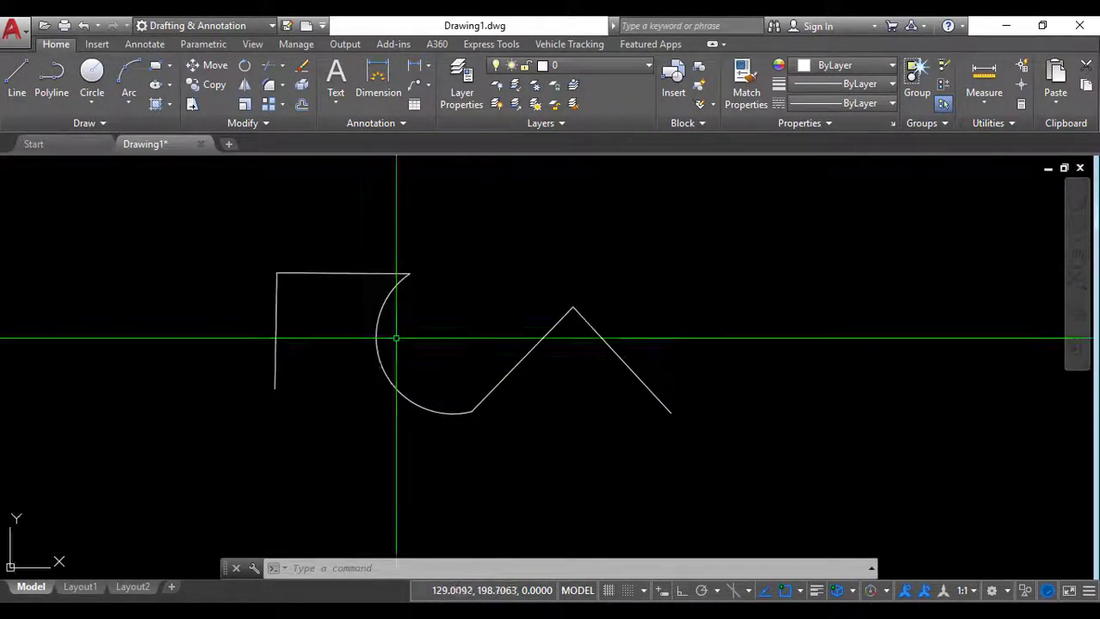
Step: Start a new polyline right of the shape with a line rising to the upper right
{"action": "type", "text": "pl"}
{"action": "key", "text": "Return"}
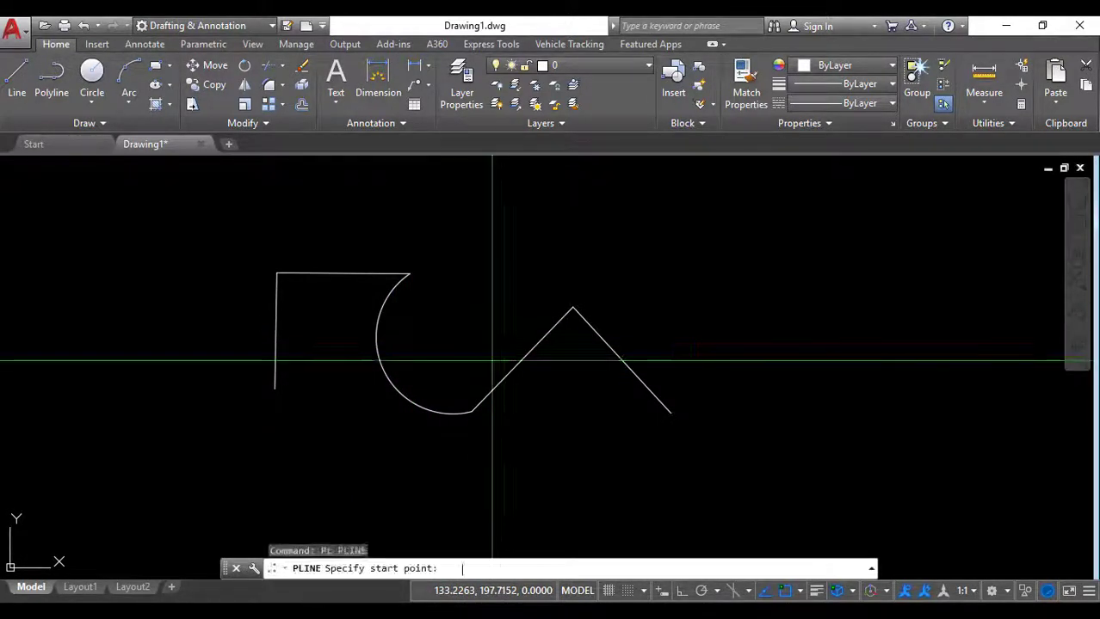
{"action": "left_click", "coordinate": [772, 347]}
{"action": "left_click", "coordinate": [809, 233]}
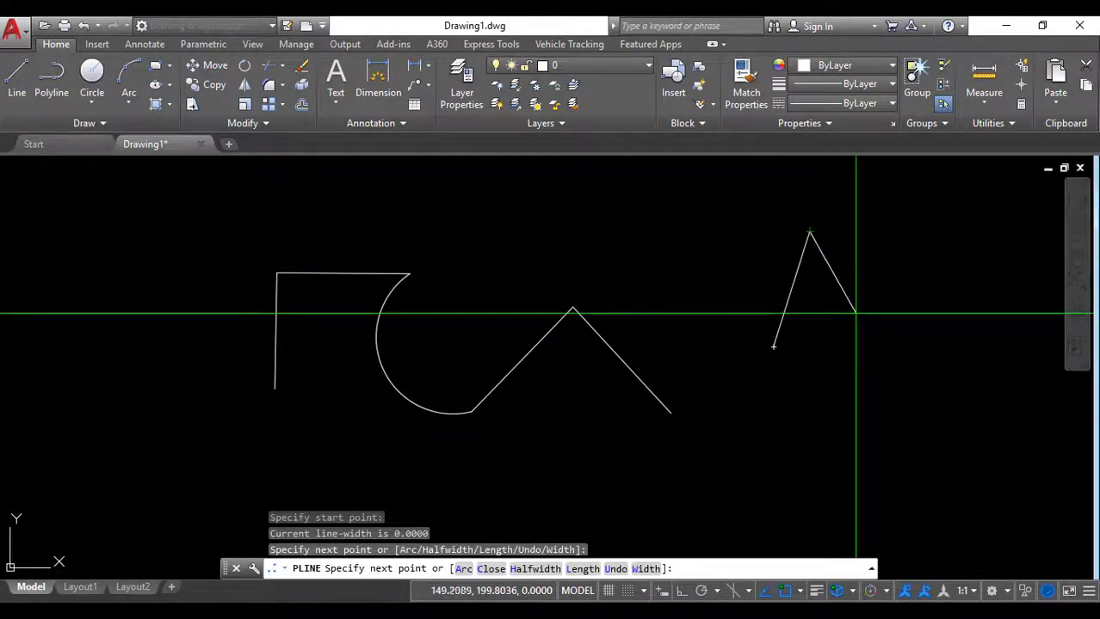
{"action": "type", "text": "a"}
{"action": "key", "text": "Return"}
Step: Continue it with two S-forming arcs and a short straight end segment
{"action": "left_click", "coordinate": [879, 294]}
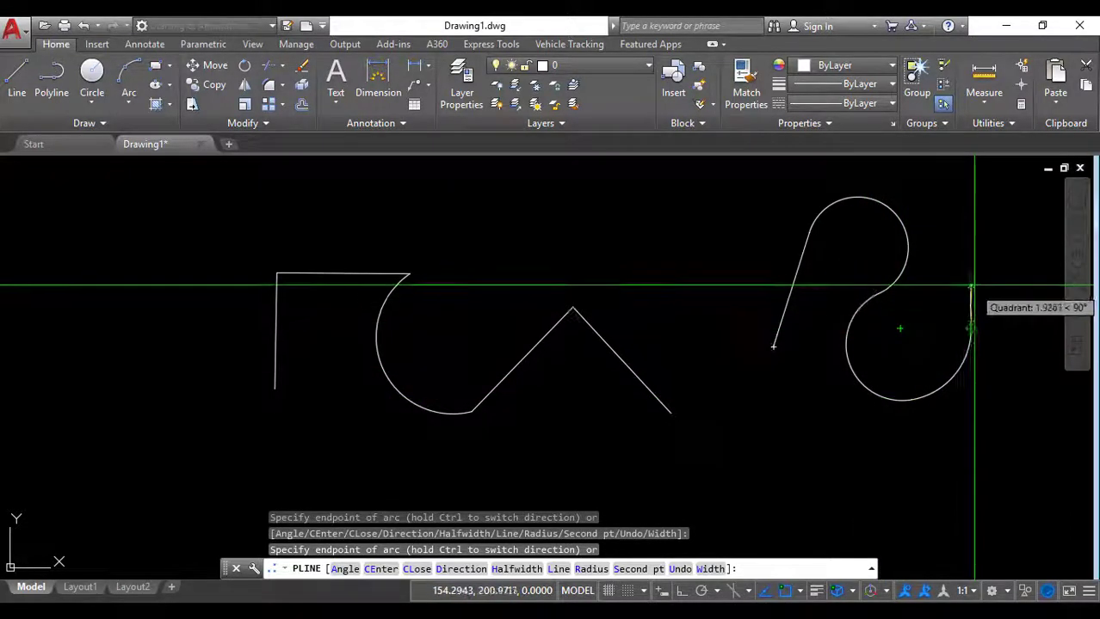
{"action": "left_click", "coordinate": [975, 277]}
{"action": "type", "text": "l"}
{"action": "key", "text": "Return"}
{"action": "left_click", "coordinate": [983, 256]}
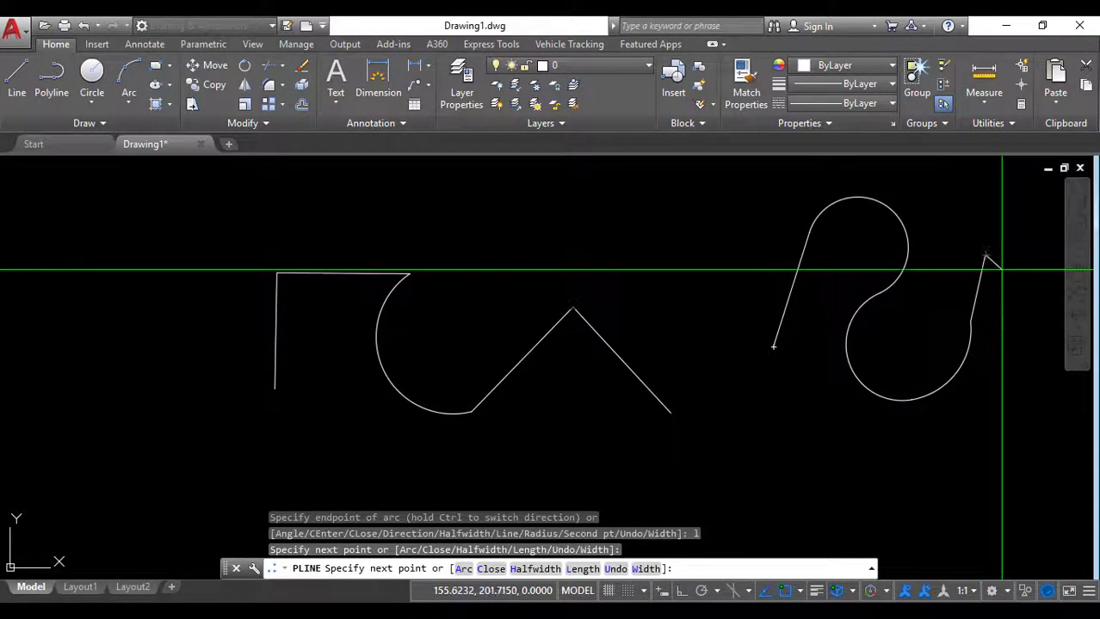
{"action": "key", "text": "Return"}
{"action": "key", "text": "Return"}
{"action": "left_click", "coordinate": [800, 293]}
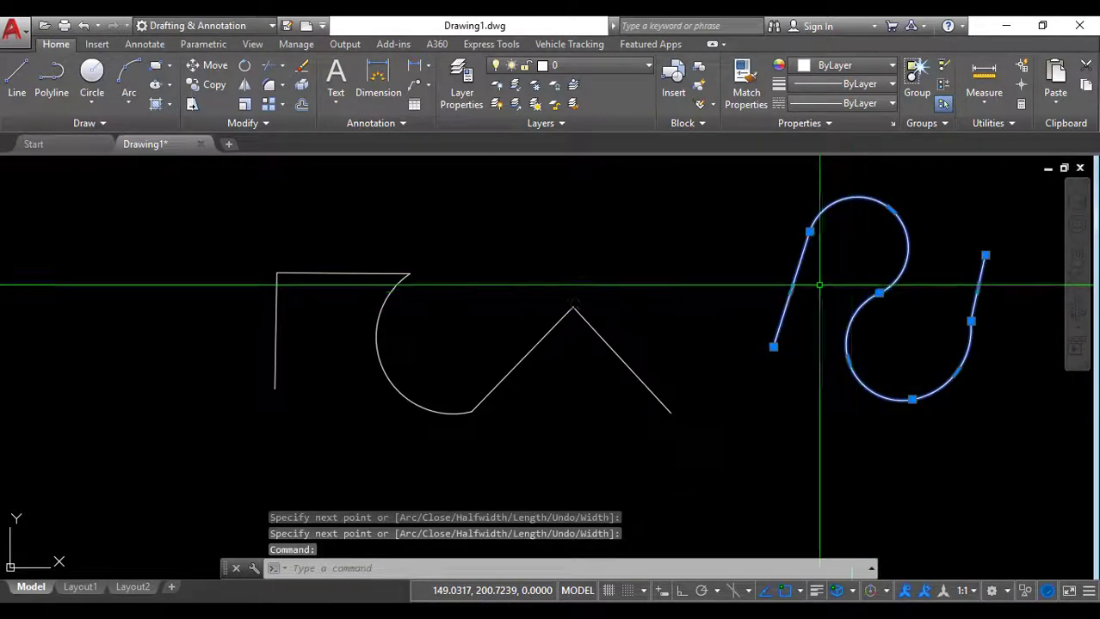
{"action": "left_click", "coordinate": [645, 377]}
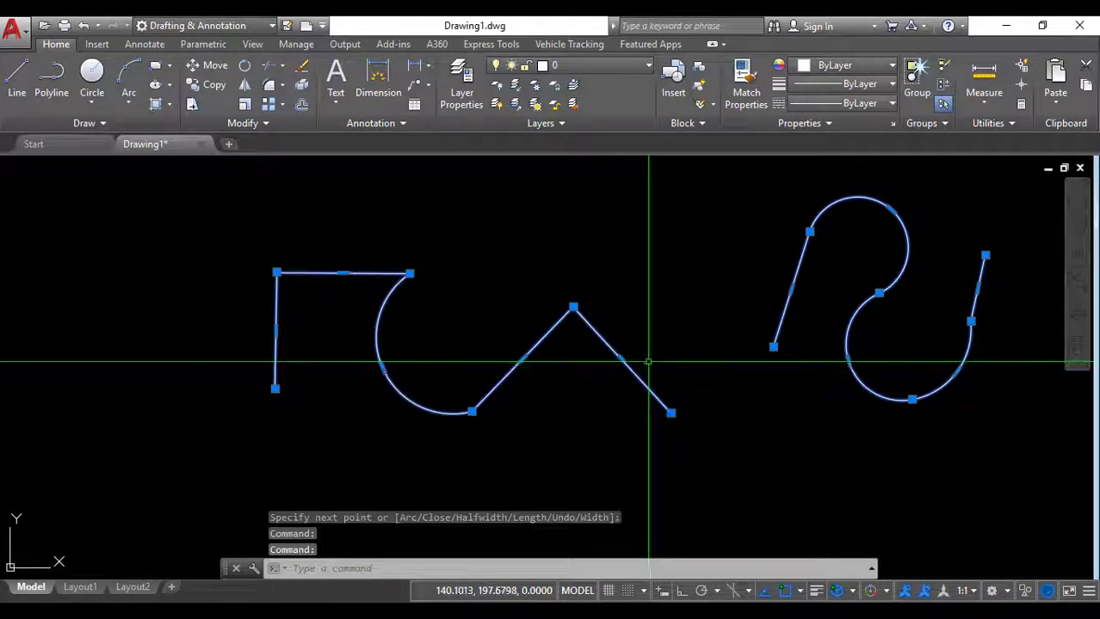
{"action": "key", "text": "Escape"}
Step: Move the S-shaped polyline so its left endpoint meets the zigzag's right end
{"action": "left_click", "coordinate": [779, 364]}
{"action": "left_click", "coordinate": [757, 332]}
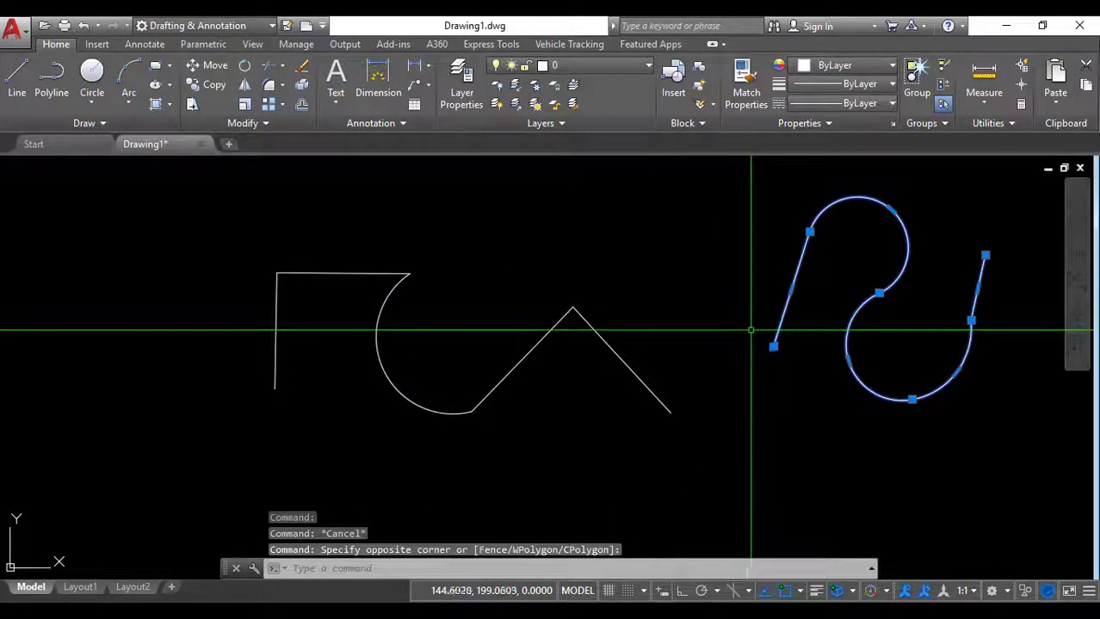
{"action": "type", "text": "m"}
{"action": "key", "text": "Return"}
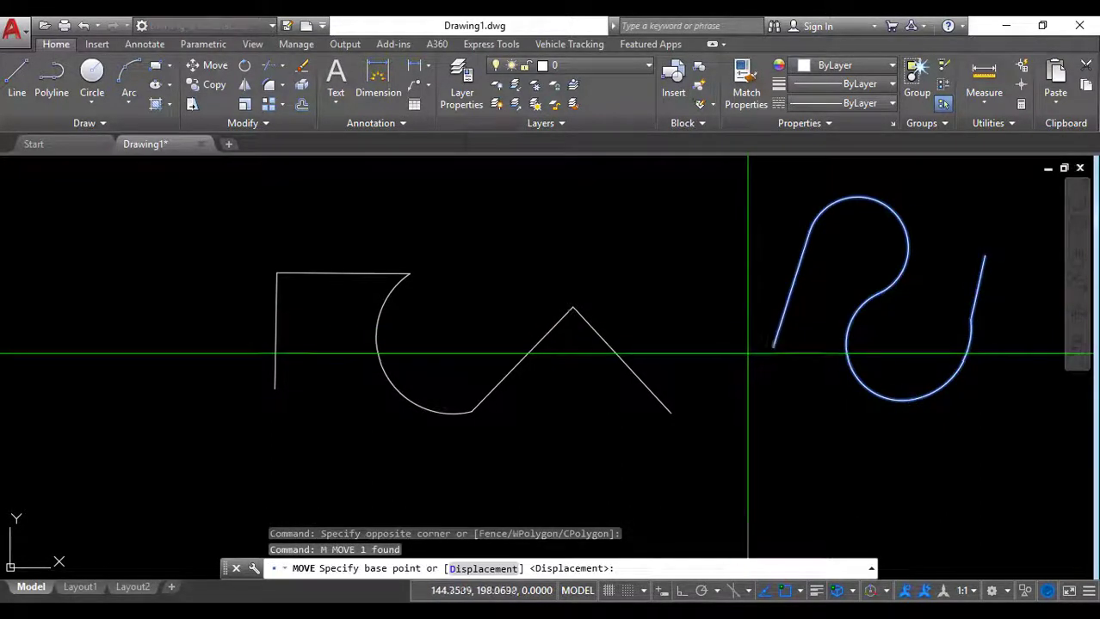
{"action": "left_click", "coordinate": [774, 347]}
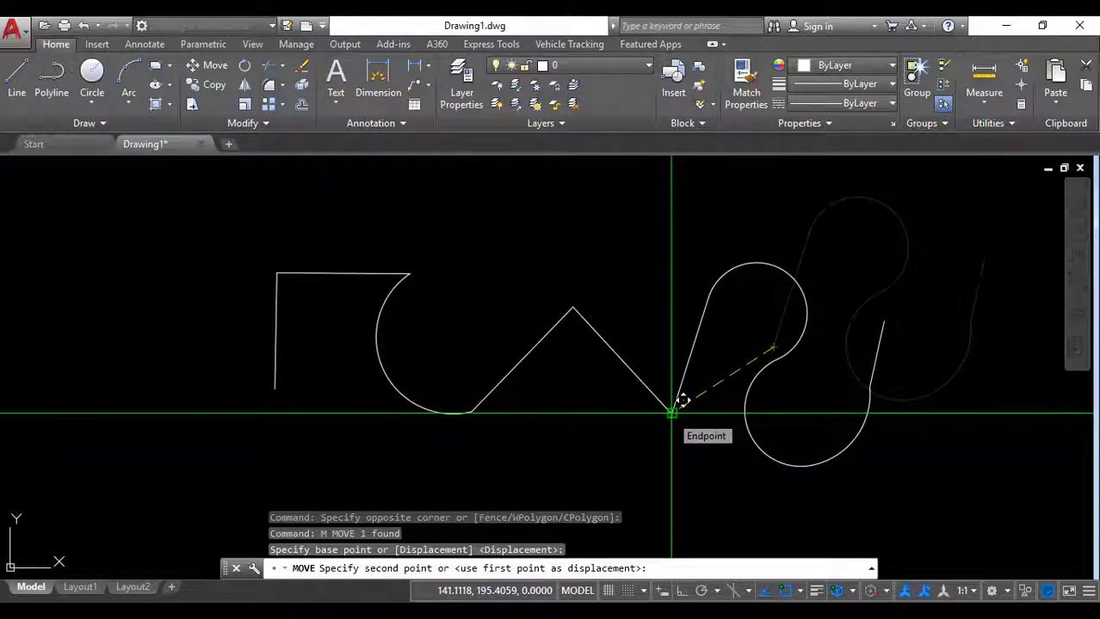
{"action": "left_click", "coordinate": [671, 413]}
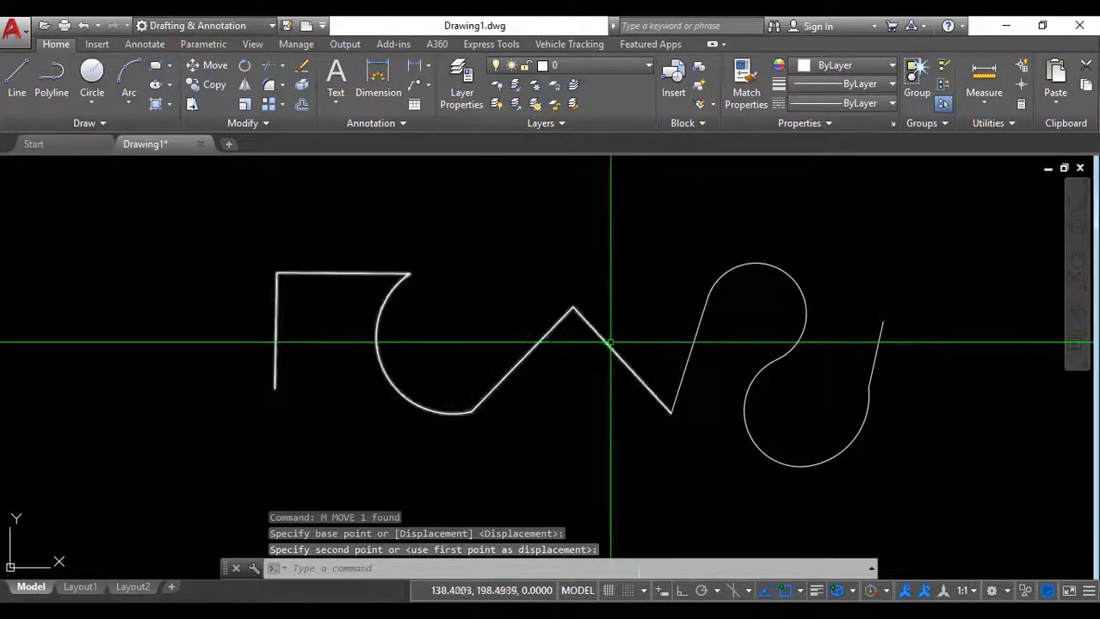
Step: Window-select both polylines together
{"action": "left_click", "coordinate": [611, 342]}
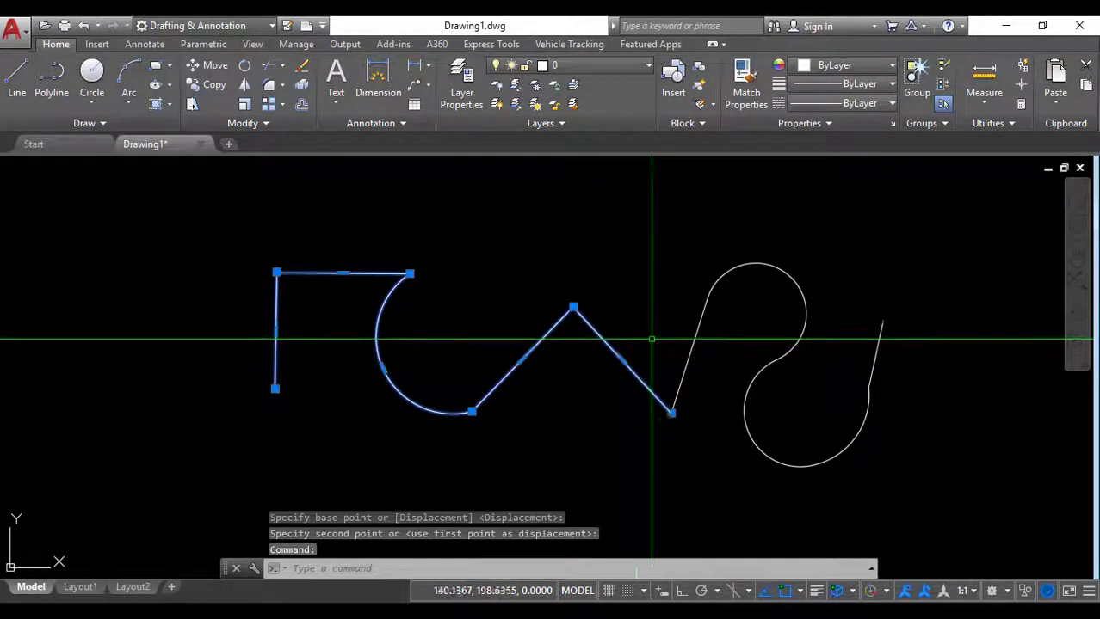
{"action": "key", "text": "Escape"}
{"action": "left_click", "coordinate": [692, 334]}
{"action": "key", "text": "Escape"}
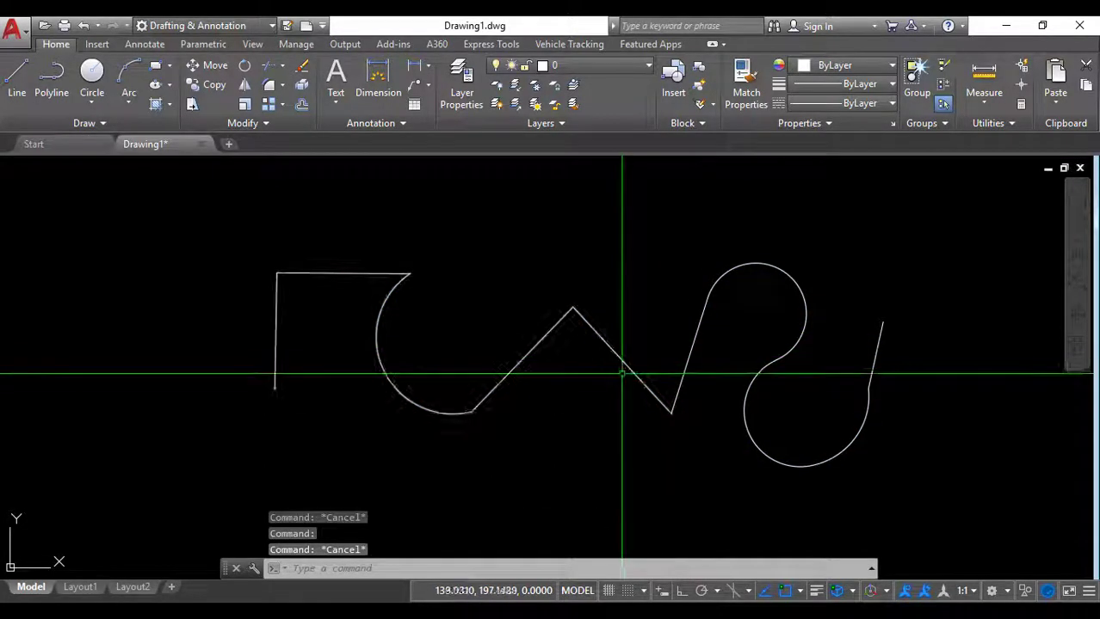
{"action": "left_click", "coordinate": [692, 435]}
{"action": "left_click", "coordinate": [620, 393]}
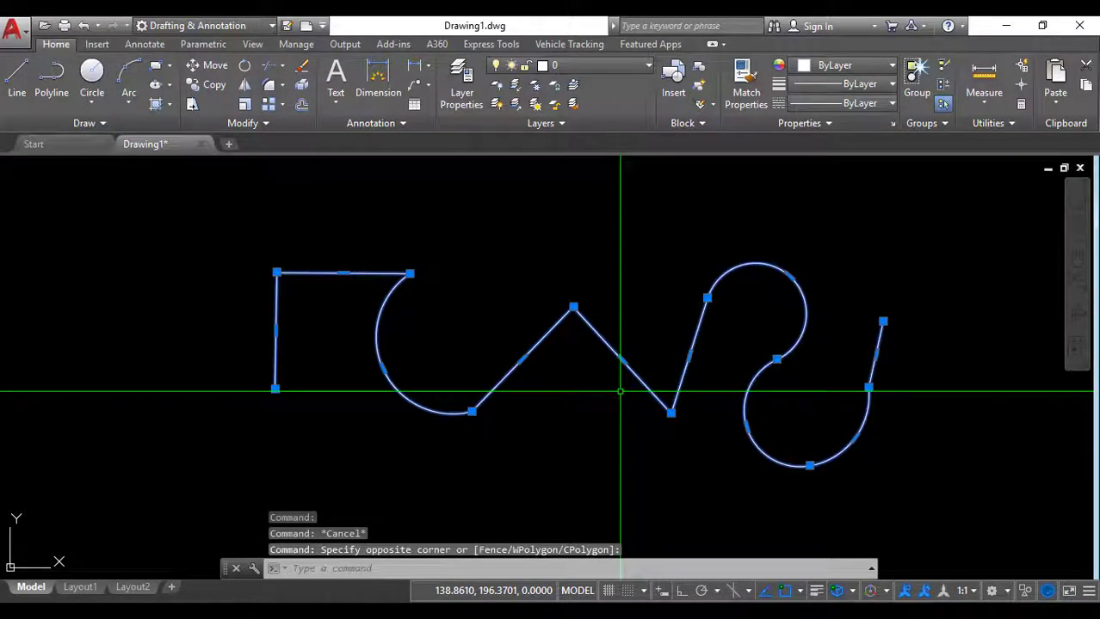
Step: Use JO to join the two selected polylines into a single polyline
{"action": "type", "text": "jo"}
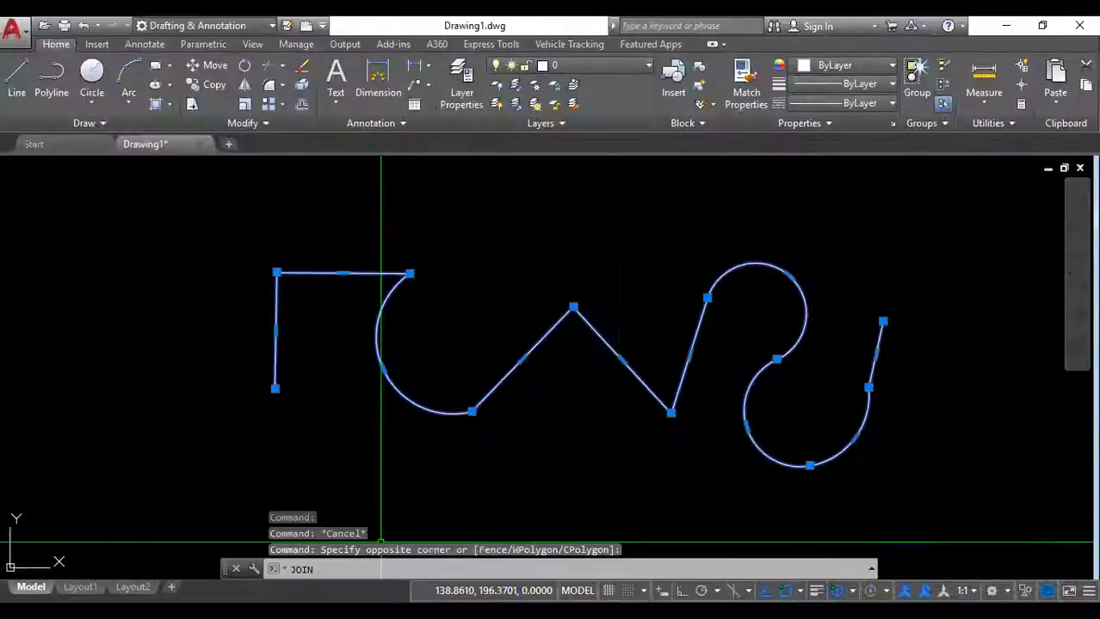
{"action": "key", "text": "Return"}
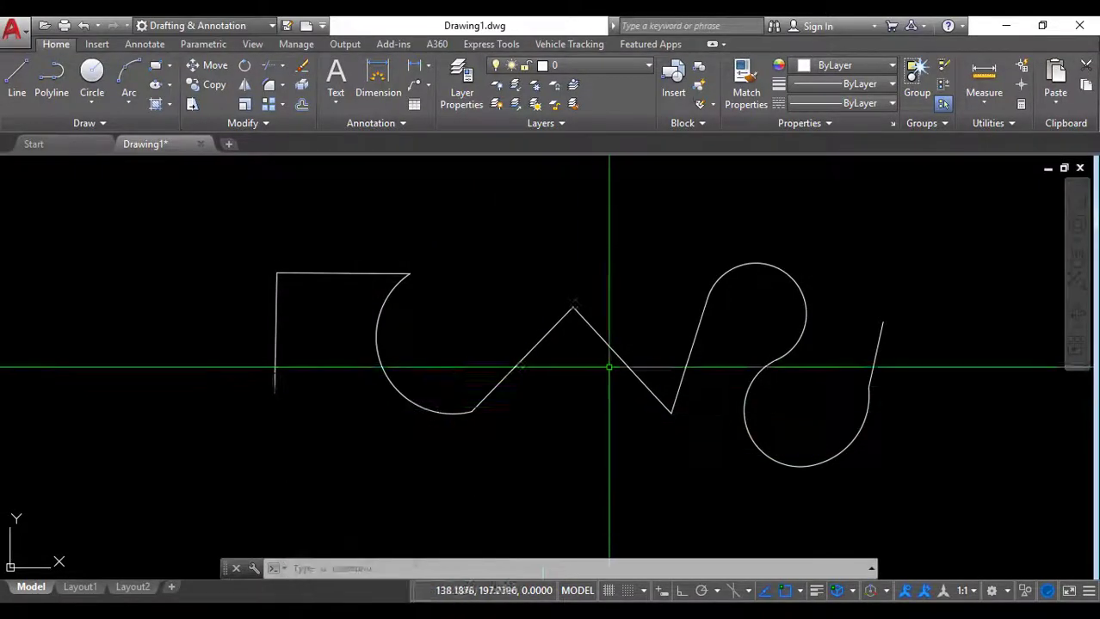
{"action": "left_click", "coordinate": [616, 355]}
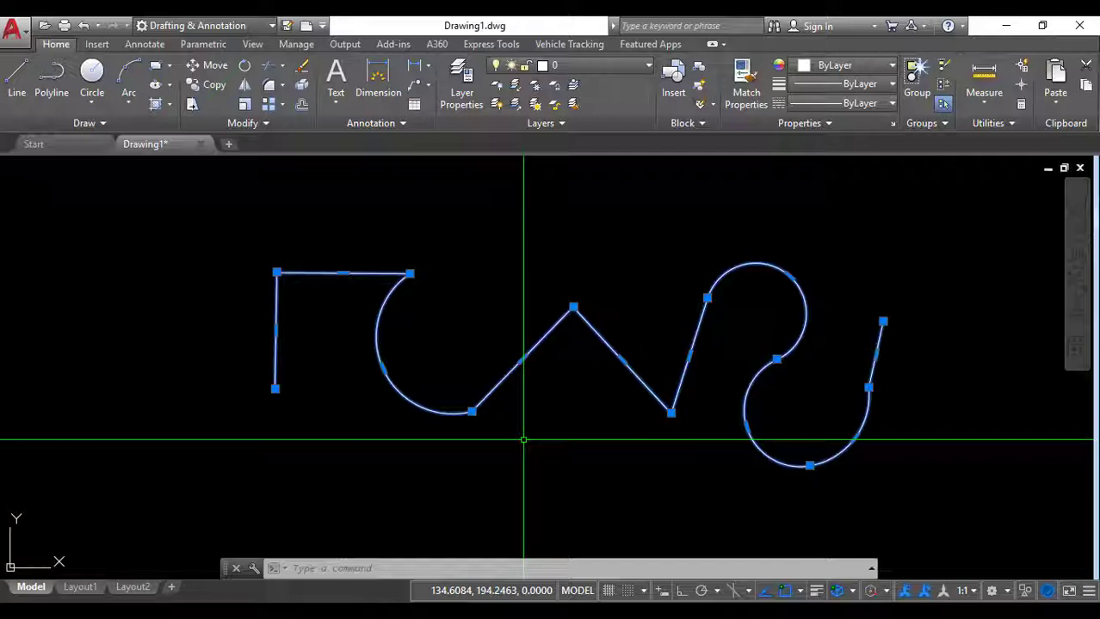
{"action": "key", "text": "Escape"}
{"action": "middle_click_drag", "start_coordinate": [545, 406], "coordinate": [518, 410]}
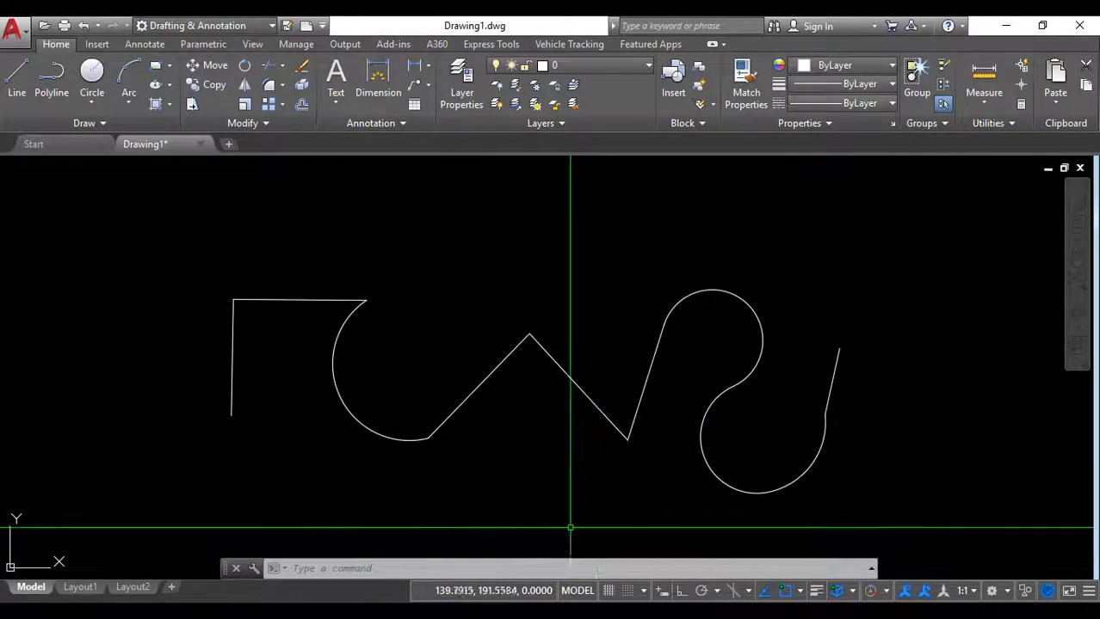
{"action": "middle_click_drag", "start_coordinate": [528, 420], "coordinate": [529, 439]}
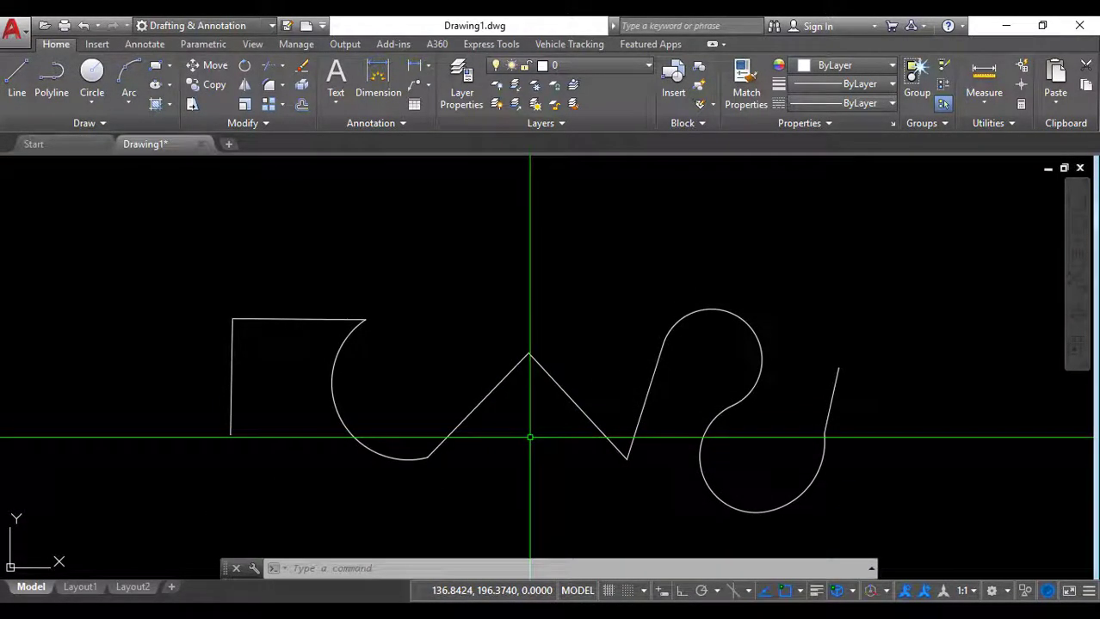
{"action": "type", "text": "bre"}
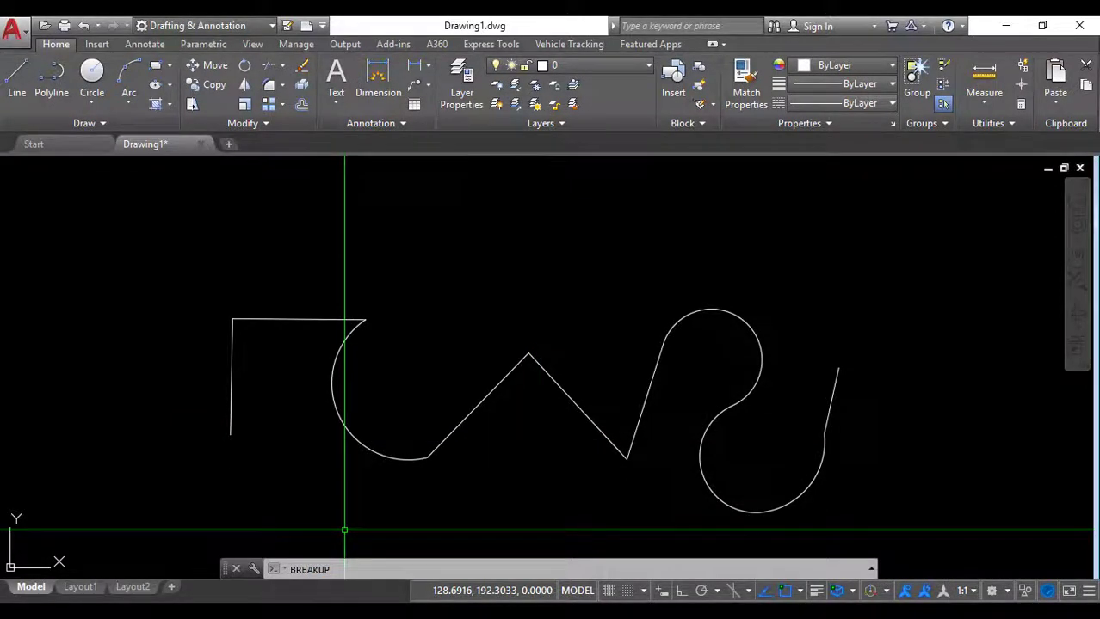
Step: Use BREAK at two points on the sloped segment to split the outline
{"action": "key", "text": "Escape"}
{"action": "type", "text": "brea"}
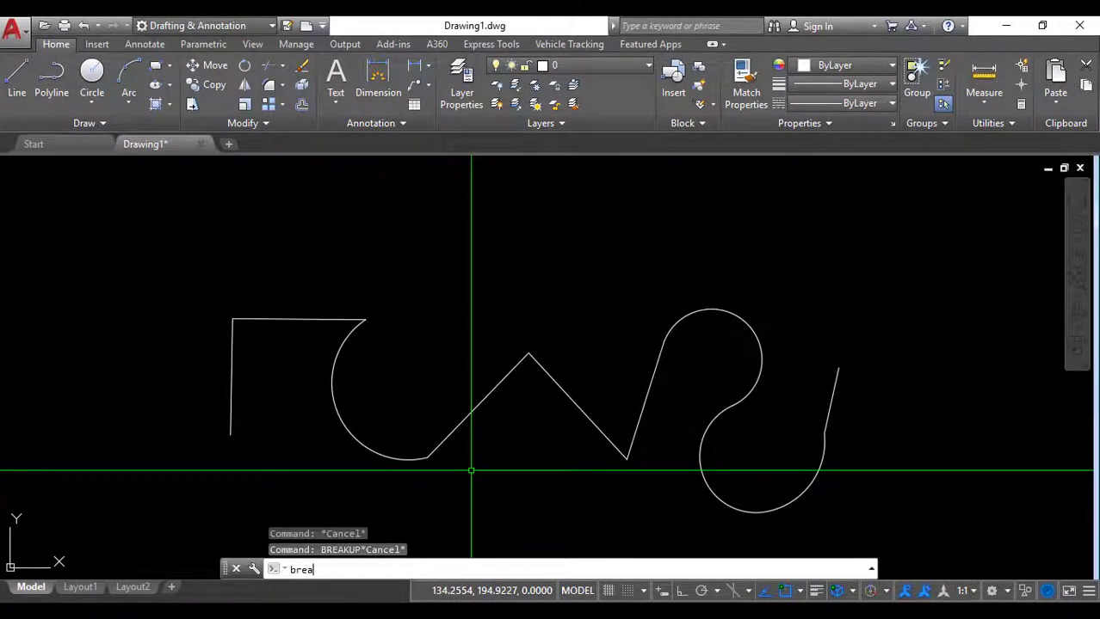
{"action": "type", "text": "k"}
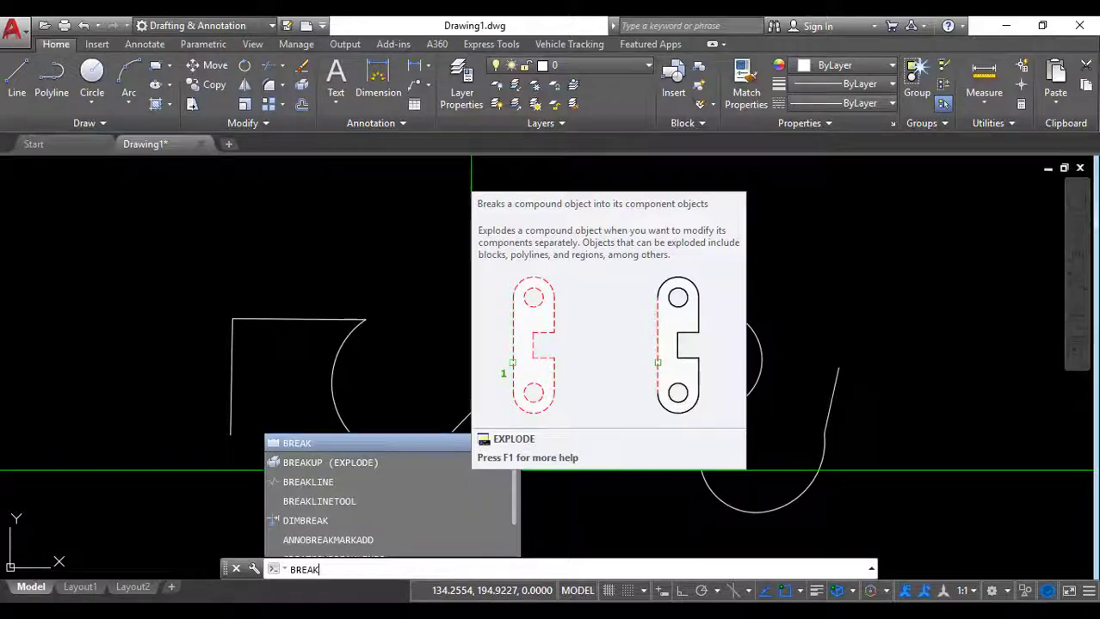
{"action": "key", "text": "Return"}
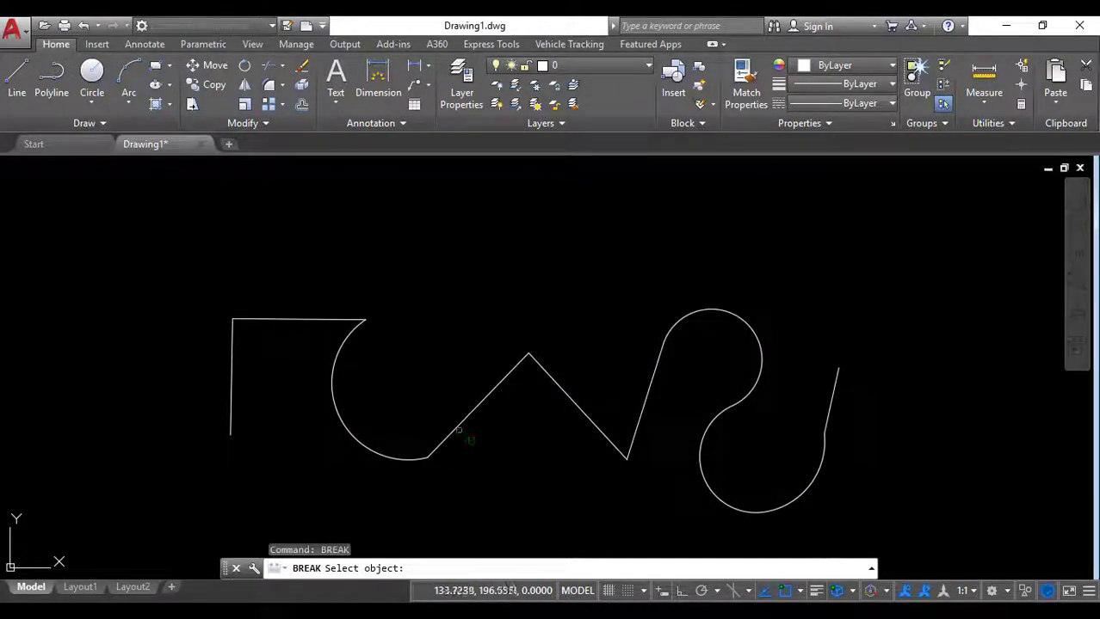
{"action": "left_click", "coordinate": [478, 405]}
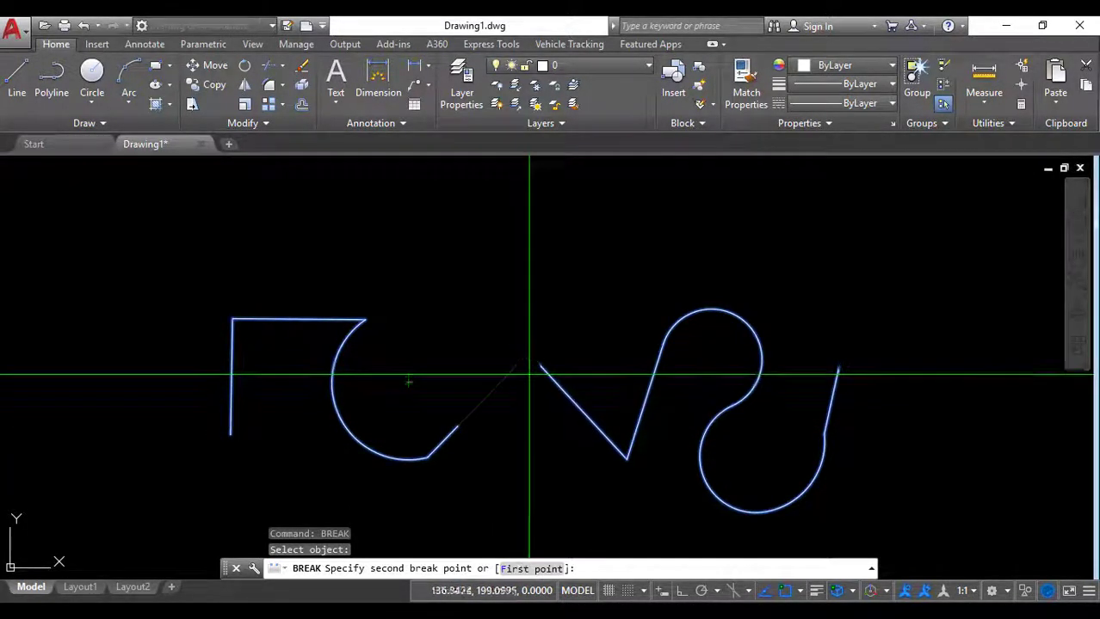
{"action": "left_click", "coordinate": [534, 385]}
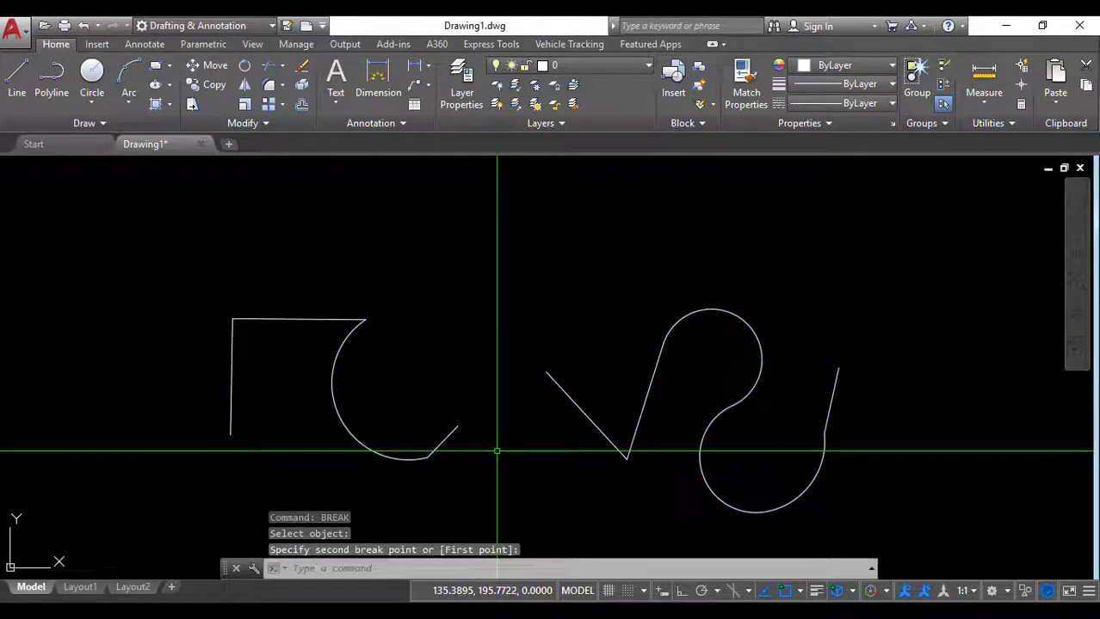
Step: Select the left hook and then both polylines to confirm they are now separate
{"action": "middle_click_drag", "start_coordinate": [501, 446], "coordinate": [520, 397]}
{"action": "left_click", "coordinate": [462, 393]}
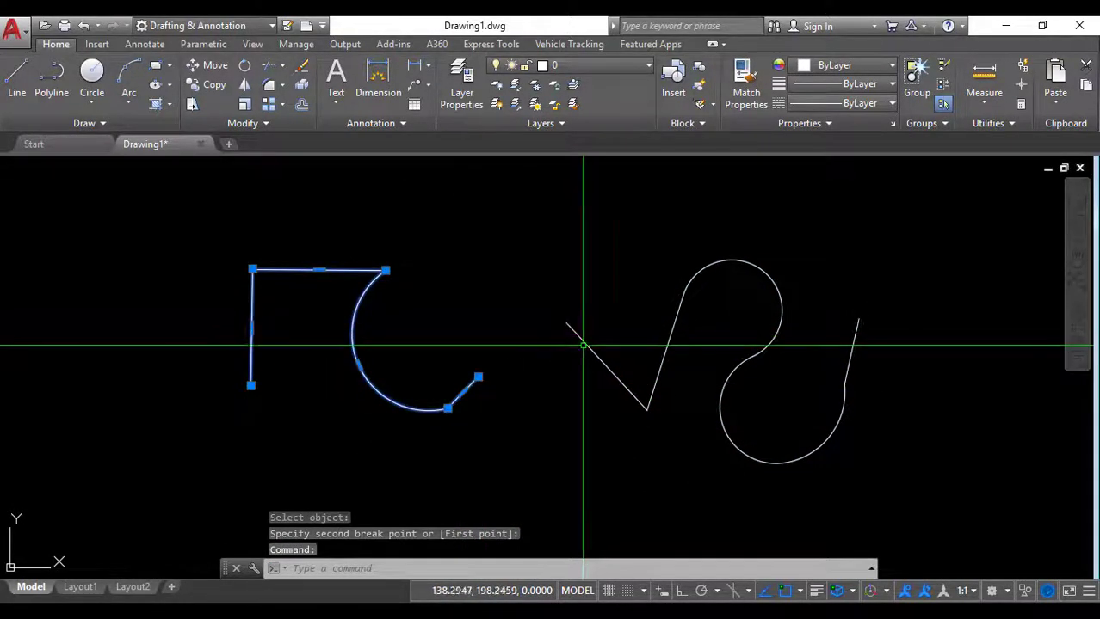
{"action": "key", "text": "ctrl+a"}
{"action": "key", "text": "Escape"}
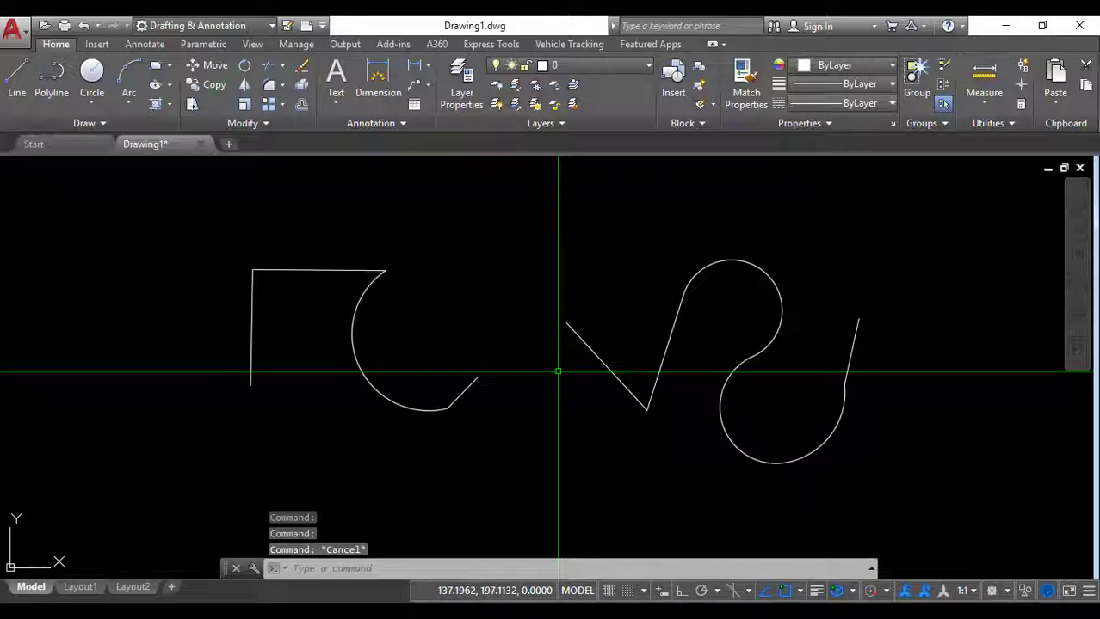
Step: Break the right polyline from the V's bottom vertex to a Nearest-snapped point on the upper diagonal
{"action": "type", "text": "br"}
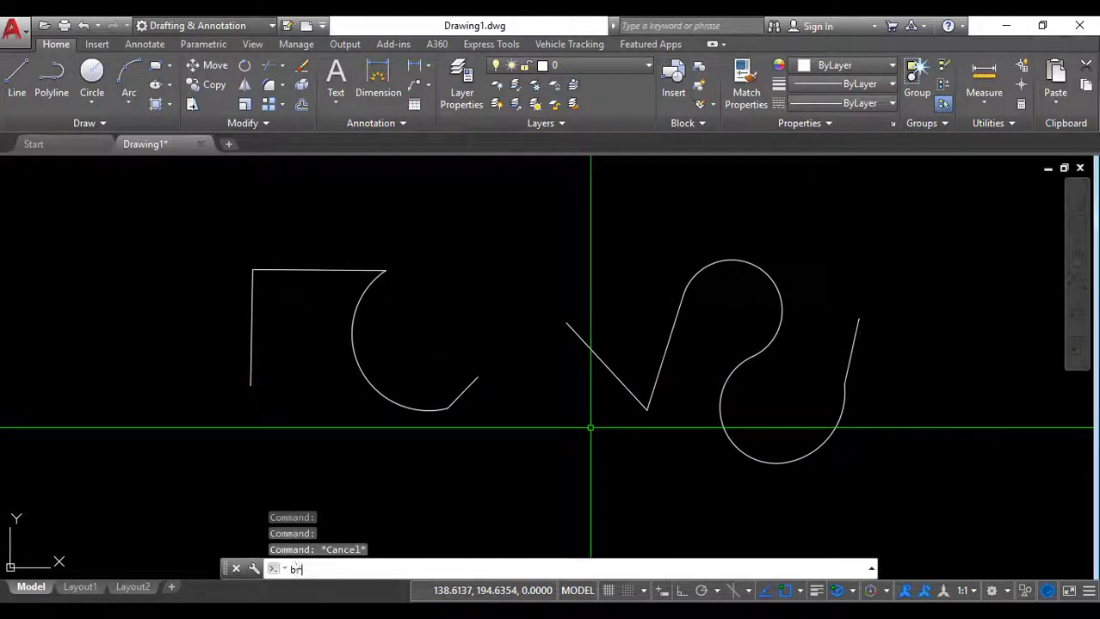
{"action": "type", "text": "ea"}
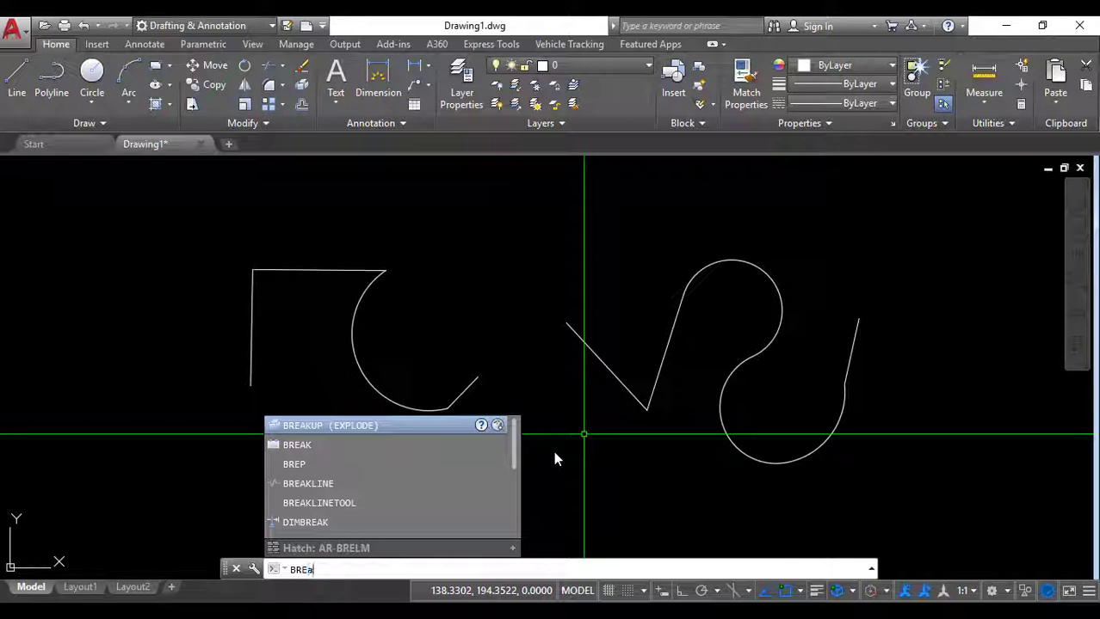
{"action": "type", "text": "k"}
{"action": "key", "text": "Return"}
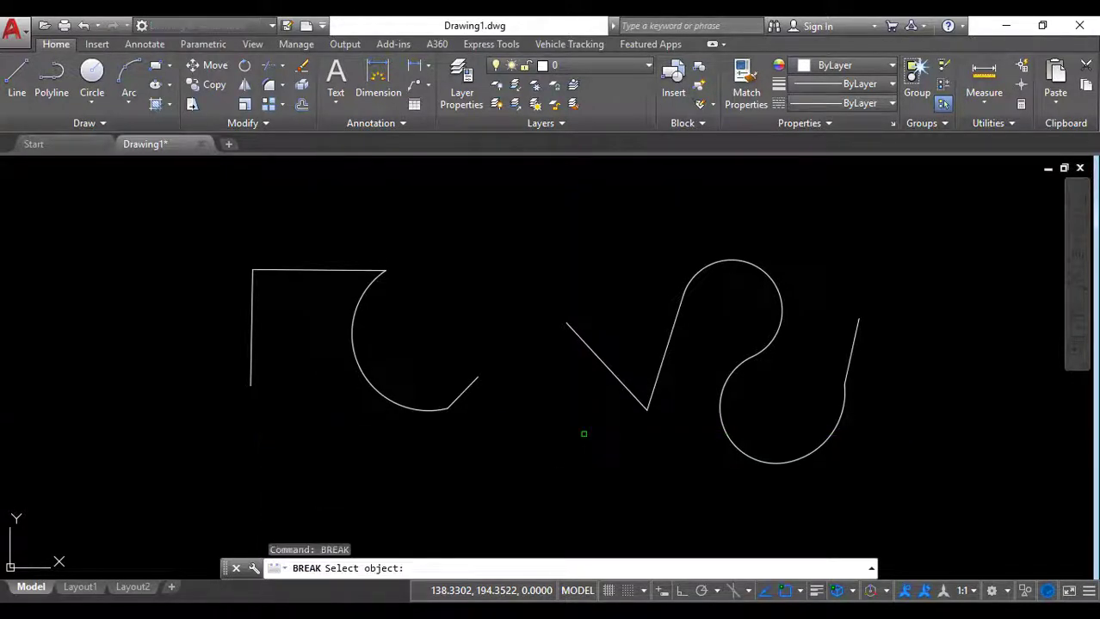
{"action": "left_click", "coordinate": [600, 360]}
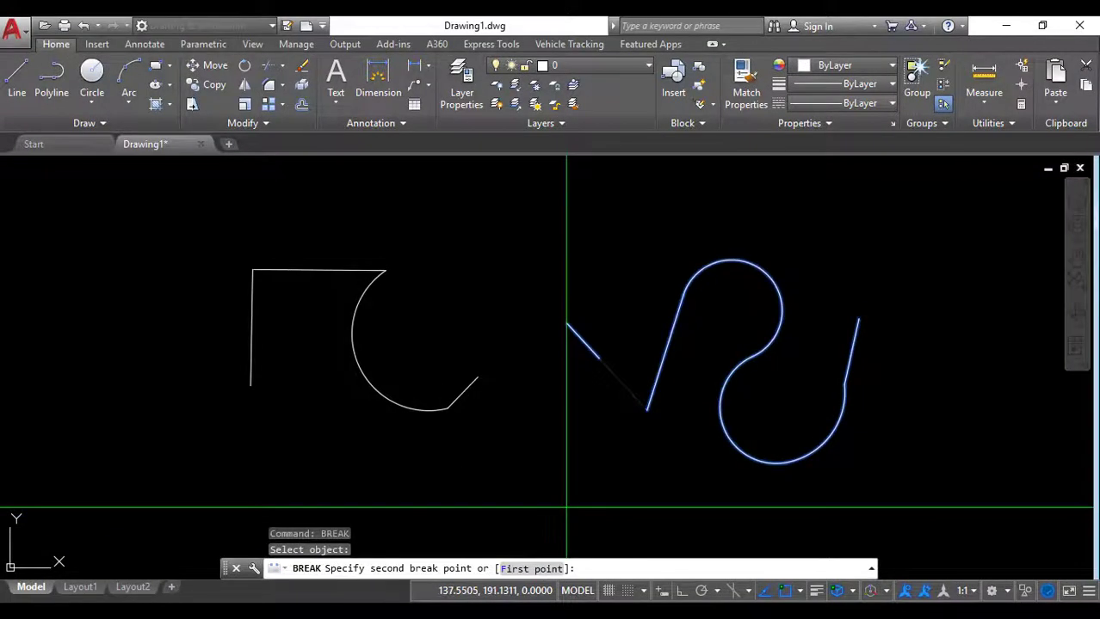
{"action": "type", "text": "f"}
{"action": "key", "text": "Return"}
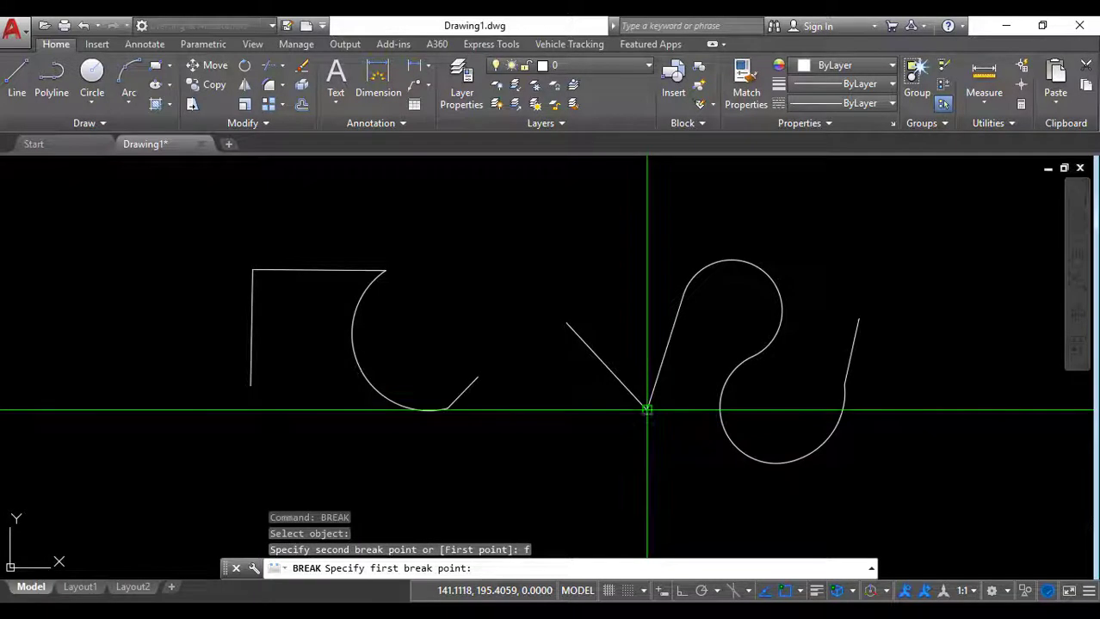
{"action": "left_click", "coordinate": [646, 411]}
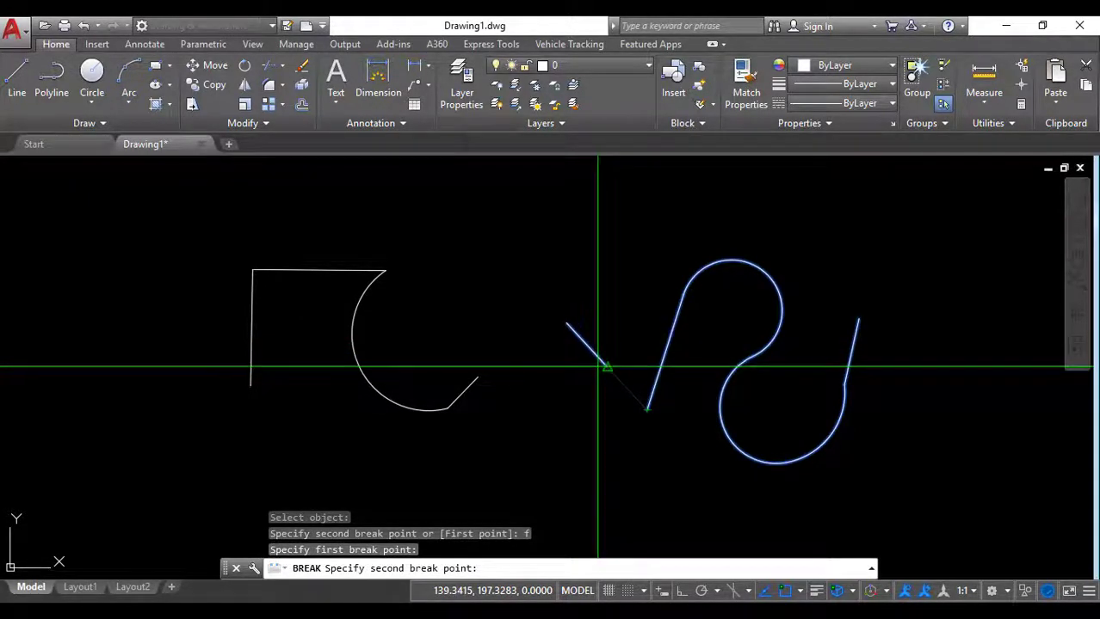
{"action": "right_click", "coordinate": [787, 594]}
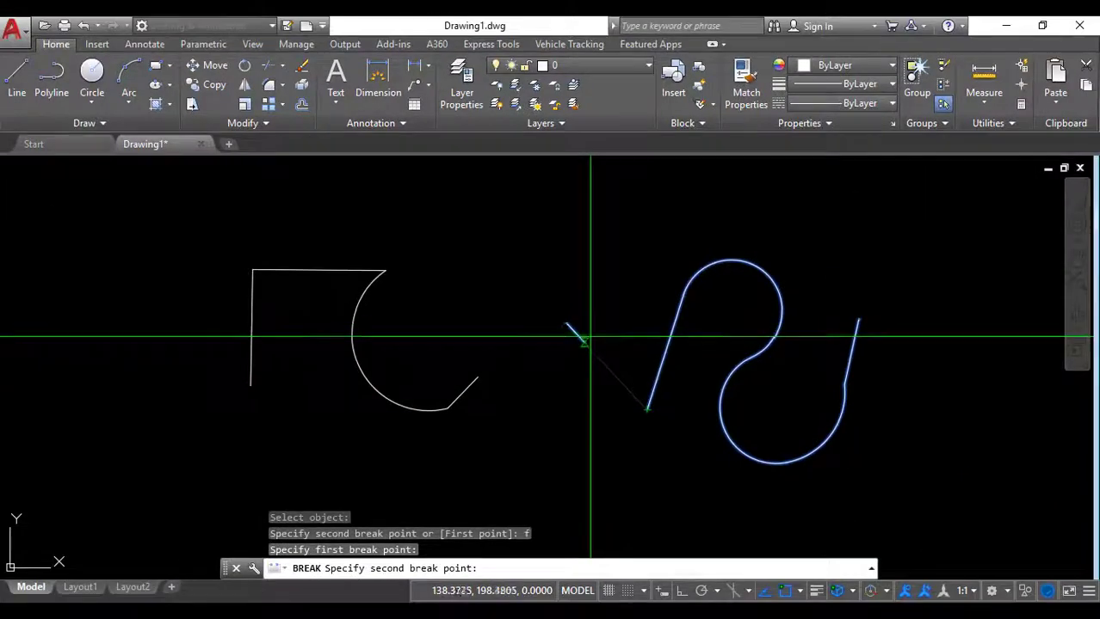
{"action": "left_click", "coordinate": [584, 342]}
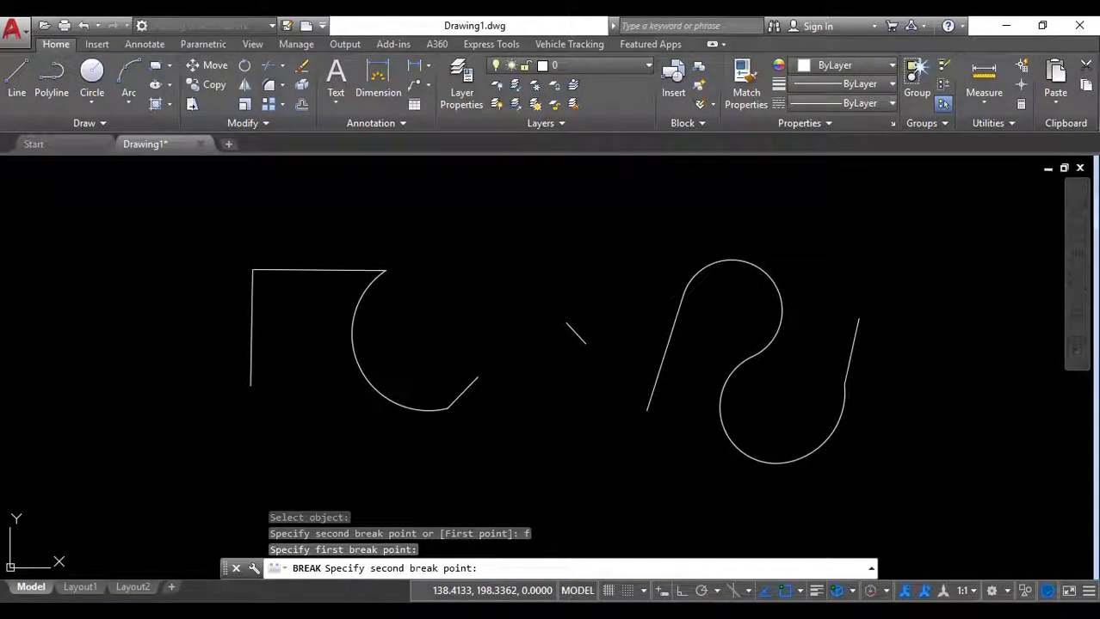
{"action": "left_click", "coordinate": [652, 383]}
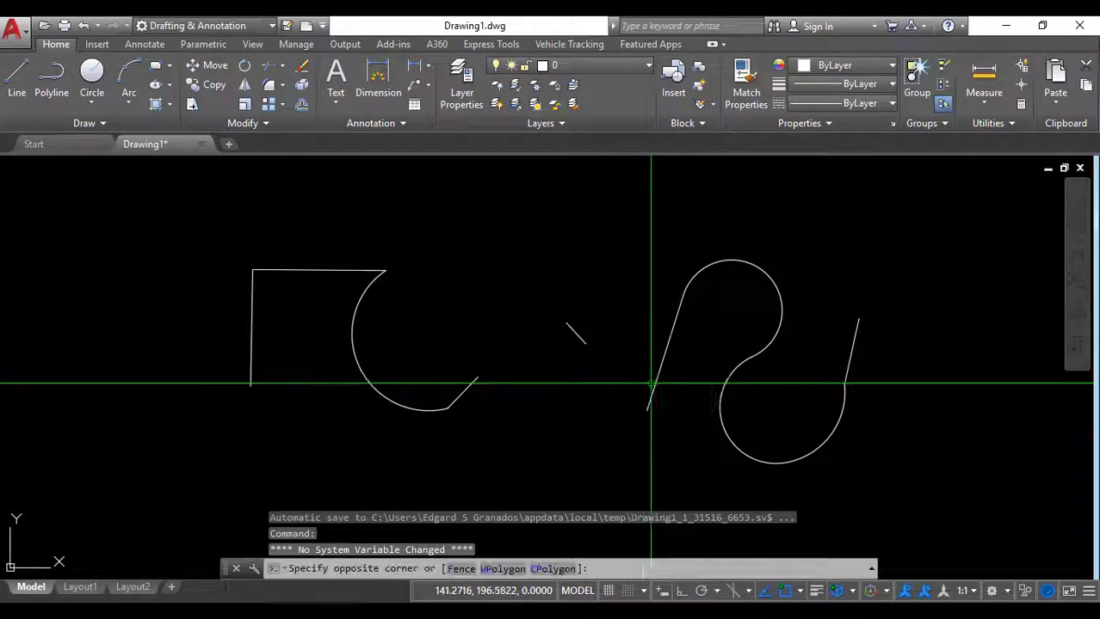
{"action": "left_click", "coordinate": [586, 332]}
{"action": "left_click", "coordinate": [647, 398]}
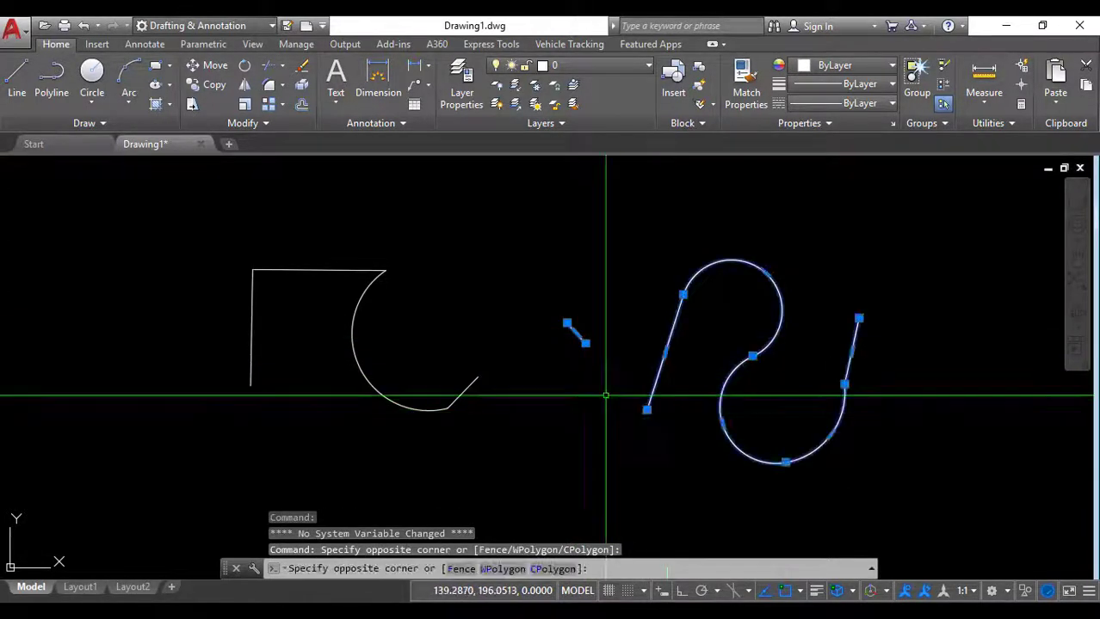
{"action": "key", "text": "Escape"}
{"action": "left_click", "coordinate": [504, 405]}
{"action": "left_click", "coordinate": [455, 389]}
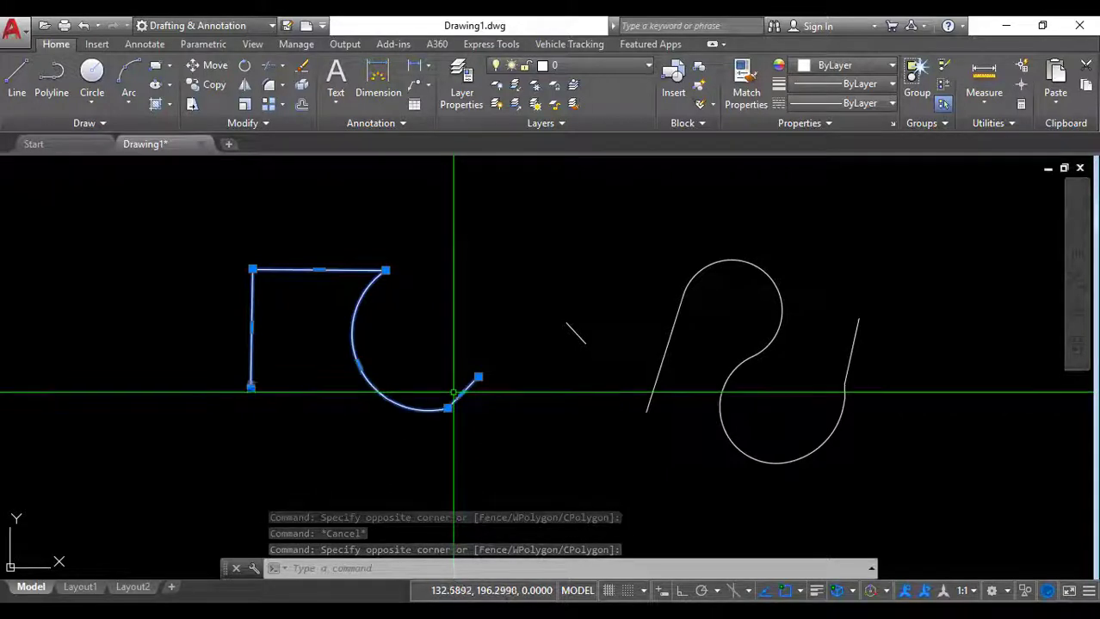
{"action": "scroll", "coordinate": [455, 390], "scroll_direction": "down", "scroll_amount": 5}
{"action": "scroll", "coordinate": [459, 404], "scroll_direction": "up", "scroll_amount": 5}
Step: Crossing-select all three broken shapes and delete them
{"action": "key", "text": "Escape"}
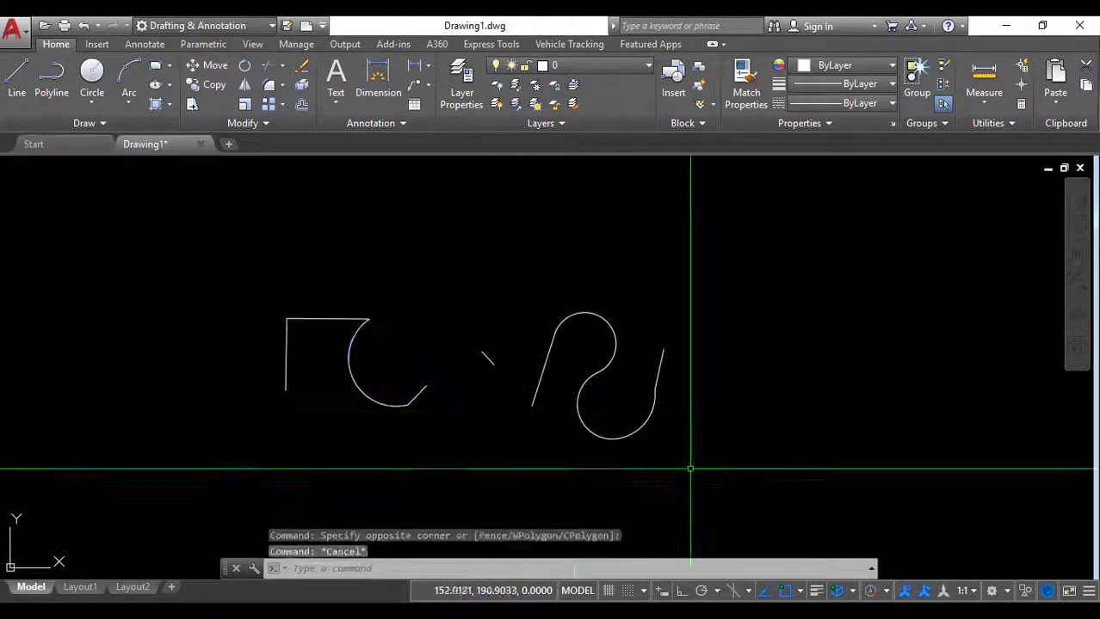
{"action": "left_click", "coordinate": [694, 461]}
{"action": "left_click", "coordinate": [270, 311]}
{"action": "key", "text": "Delete"}
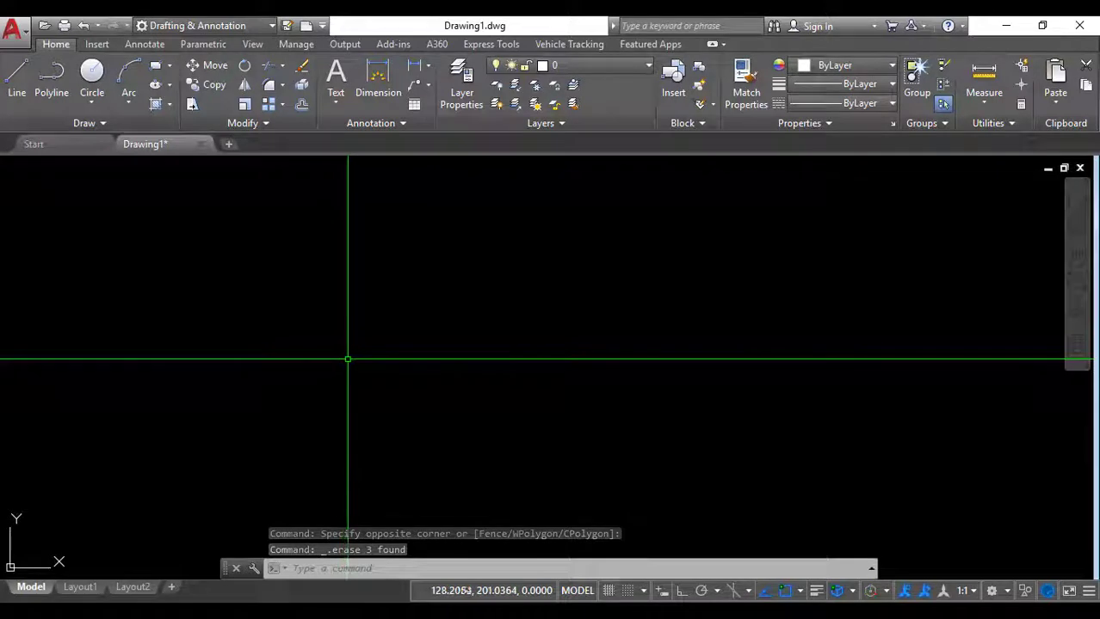
Step: Draw a single new rectangle with REC from two opposite corners, then start XLINE
{"action": "type", "text": "rec"}
{"action": "key", "text": "Return"}
{"action": "left_click", "coordinate": [355, 300]}
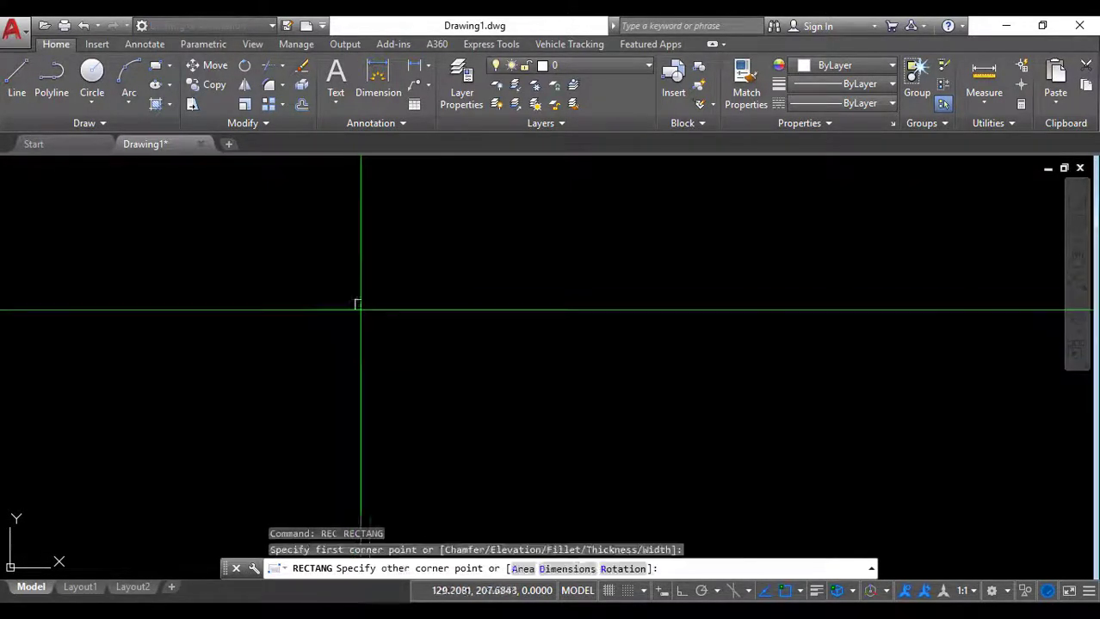
{"action": "left_click", "coordinate": [515, 395]}
{"action": "key", "text": "Escape"}
{"action": "type", "text": "x"}
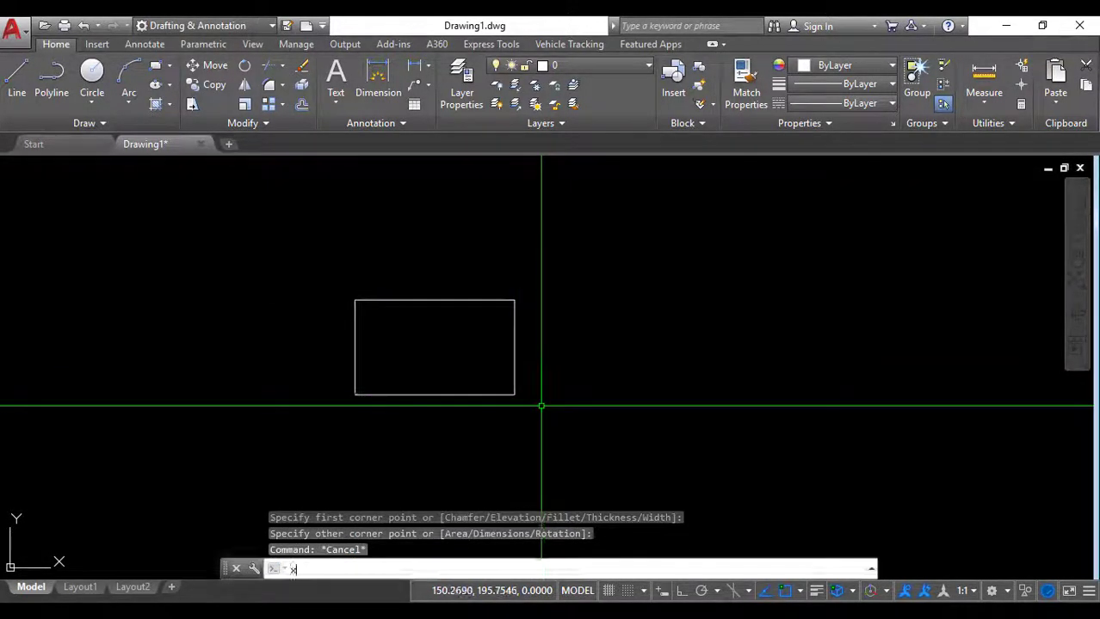
{"action": "type", "text": "1"}
{"action": "key", "text": "Return"}
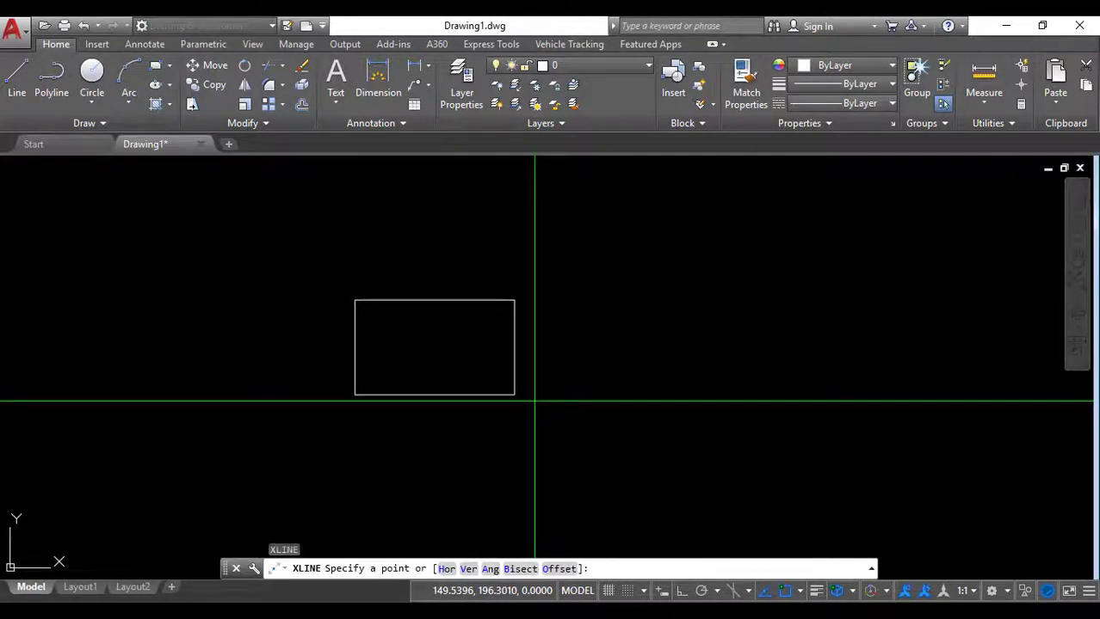
Step: Draw a vertical construction line through the rectangle's lower-right corner and zoom in on that edge
{"action": "left_click", "coordinate": [515, 395]}
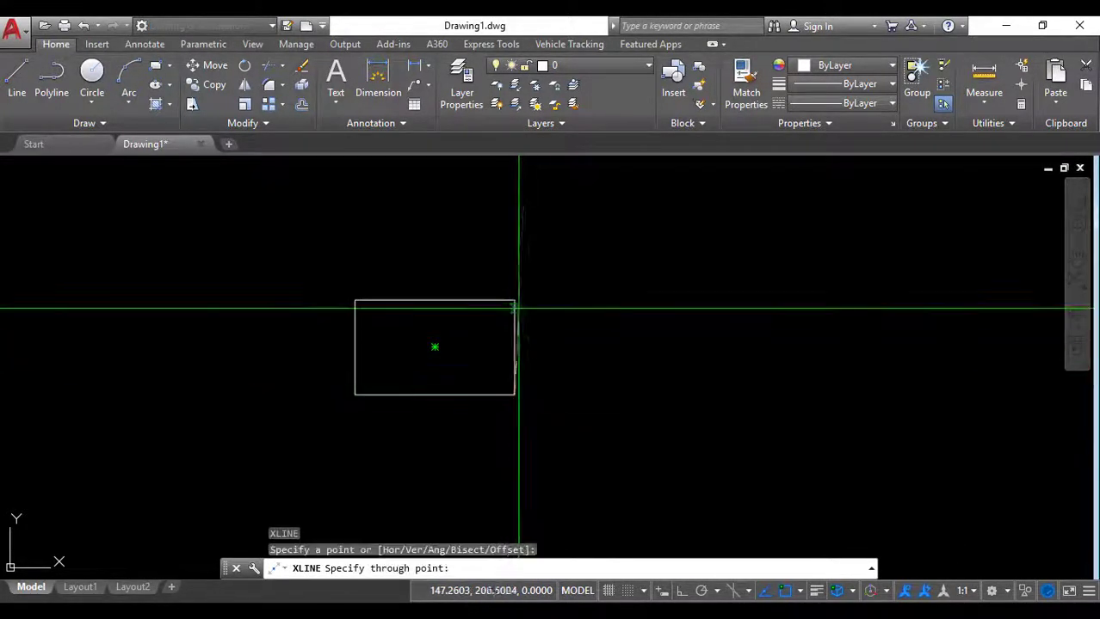
{"action": "left_click", "coordinate": [515, 300]}
{"action": "key", "text": "Escape"}
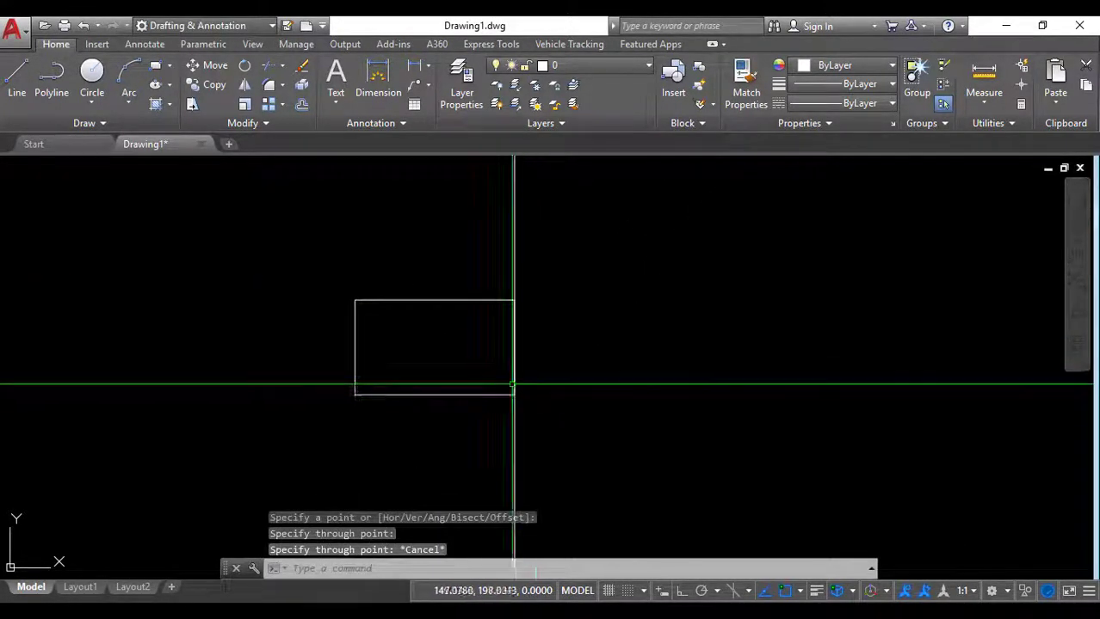
{"action": "middle_click_drag", "start_coordinate": [573, 363], "coordinate": [522, 410]}
{"action": "scroll", "coordinate": [516, 409], "scroll_direction": "up", "scroll_amount": 2}
{"action": "scroll", "coordinate": [458, 409], "scroll_direction": "up", "scroll_amount": 2}
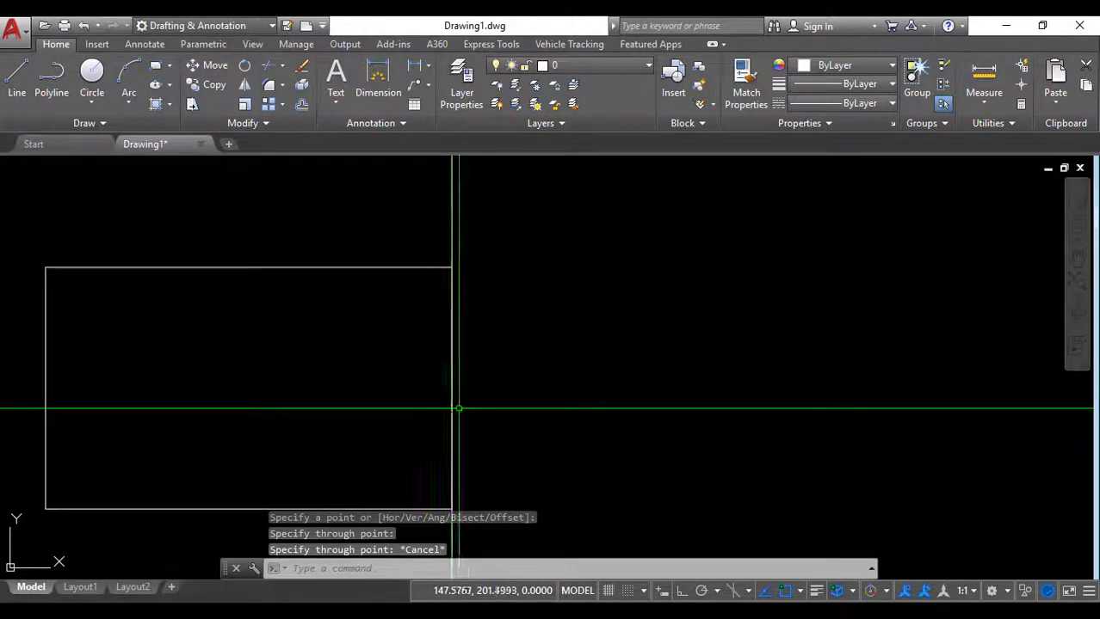
{"action": "middle_click_drag", "start_coordinate": [468, 363], "coordinate": [505, 331]}
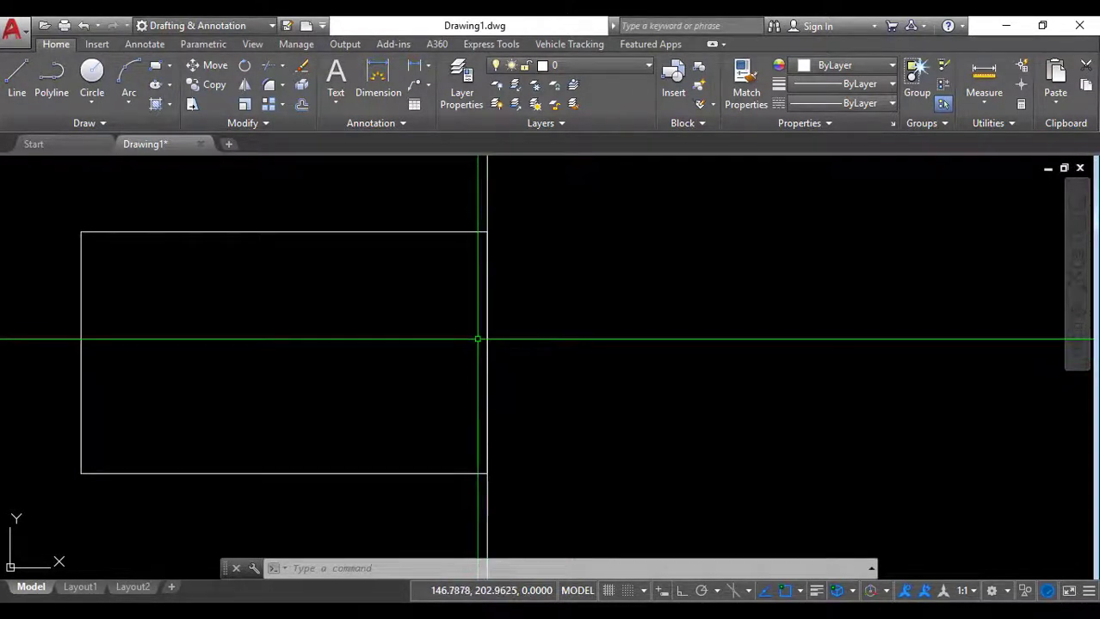
{"action": "left_click", "coordinate": [487, 334]}
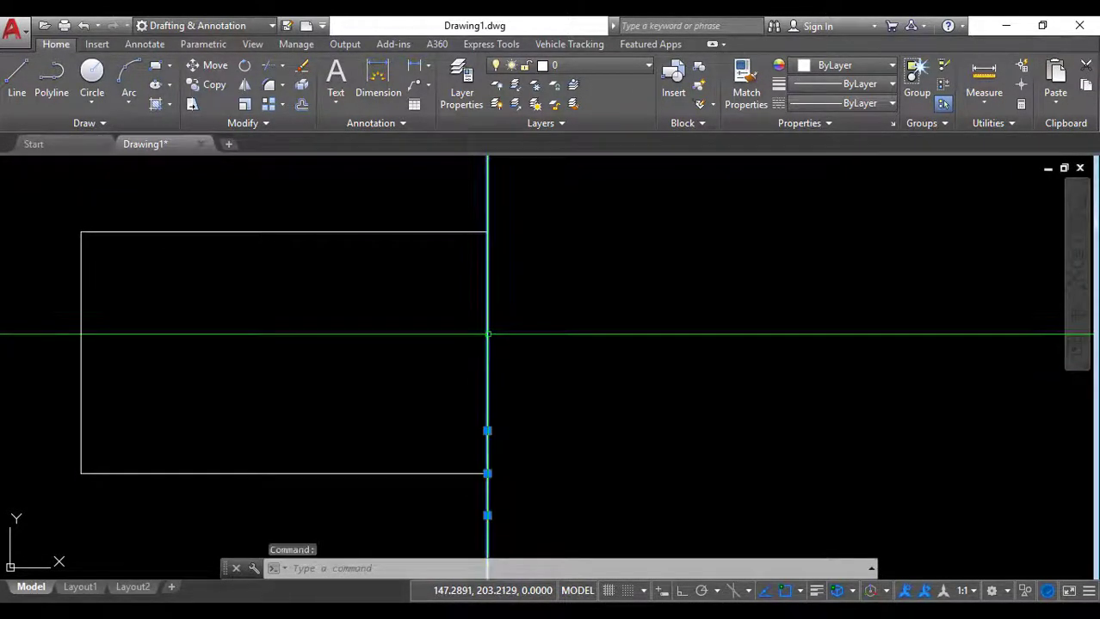
{"action": "scroll", "coordinate": [581, 332], "scroll_direction": "down", "scroll_amount": 2}
{"action": "middle_click_drag", "start_coordinate": [581, 331], "coordinate": [567, 346]}
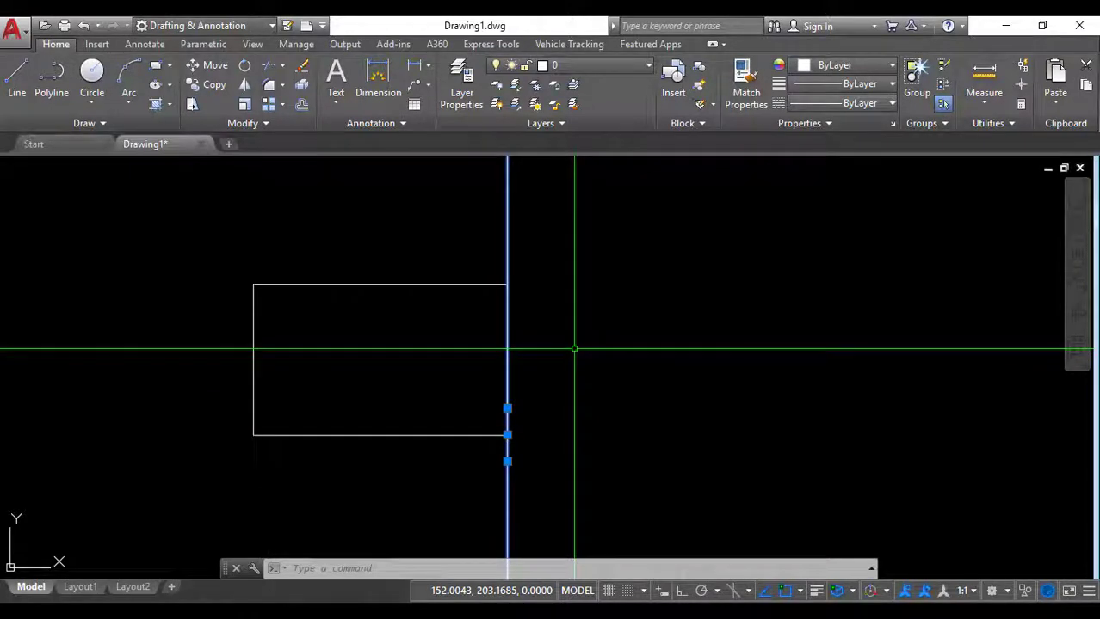
{"action": "key", "text": "Escape"}
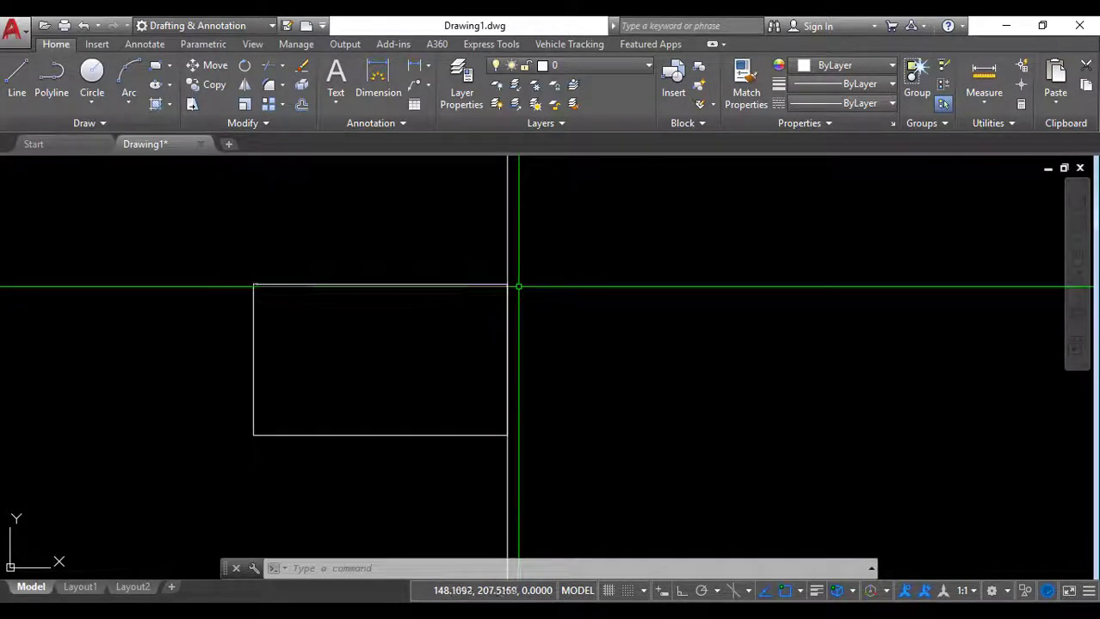
{"action": "left_click", "coordinate": [508, 322]}
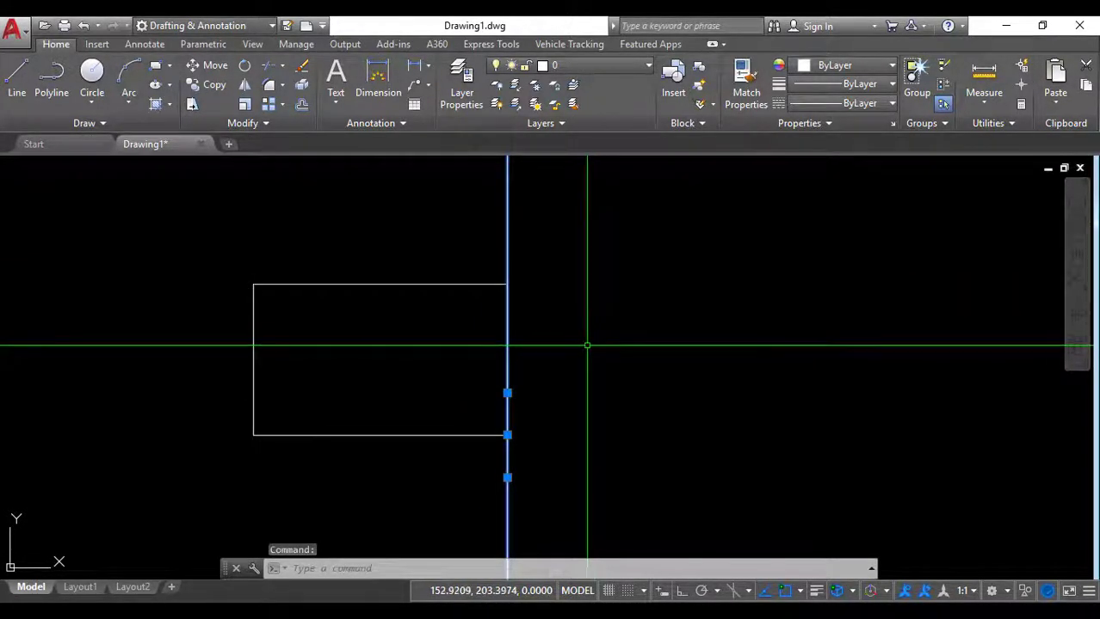
Step: Send the vertical construction line to the back with Draw Order, then select the rectangle's right edge
{"action": "right_click", "coordinate": [536, 332]}
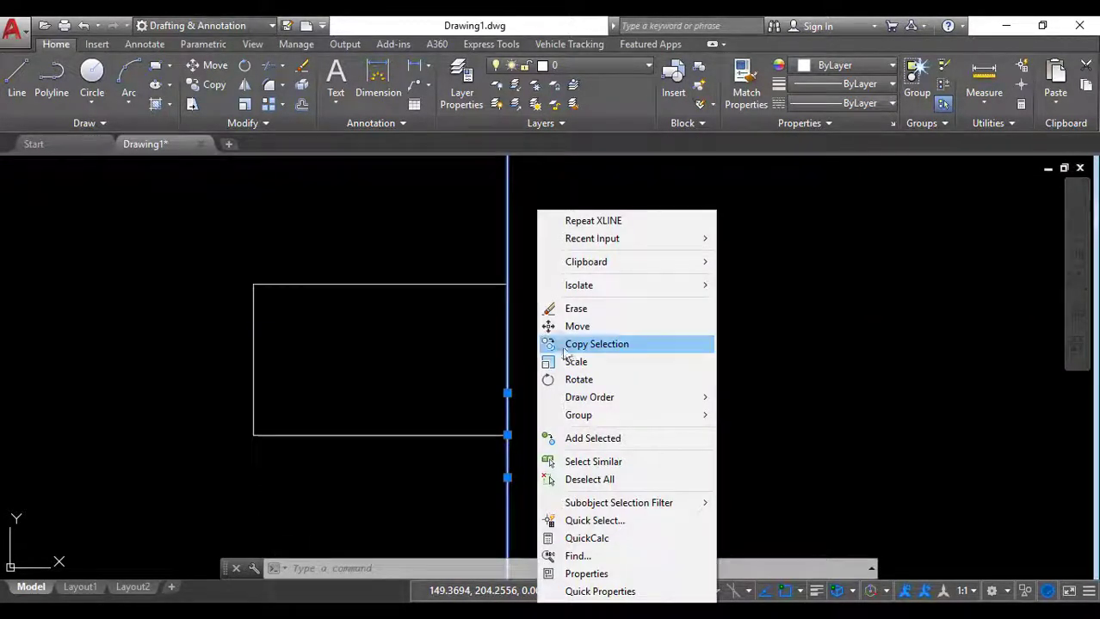
{"action": "mouse_move", "coordinate": [448, 369]}
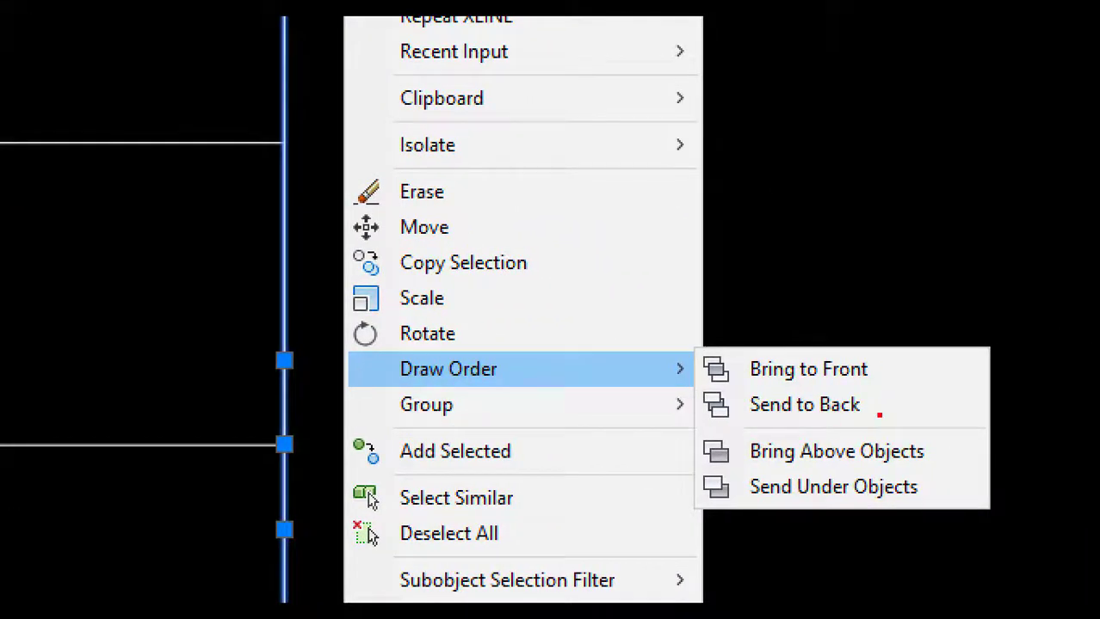
{"action": "left_click", "coordinate": [804, 405]}
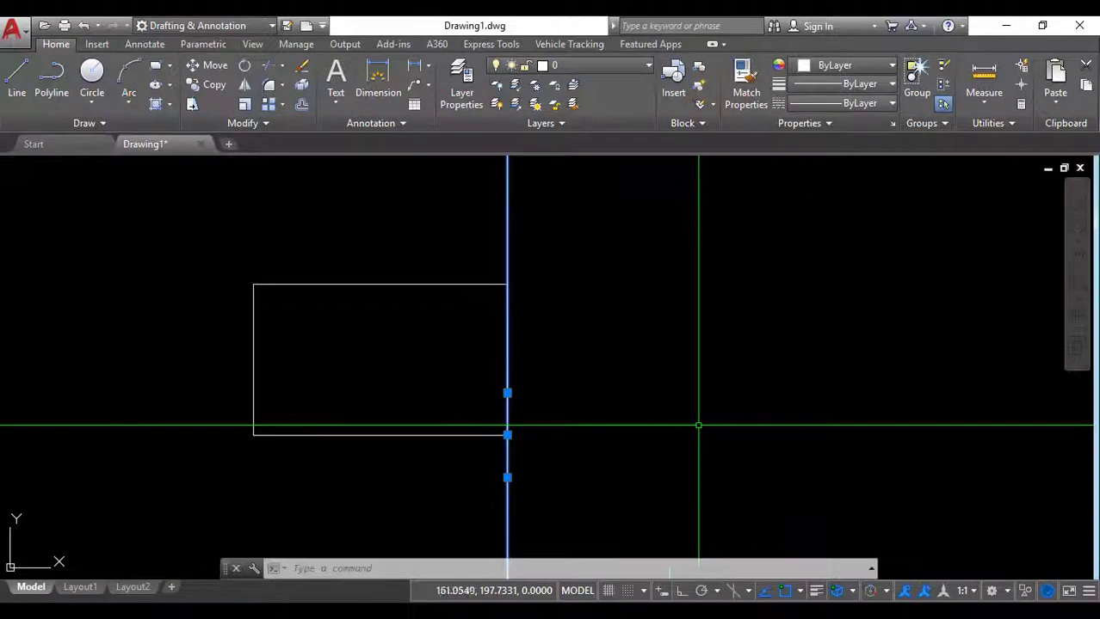
{"action": "right_click", "coordinate": [548, 379]}
{"action": "mouse_move", "coordinate": [601, 398]}
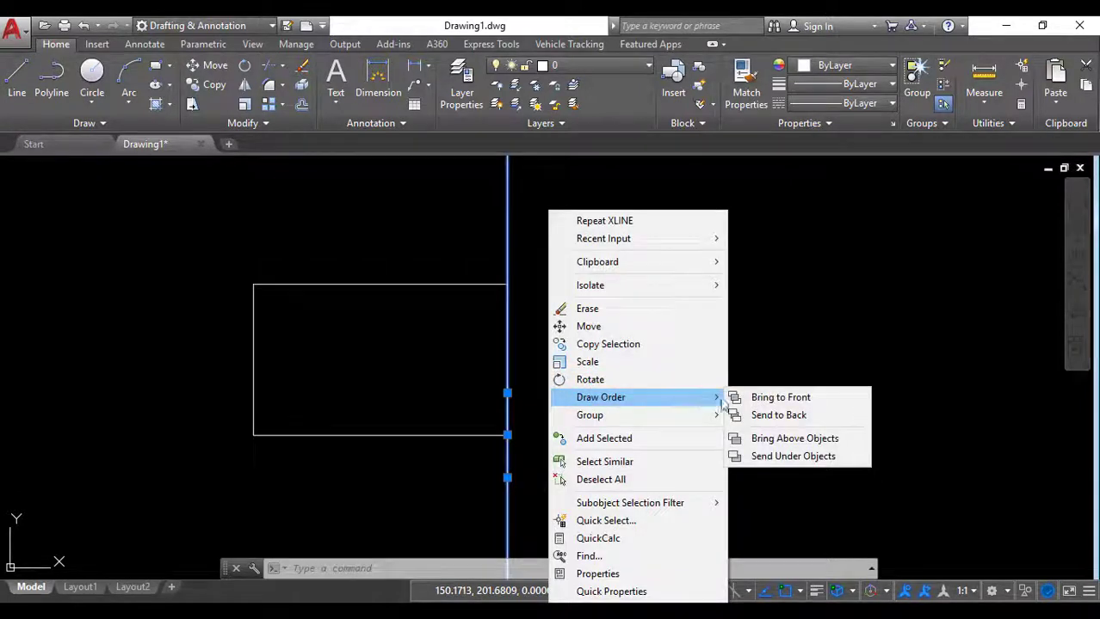
{"action": "left_click", "coordinate": [763, 416]}
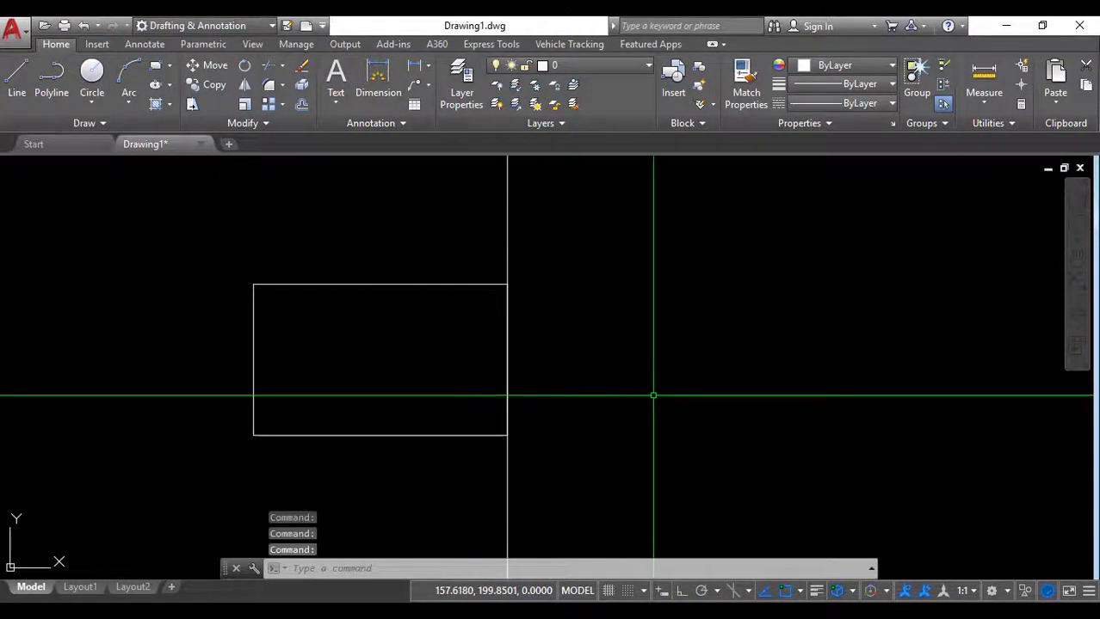
{"action": "key", "text": "Escape"}
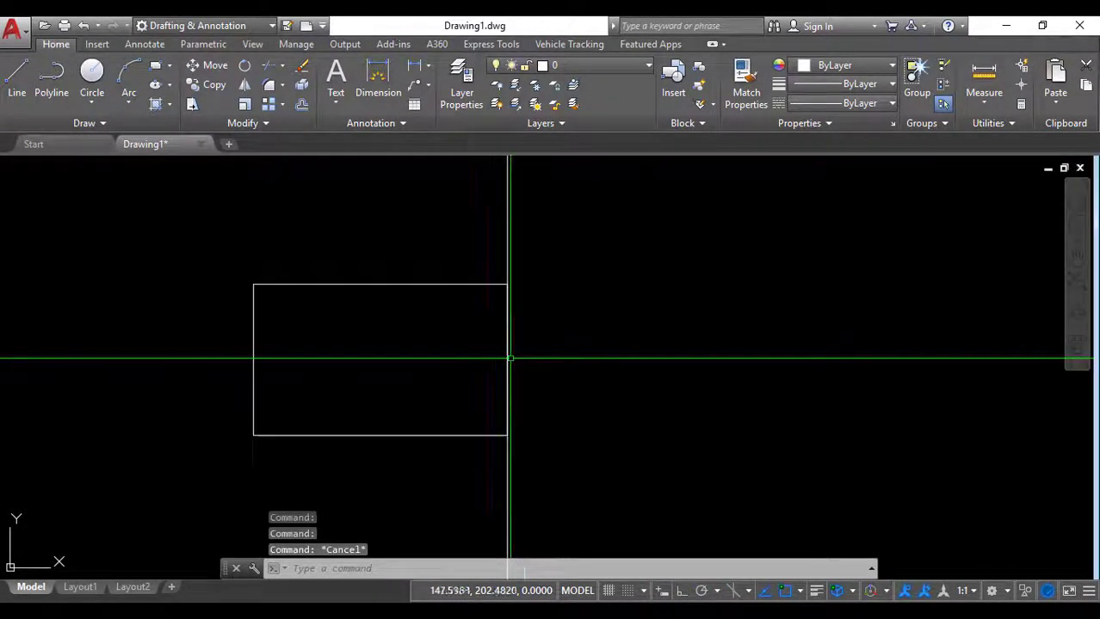
{"action": "left_click", "coordinate": [509, 357]}
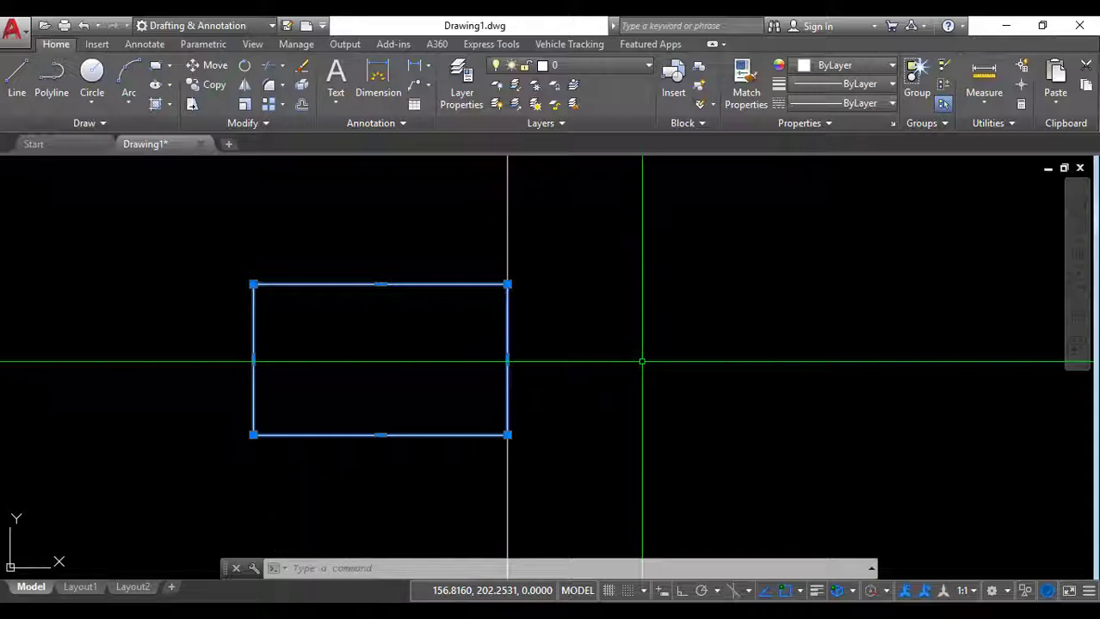
Step: Window-select the rectangle and construction line together and delete them
{"action": "key", "text": "Escape"}
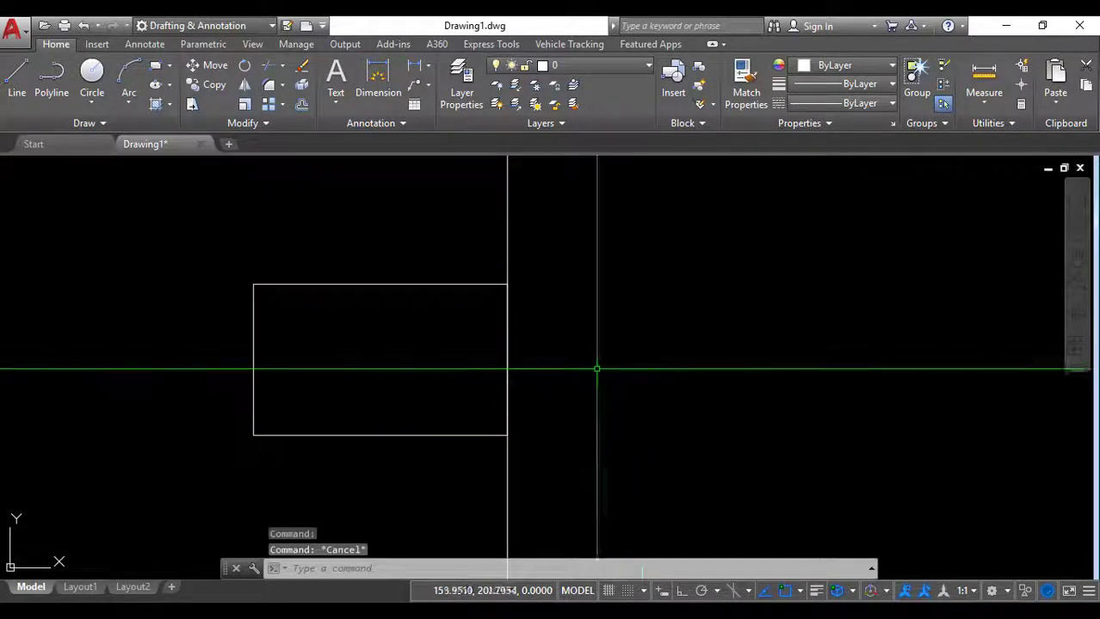
{"action": "scroll", "coordinate": [568, 396], "scroll_direction": "down", "scroll_amount": 3}
{"action": "left_click_drag", "start_coordinate": [567, 409], "coordinate": [507, 361]}
{"action": "key", "text": "Delete"}
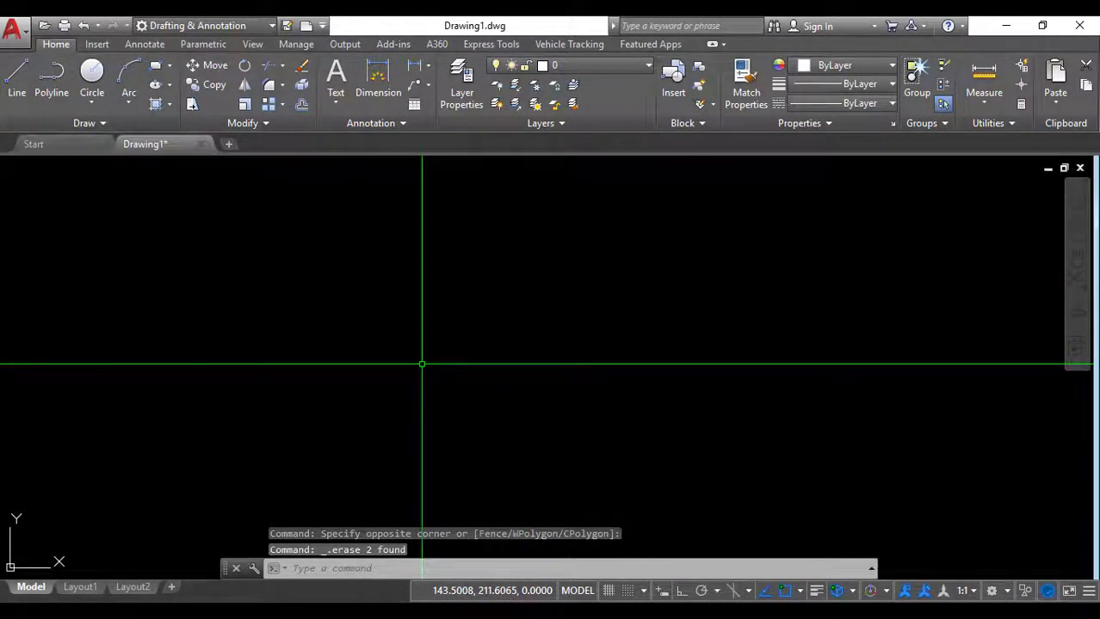
Step: Draw a smaller rectangle with REC, then start the POLYGON command
{"action": "type", "text": "rec"}
{"action": "key", "text": "Return"}
{"action": "left_click", "coordinate": [368, 308]}
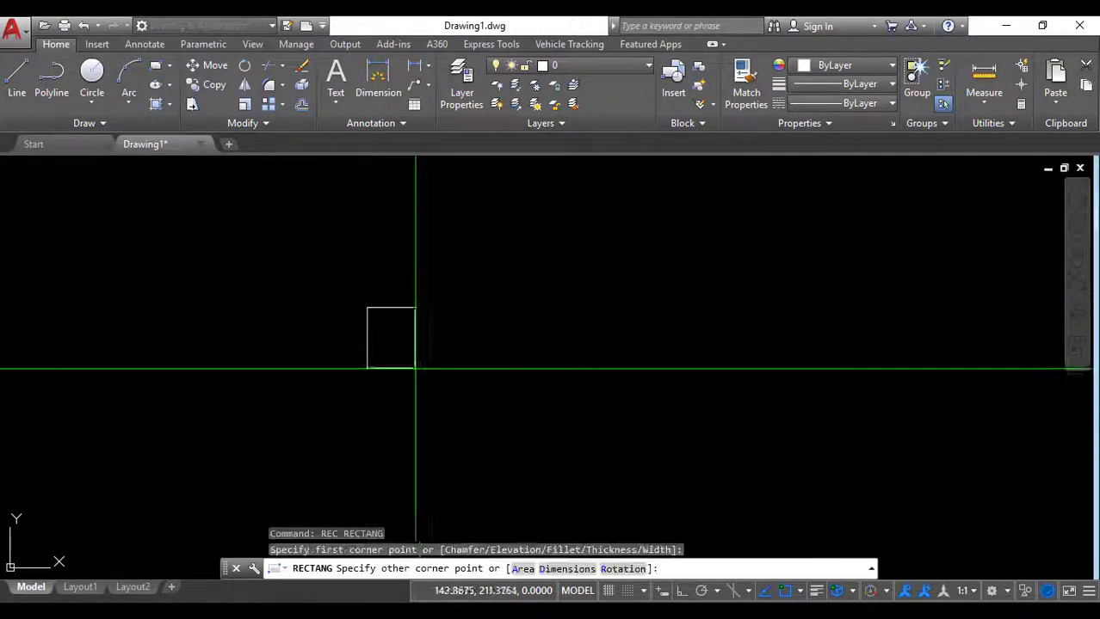
{"action": "left_click", "coordinate": [468, 375]}
{"action": "key", "text": "Escape"}
{"action": "type", "text": "pol"}
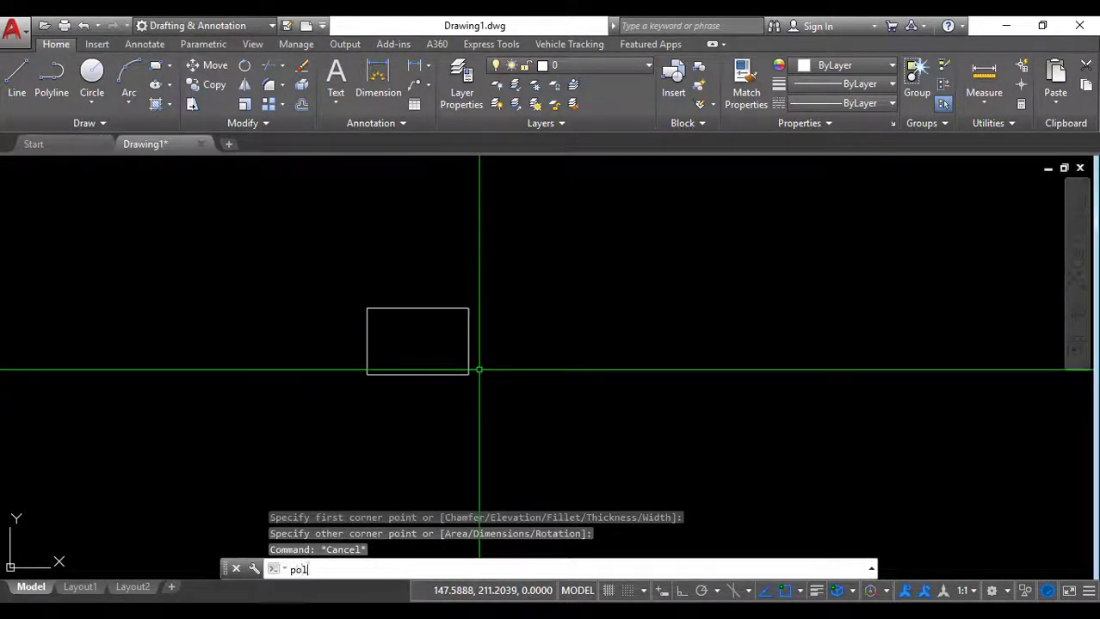
{"action": "key", "text": "Return"}
{"action": "key", "text": "Return"}
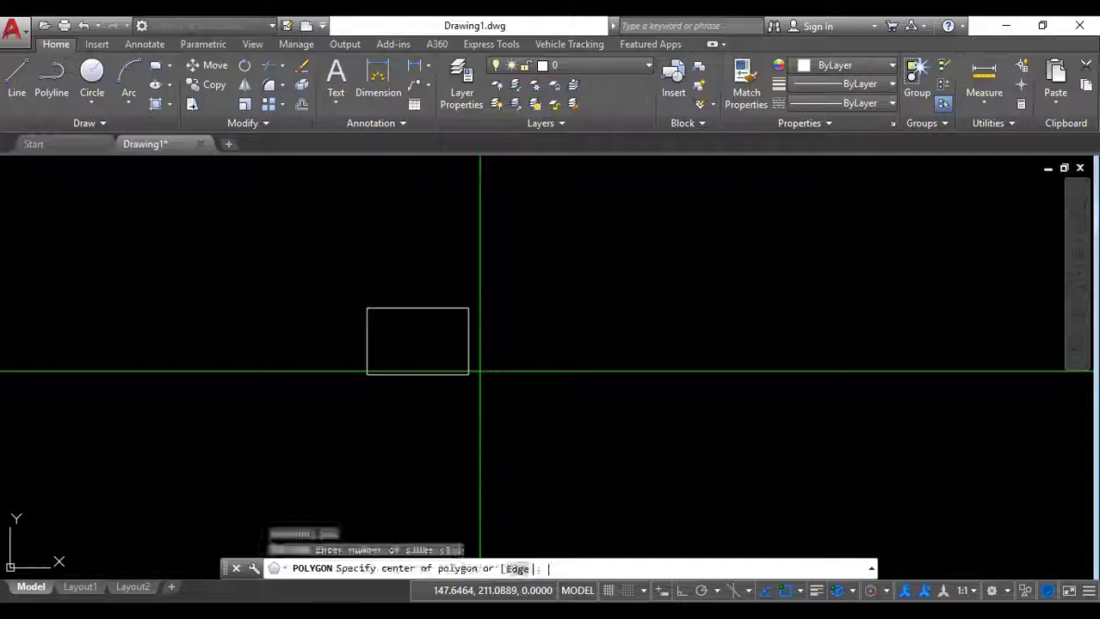
Step: Place a five-sided circumscribed polygon right of the rectangle, setting its centre and radius by clicks
{"action": "left_click", "coordinate": [627, 353]}
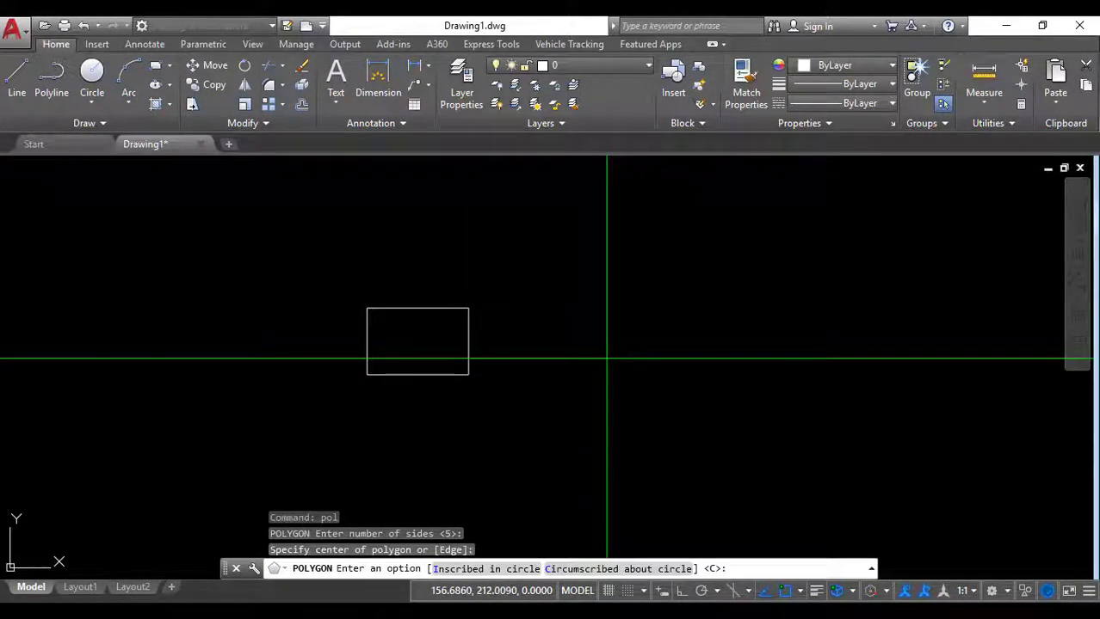
{"action": "key", "text": "Return"}
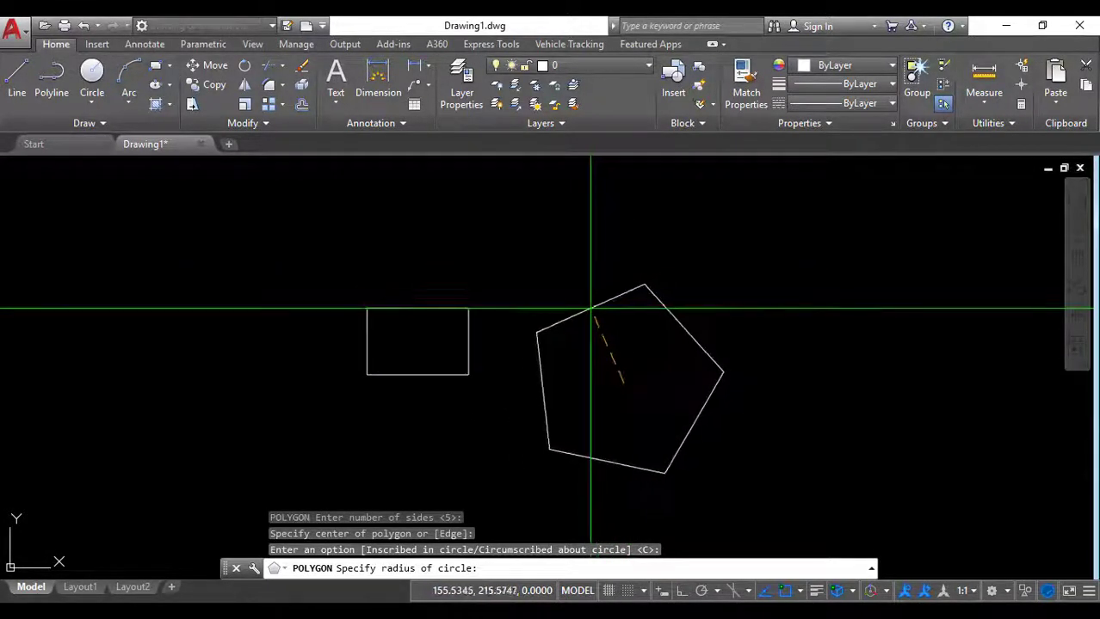
{"action": "left_click", "coordinate": [526, 342]}
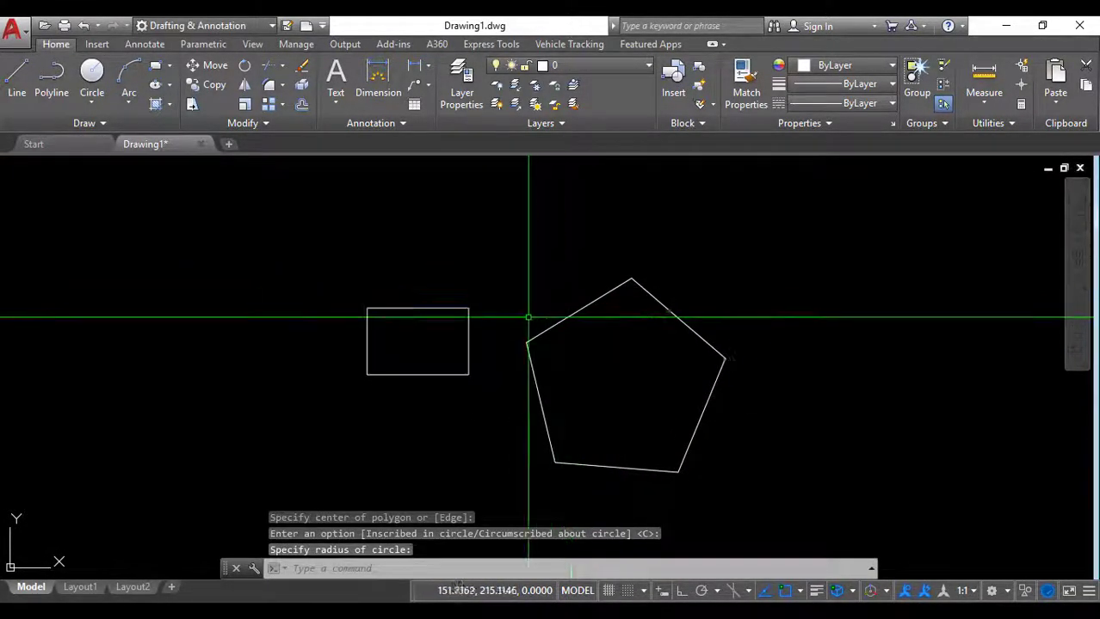
{"action": "scroll", "coordinate": [512, 346], "scroll_direction": "up", "scroll_amount": 2}
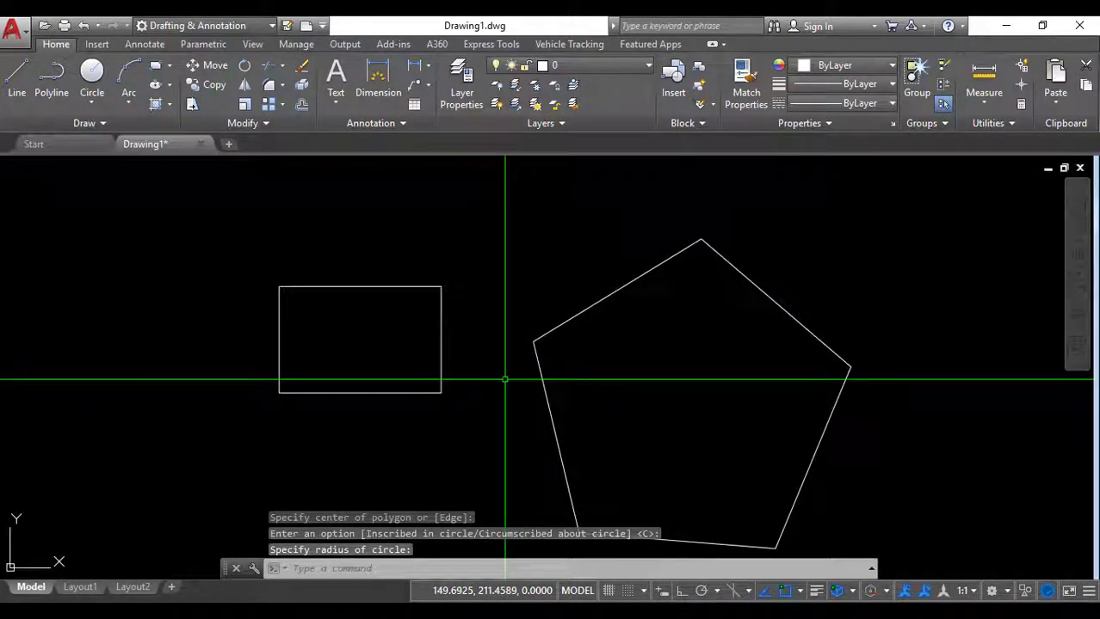
{"action": "left_click", "coordinate": [250, 123]}
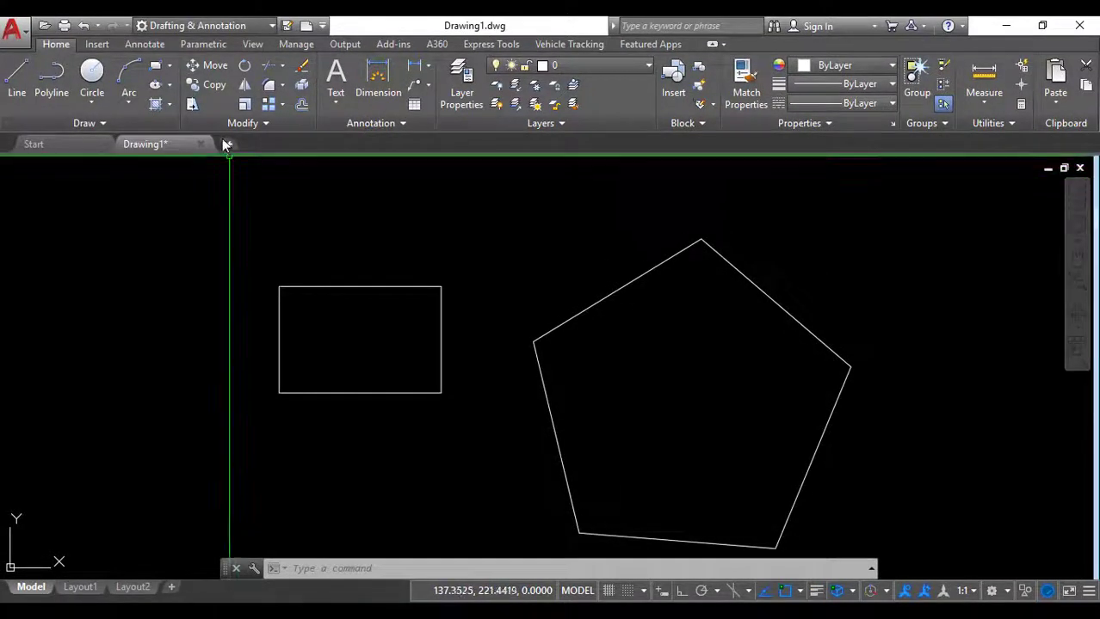
Step: Start ALIGN on the rectangle and turn off Geometric Center object snapping
{"action": "middle_click_drag", "start_coordinate": [331, 307], "coordinate": [295, 298]}
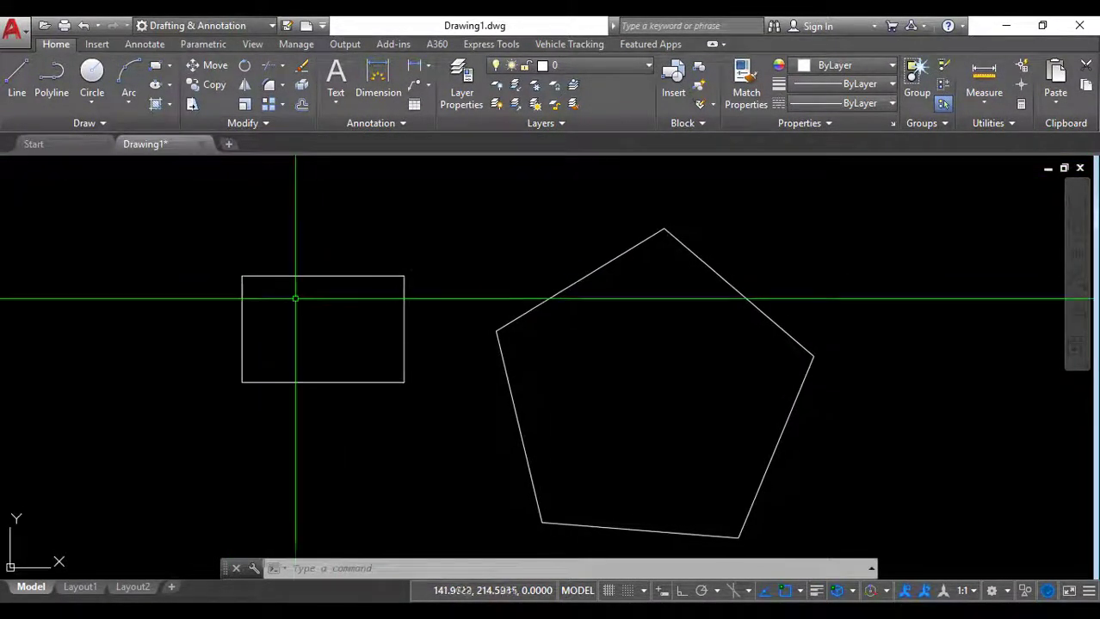
{"action": "type", "text": "AL"}
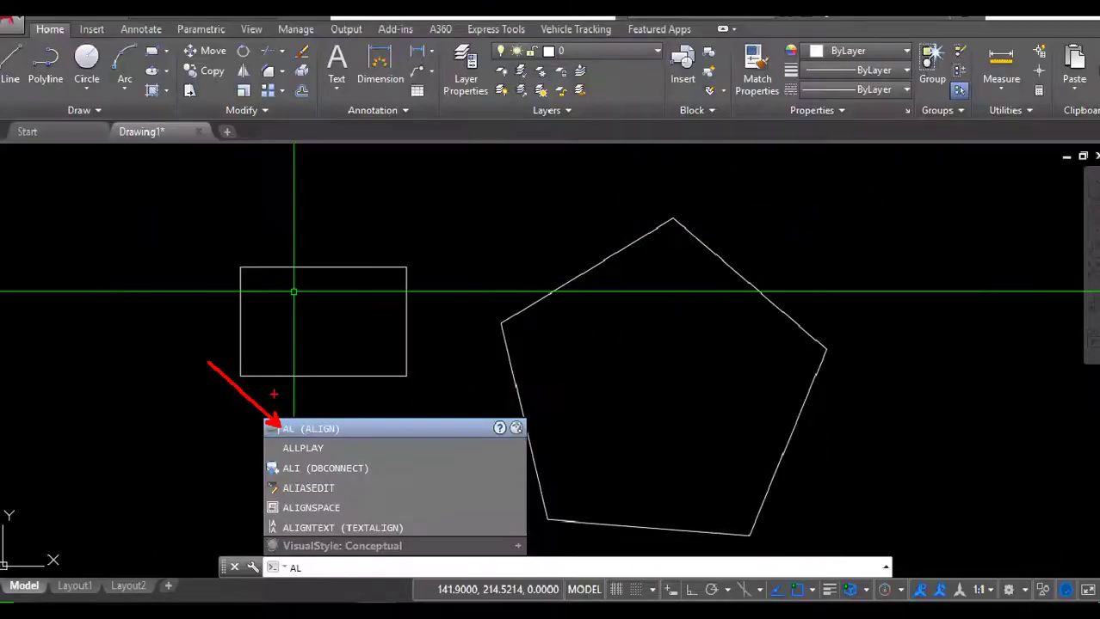
{"action": "key", "text": "Return"}
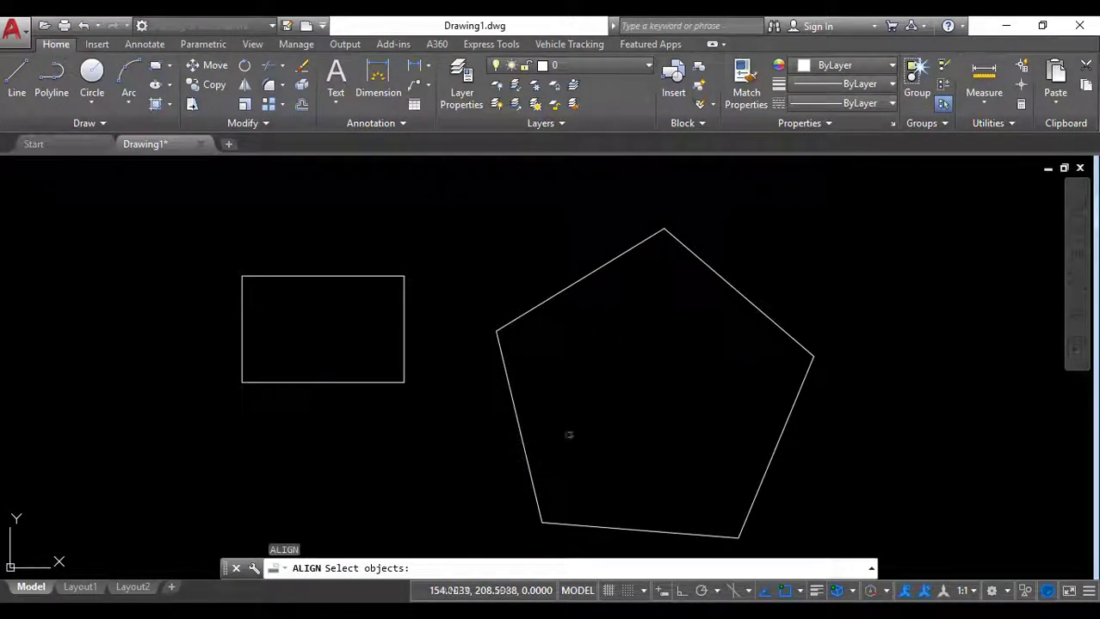
{"action": "left_click", "coordinate": [454, 425]}
{"action": "left_click", "coordinate": [380, 363]}
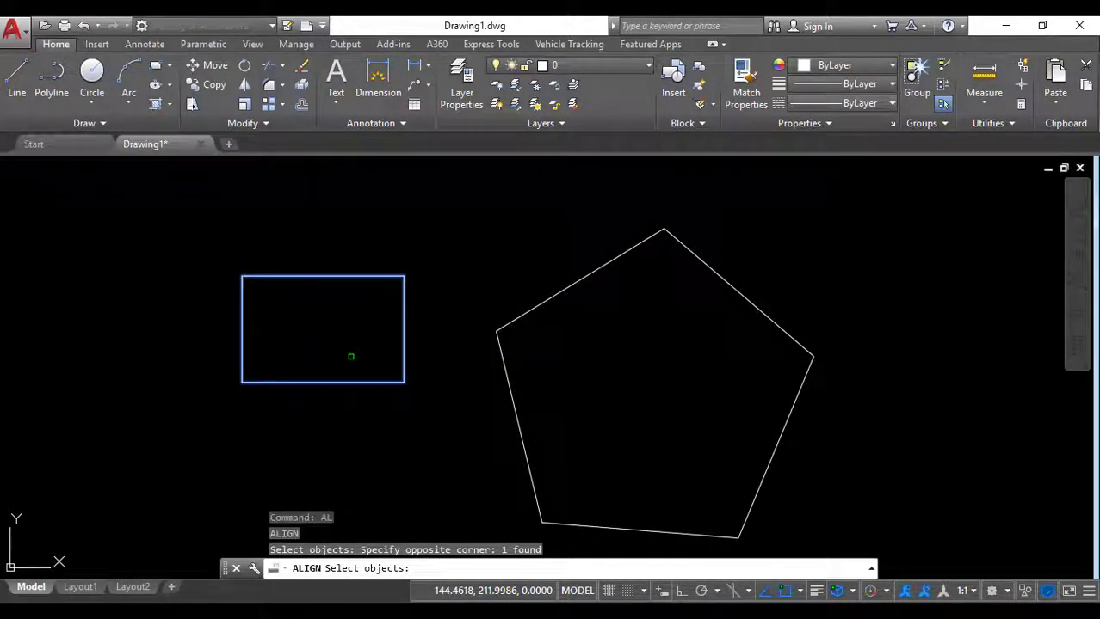
{"action": "key", "text": "Return"}
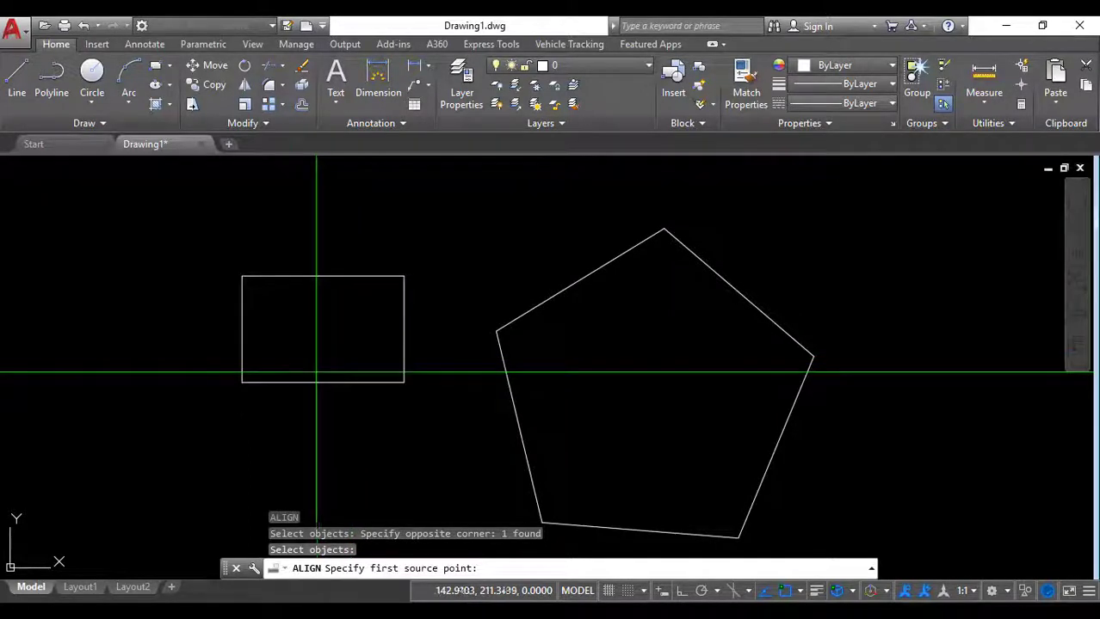
{"action": "left_click", "coordinate": [793, 591]}
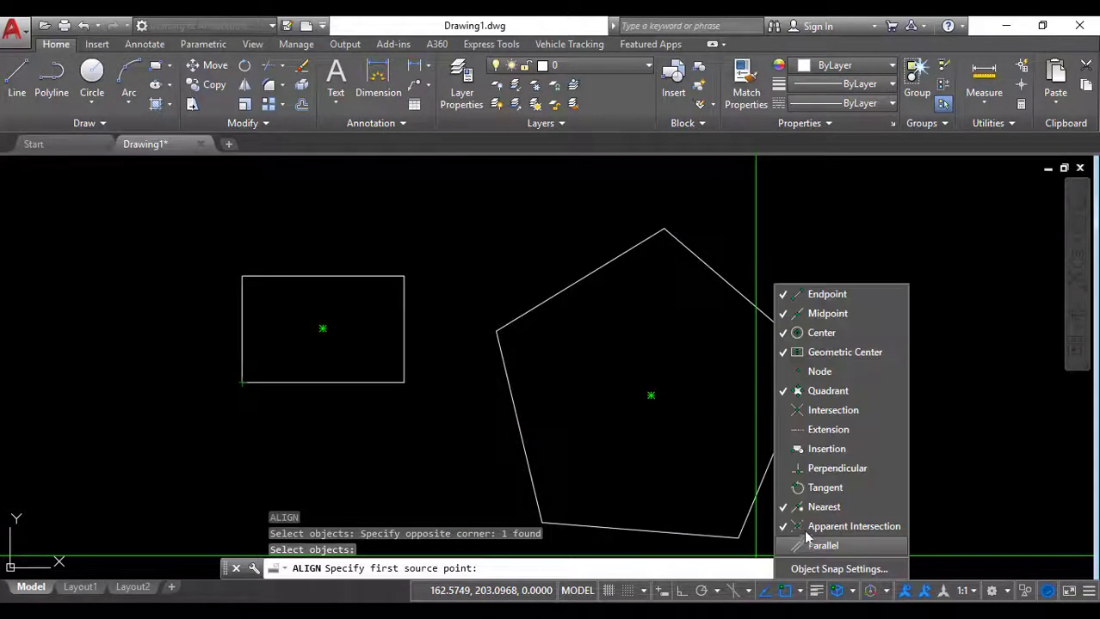
{"action": "left_click", "coordinate": [491, 468]}
{"action": "left_click", "coordinate": [801, 593]}
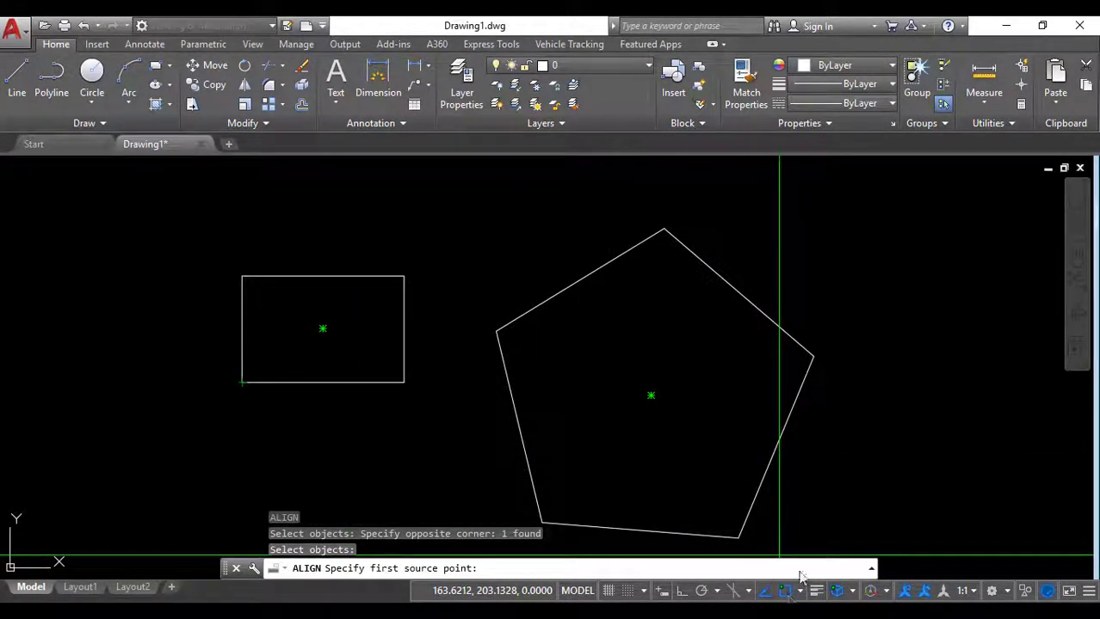
{"action": "left_click", "coordinate": [826, 358]}
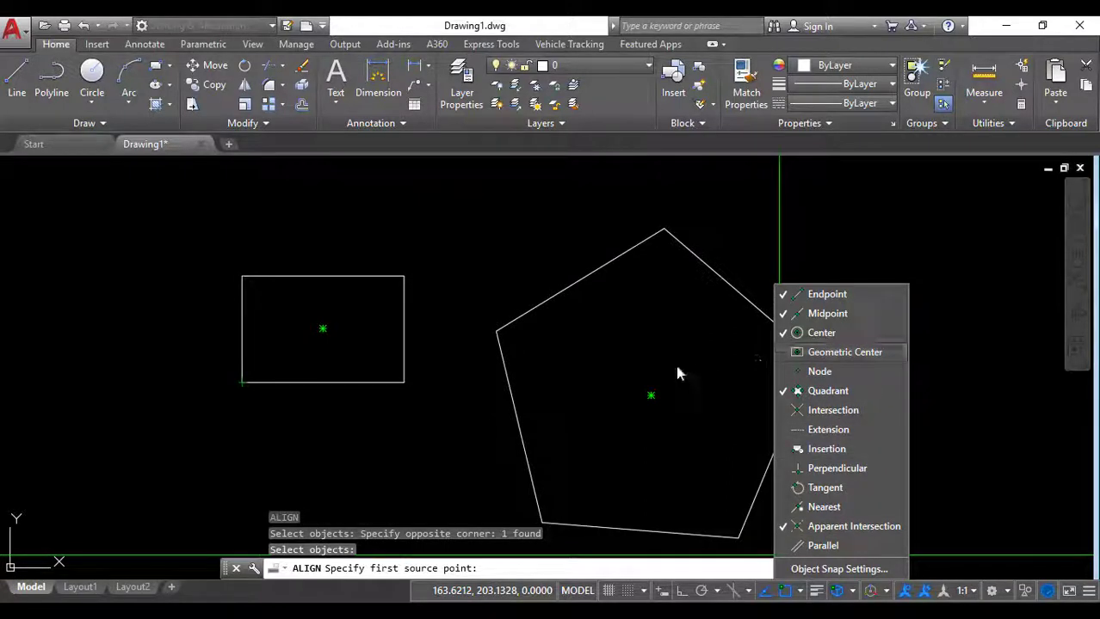
Step: Align the rectangle's bottom corners to the pentagon's top and right vertices without scaling
{"action": "left_click", "coordinate": [241, 382]}
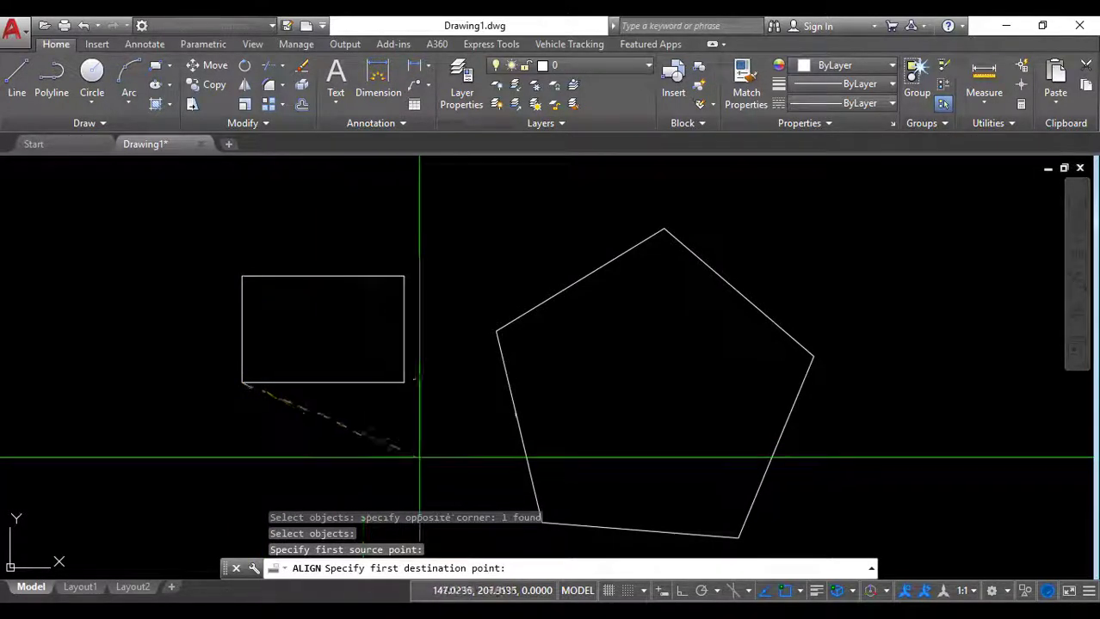
{"action": "left_click", "coordinate": [663, 229]}
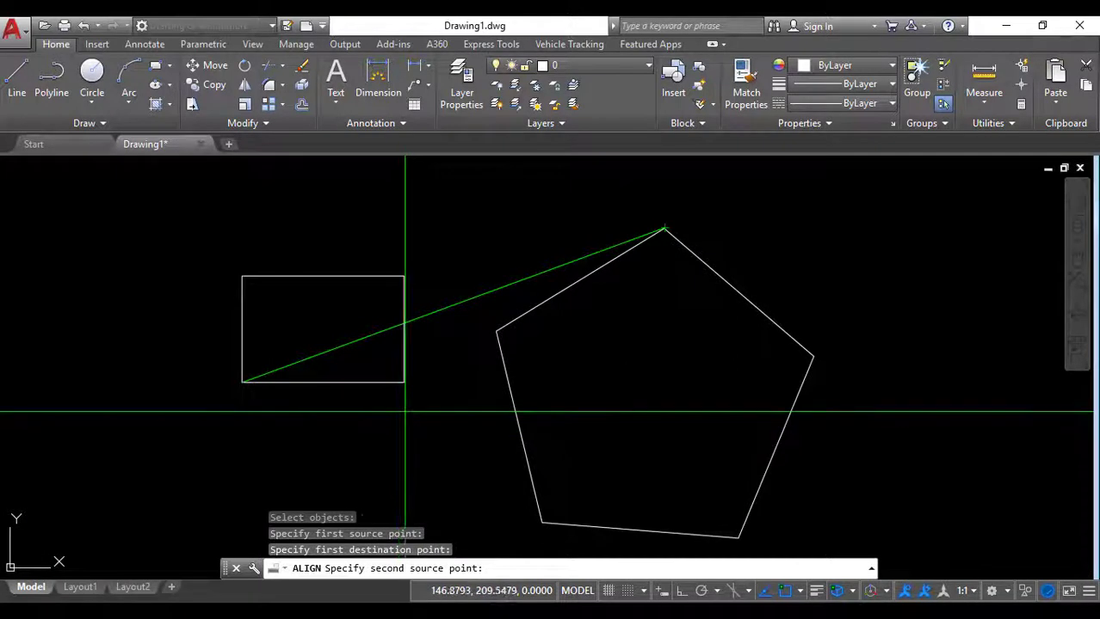
{"action": "left_click", "coordinate": [404, 382]}
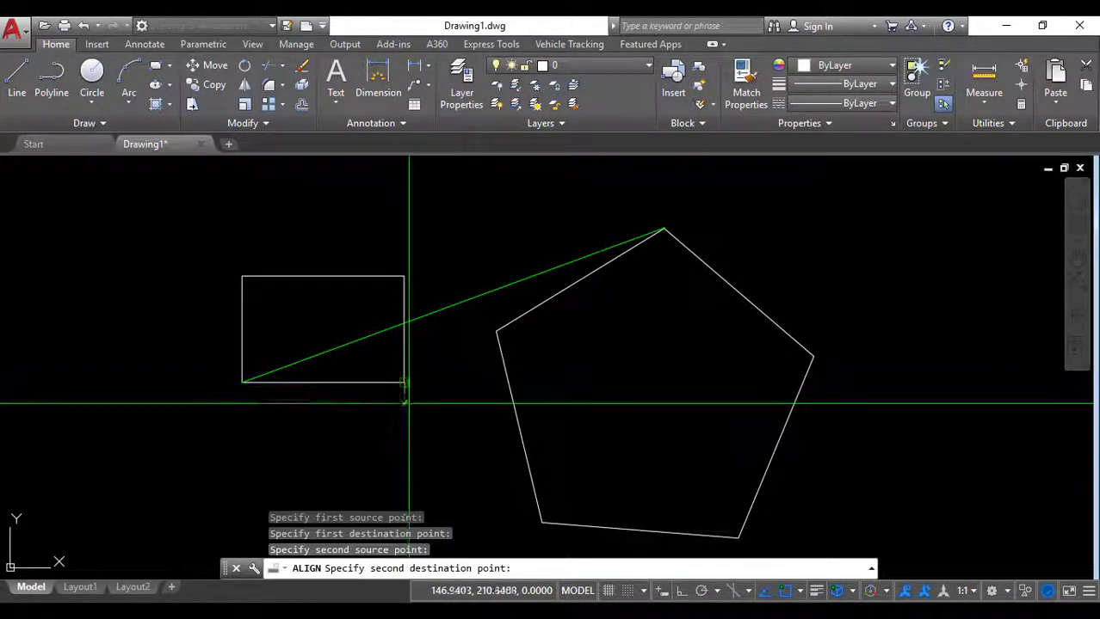
{"action": "left_click", "coordinate": [812, 356]}
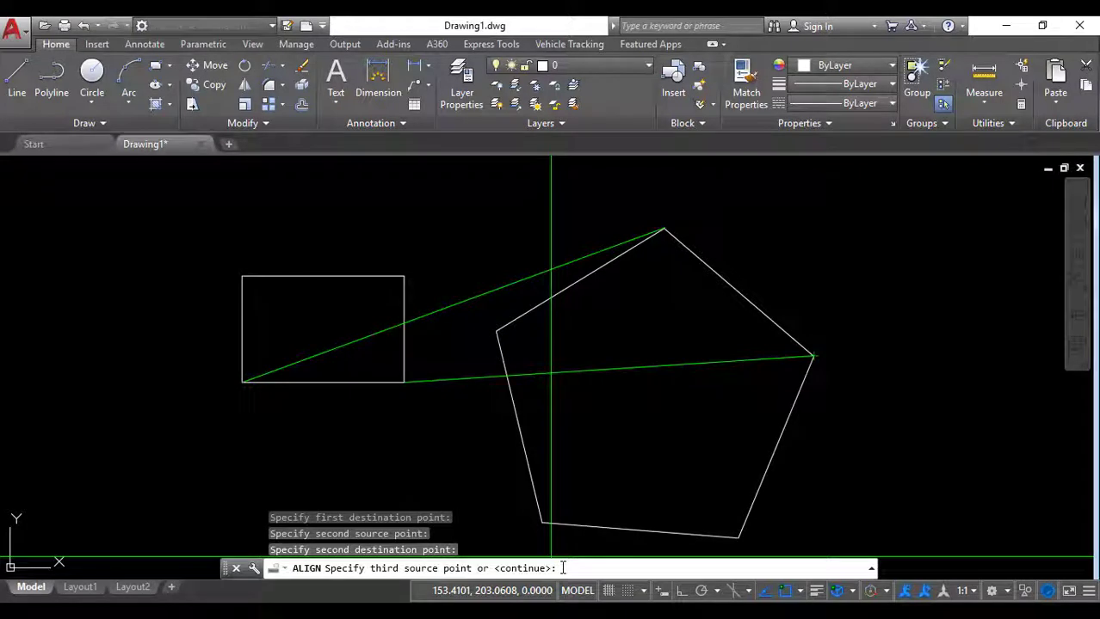
{"action": "key", "text": "Return"}
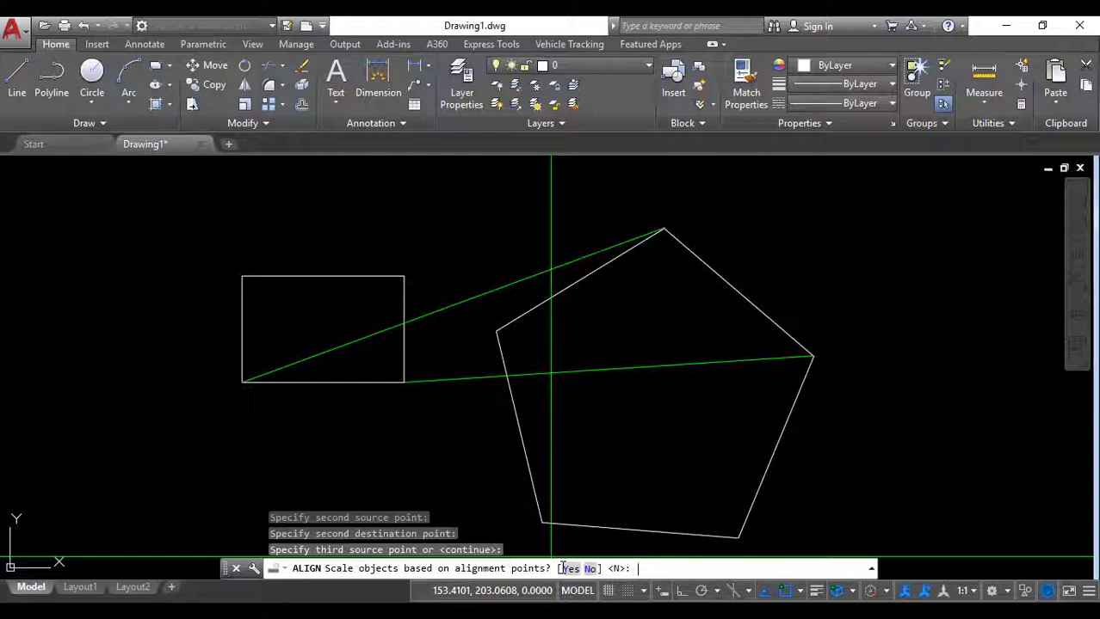
{"action": "key", "text": "Return"}
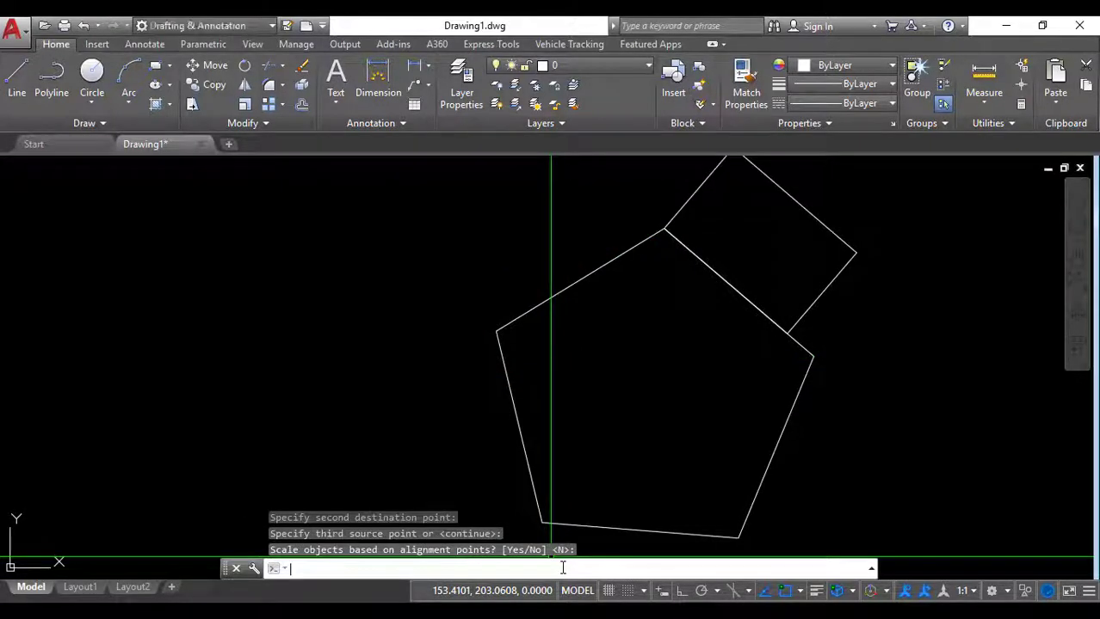
{"action": "middle_click_drag", "start_coordinate": [670, 349], "coordinate": [646, 371]}
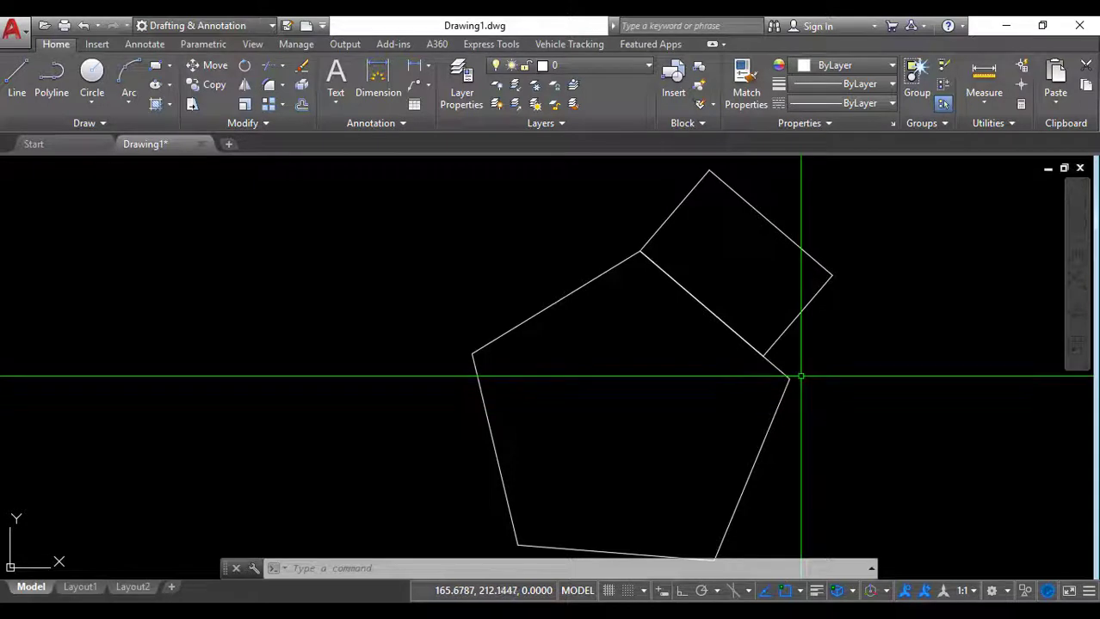
{"action": "key", "text": "ctrl+z"}
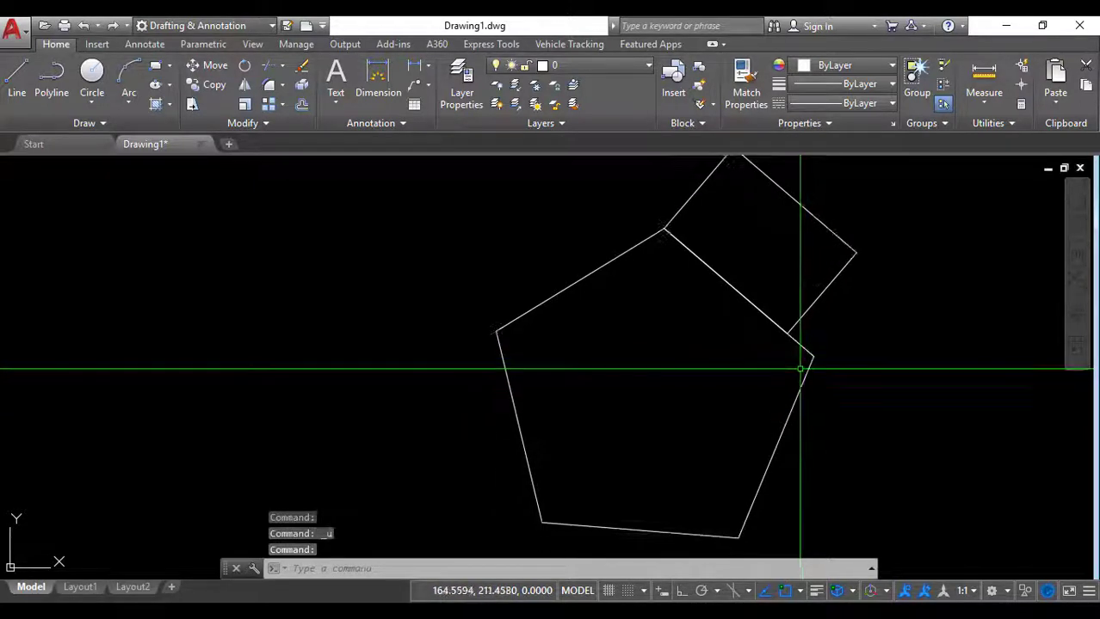
Step: Undo, then re-align the rectangle's bottom corners to the pentagon's top and right vertices with scaling
{"action": "key", "text": "ctrl+z"}
{"action": "type", "text": "al"}
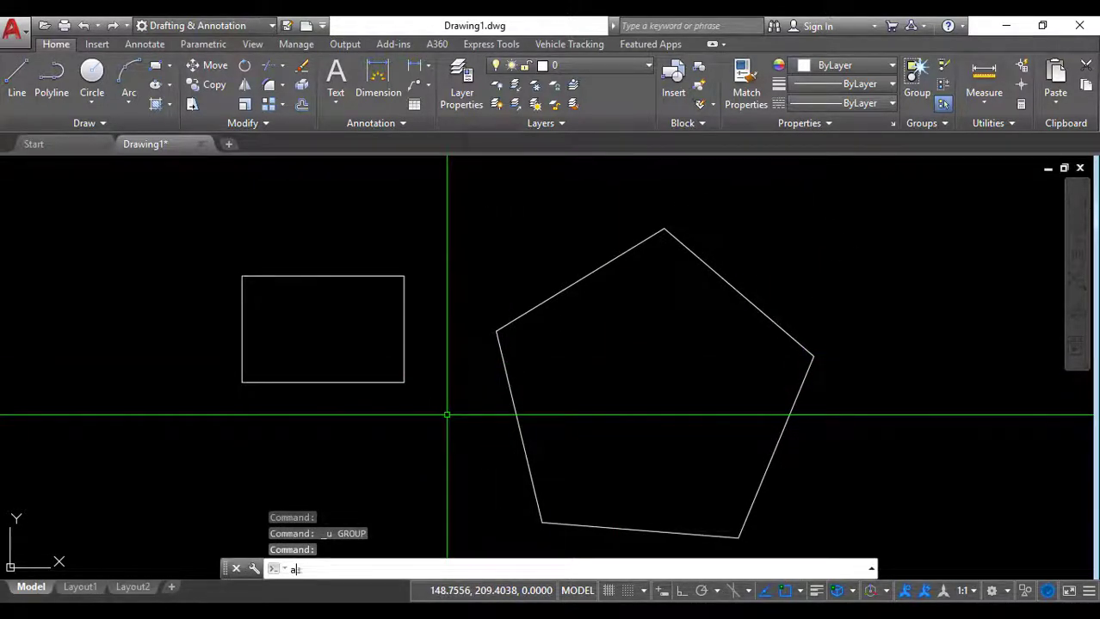
{"action": "key", "text": "Return"}
{"action": "left_click", "coordinate": [359, 375]}
{"action": "left_click", "coordinate": [329, 372]}
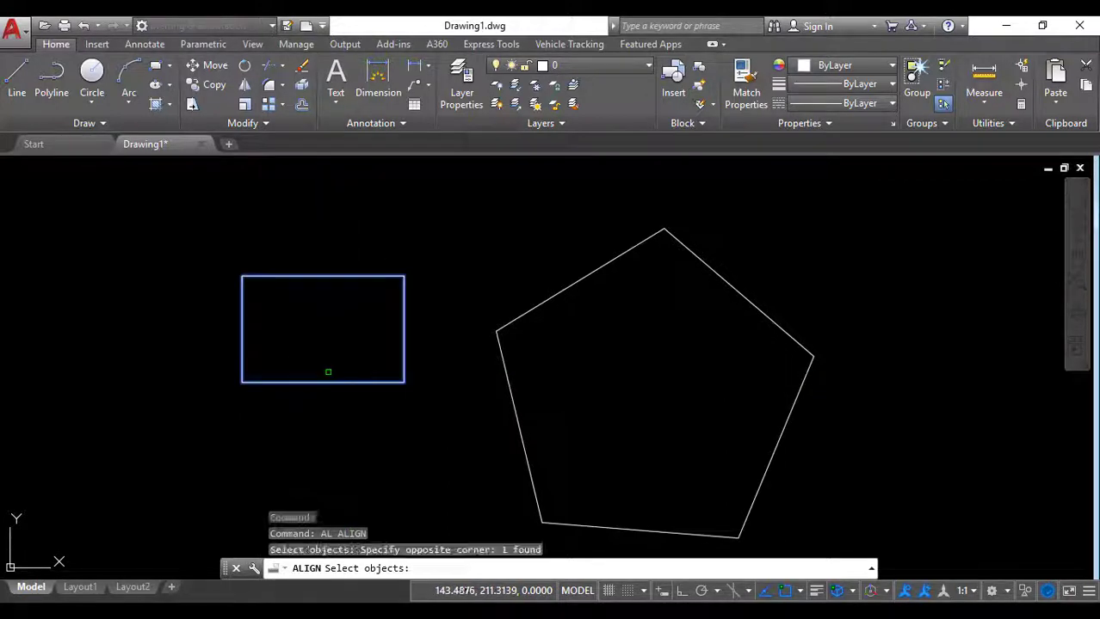
{"action": "key", "text": "Return"}
{"action": "left_click", "coordinate": [242, 382]}
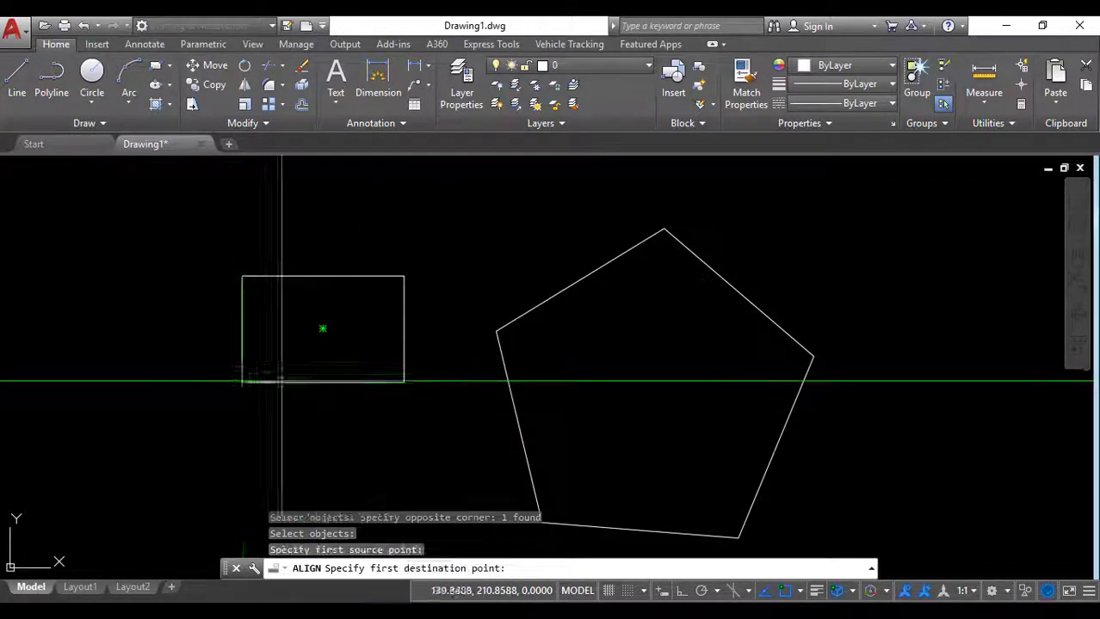
{"action": "left_click", "coordinate": [663, 229]}
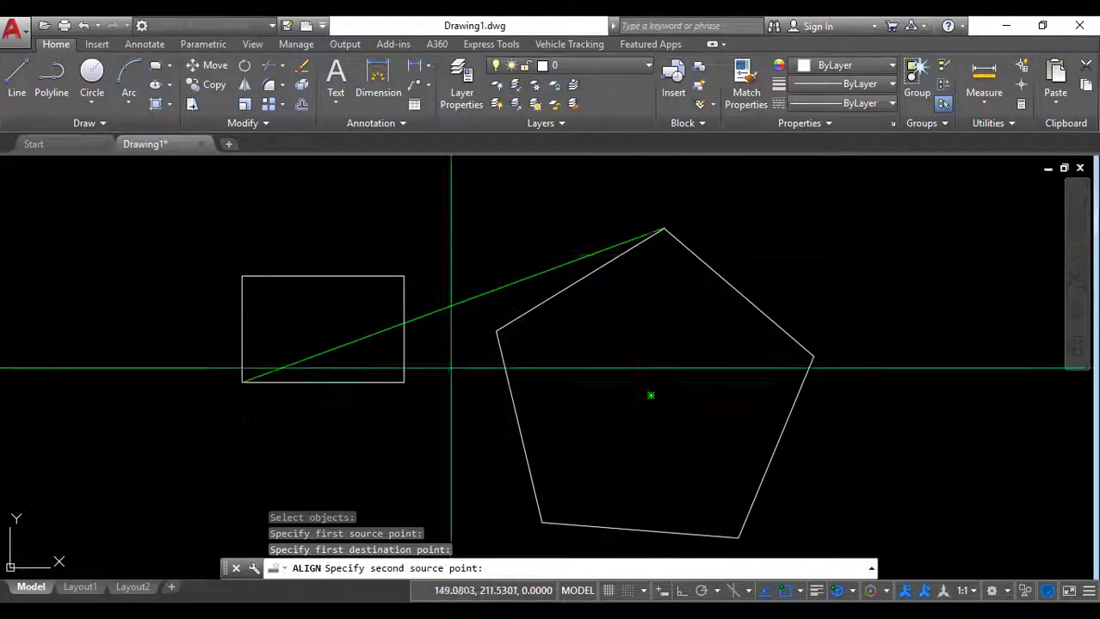
{"action": "left_click", "coordinate": [404, 382]}
{"action": "left_click", "coordinate": [813, 356]}
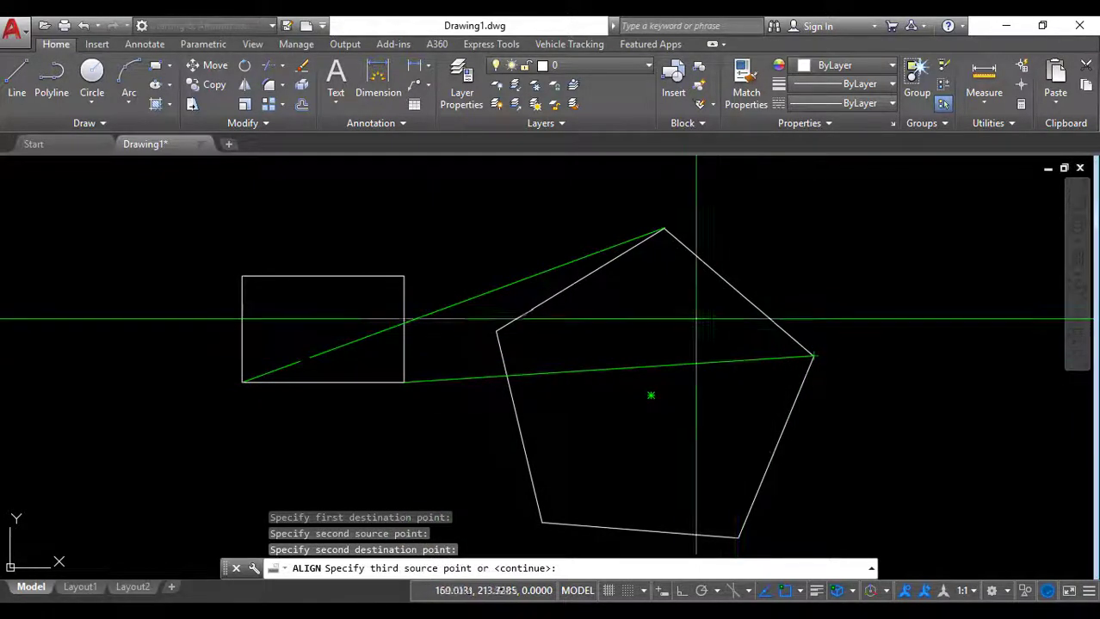
{"action": "key", "text": "Return"}
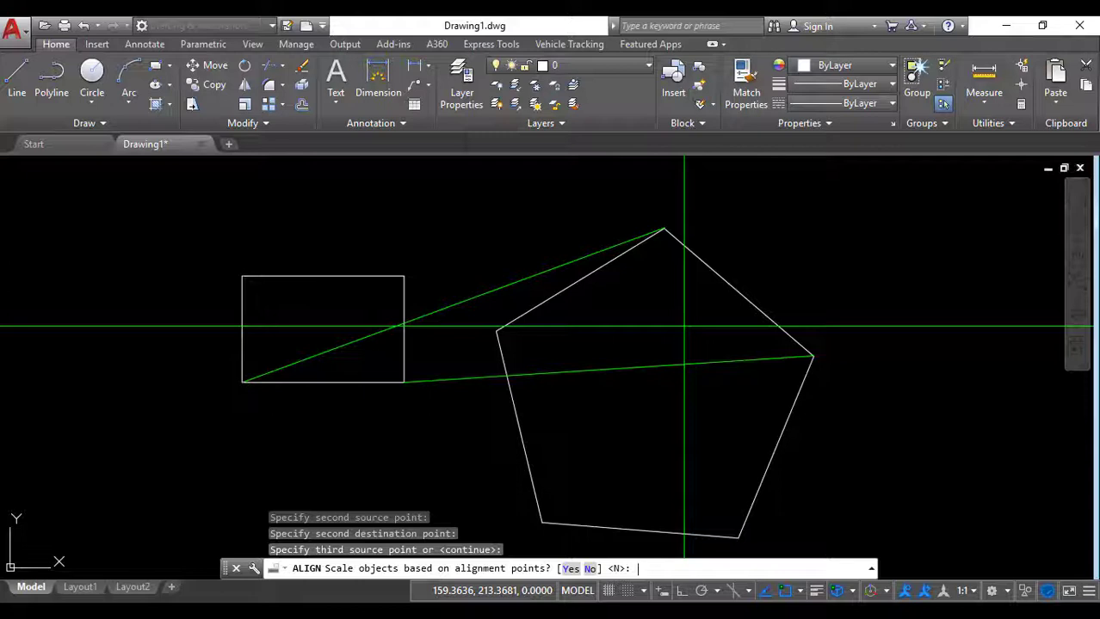
{"action": "type", "text": "y"}
{"action": "key", "text": "Return"}
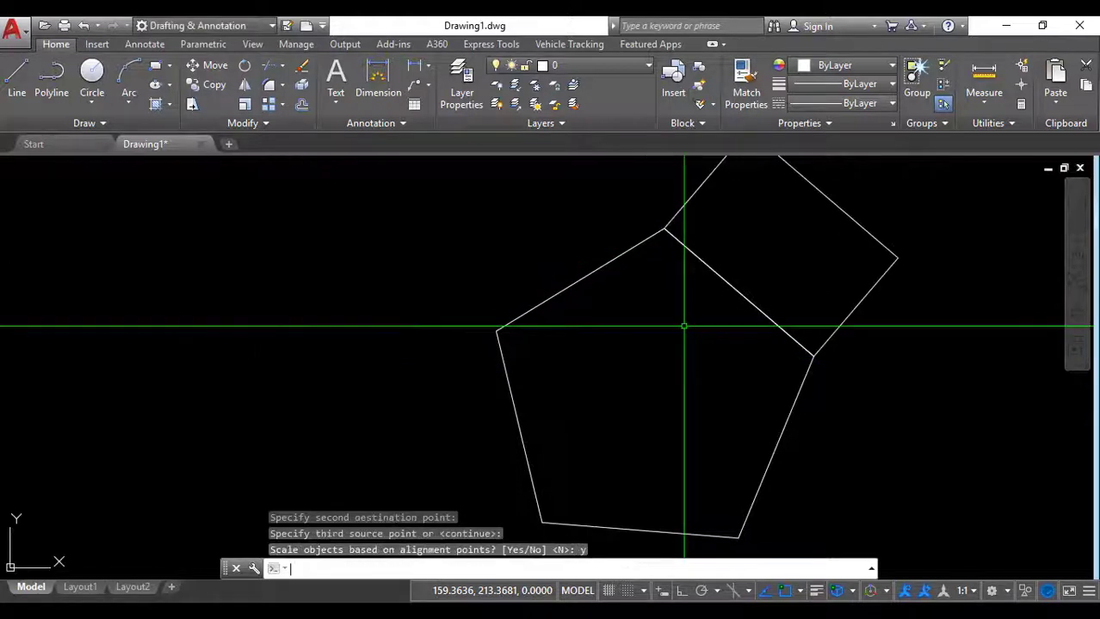
Step: Center the square and pentagon in view and open AutoCAD Help with F1
{"action": "scroll", "coordinate": [684, 327], "scroll_direction": "down", "scroll_amount": 2}
{"action": "middle_click_drag", "start_coordinate": [675, 300], "coordinate": [558, 324]}
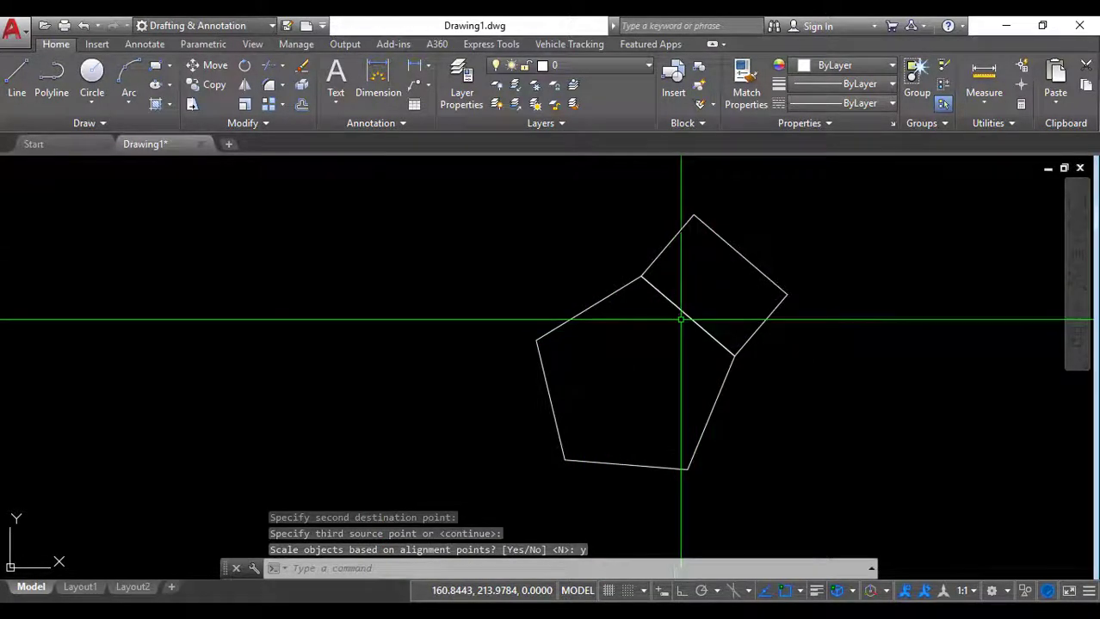
{"action": "scroll", "coordinate": [696, 295], "scroll_direction": "up", "scroll_amount": 4}
{"action": "middle_click_drag", "start_coordinate": [696, 295], "coordinate": [659, 331]}
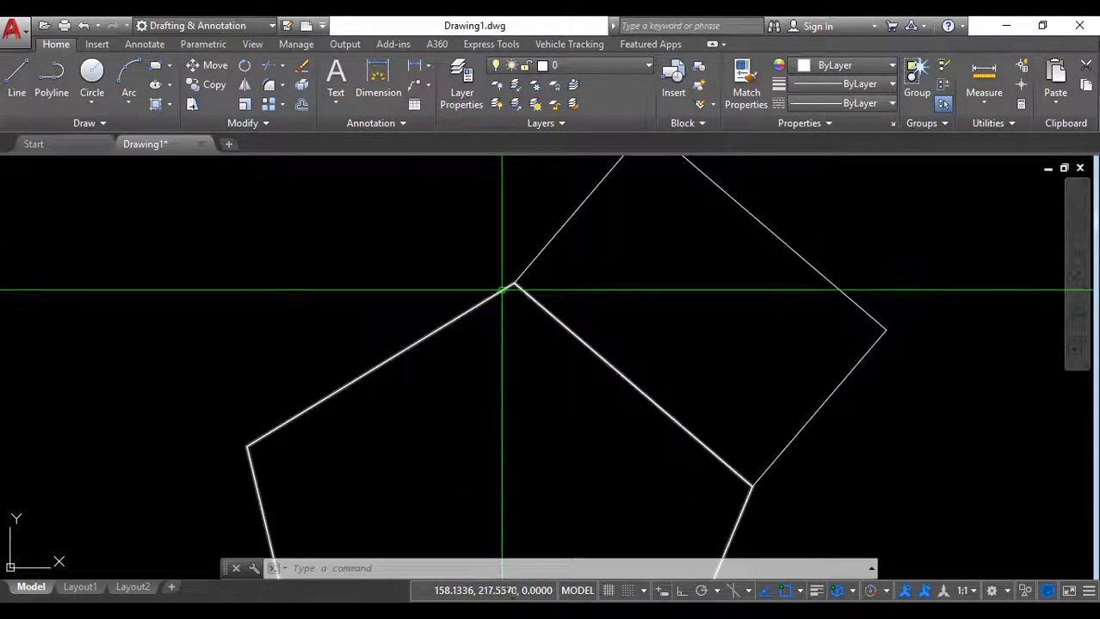
{"action": "scroll", "coordinate": [576, 328], "scroll_direction": "down", "scroll_amount": 4}
{"action": "scroll", "coordinate": [576, 328], "scroll_direction": "up", "scroll_amount": 2}
{"action": "middle_click_drag", "start_coordinate": [584, 337], "coordinate": [612, 340]}
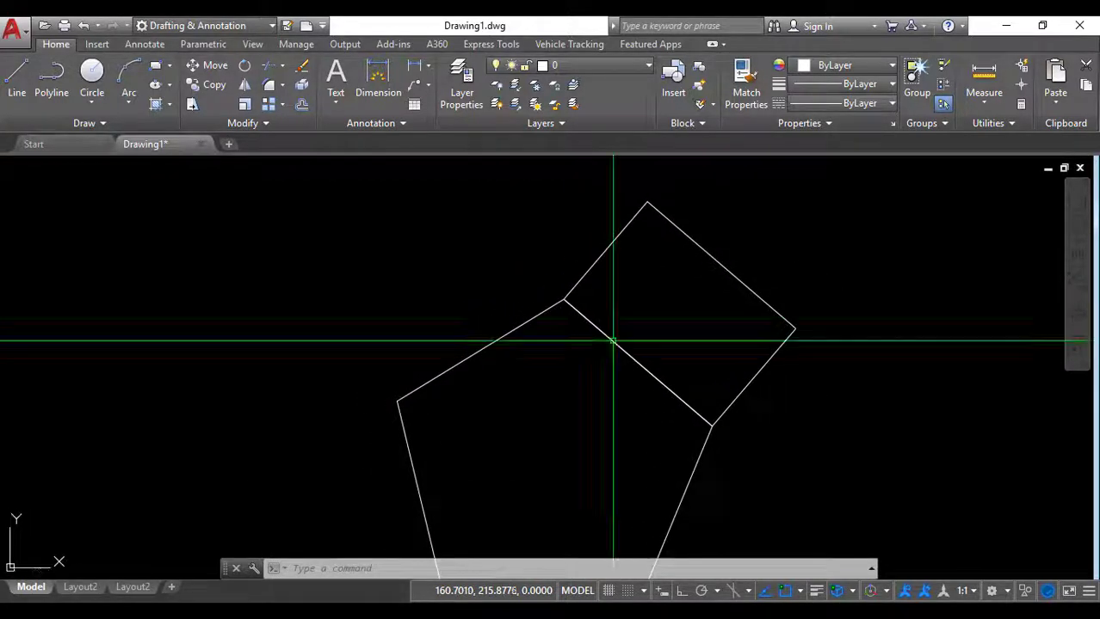
{"action": "mouse_move", "coordinate": [613, 340]}
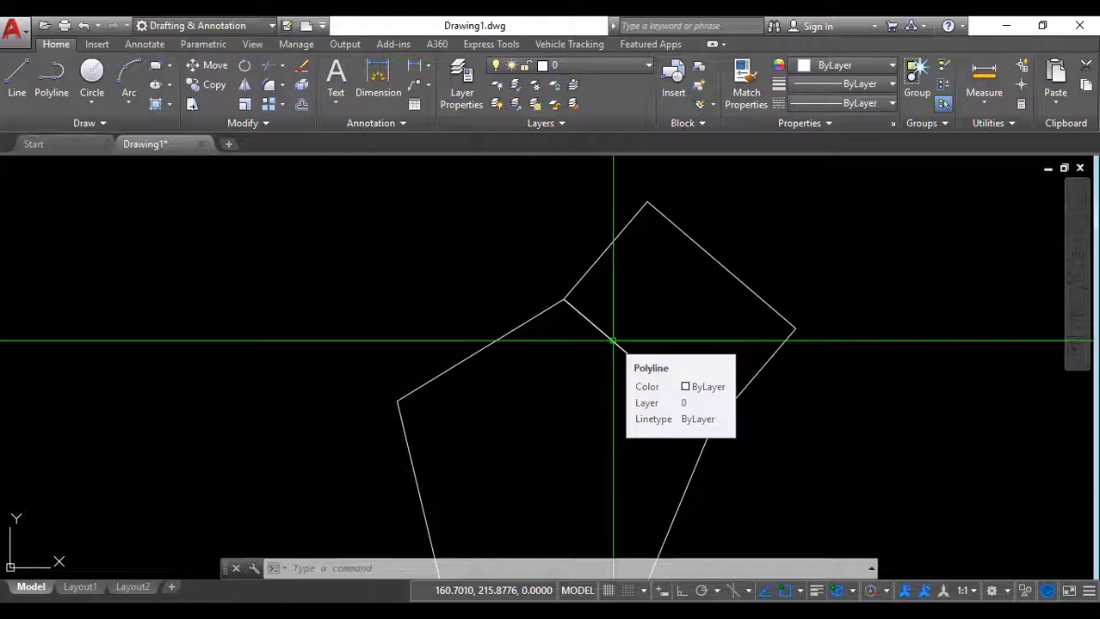
{"action": "key", "text": "F1"}
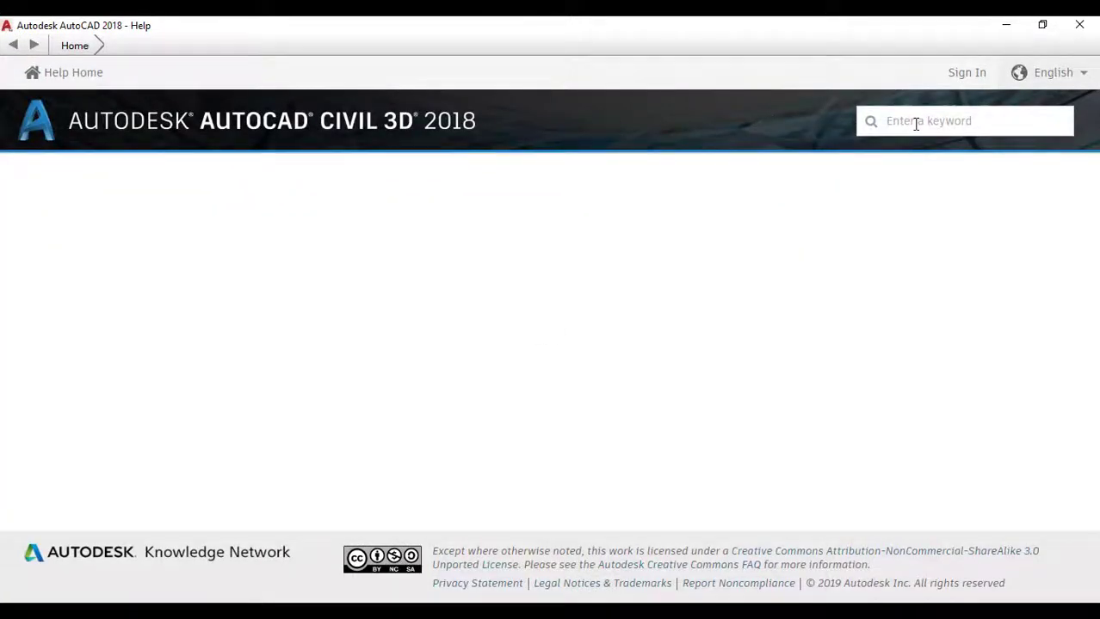
Step: Maximize Help, search for 'align', and open the ALIGN (Command) article
{"action": "left_click", "coordinate": [916, 125]}
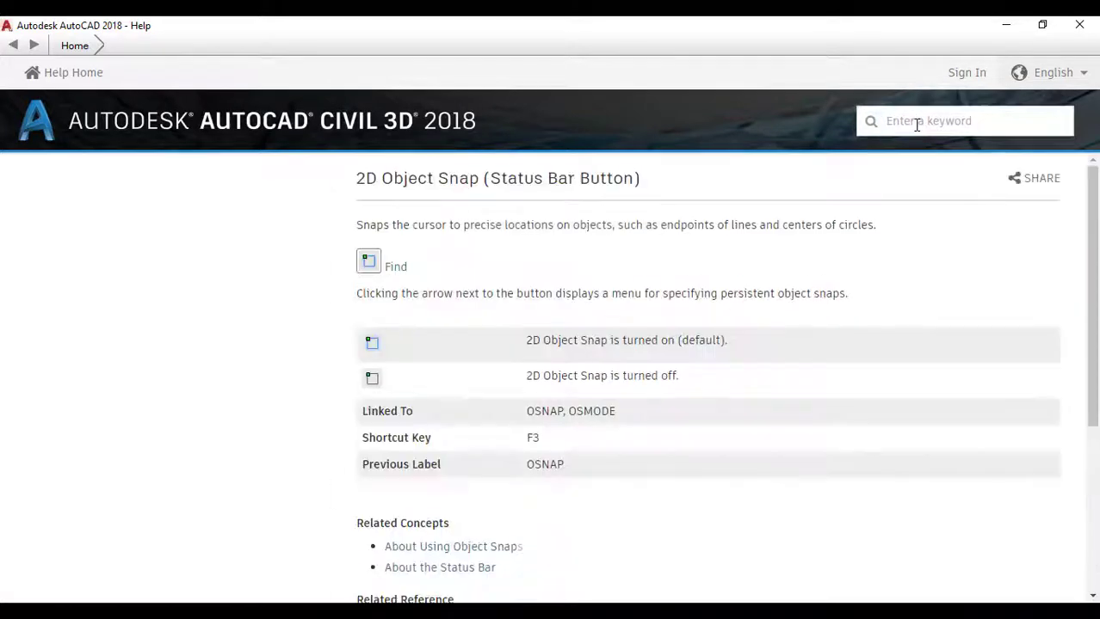
{"action": "left_click", "coordinate": [917, 124]}
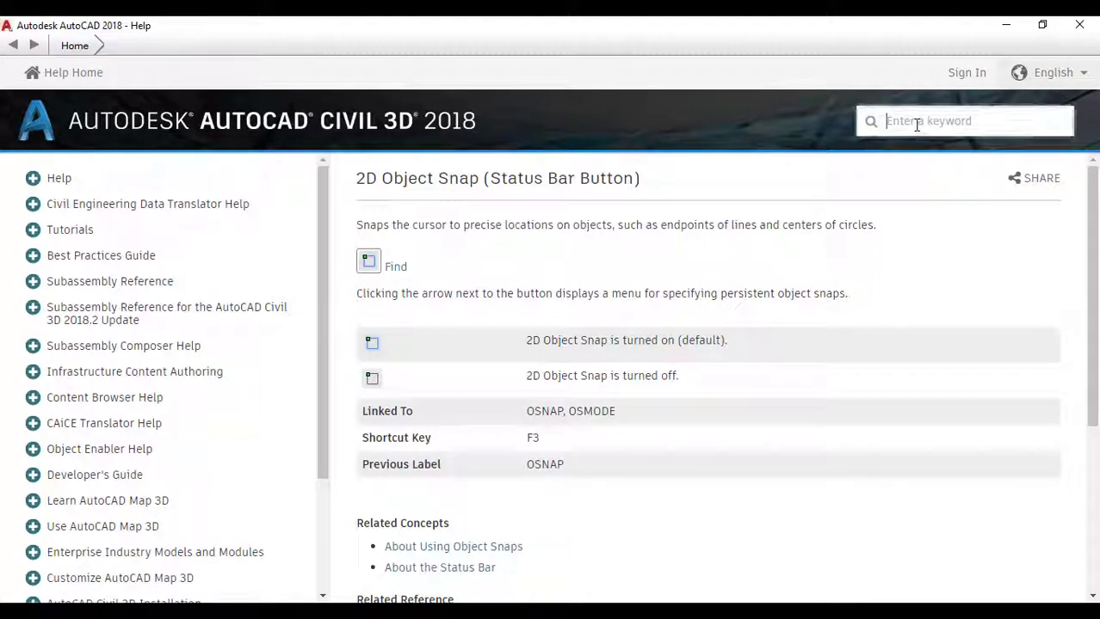
{"action": "type", "text": "aling"}
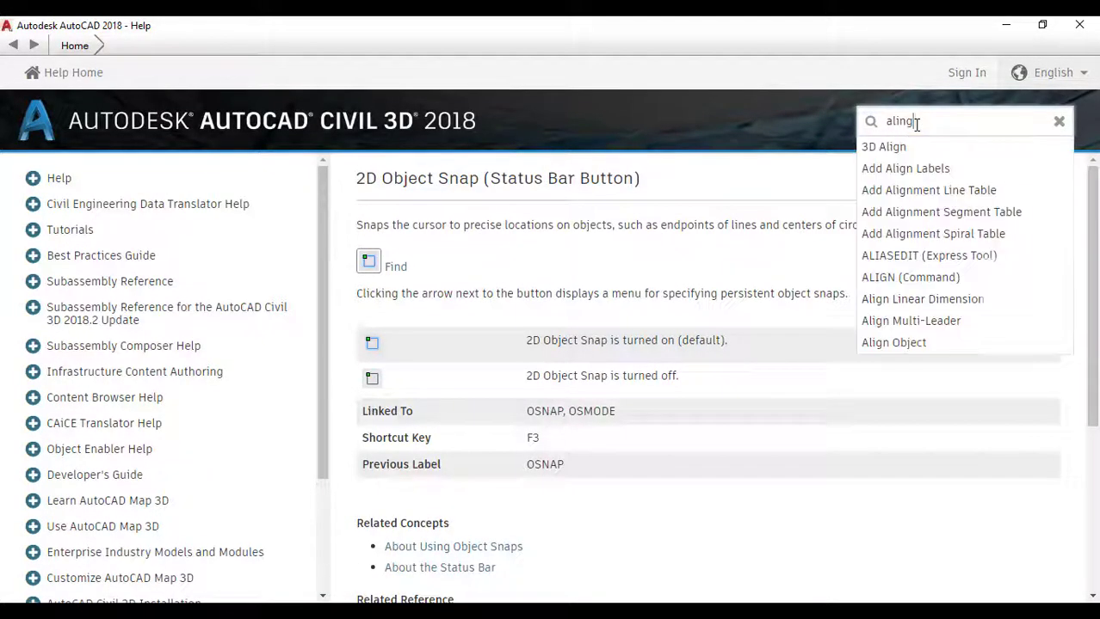
{"action": "key", "text": "BackSpace"}
{"action": "key", "text": "BackSpace"}
{"action": "type", "text": "gn"}
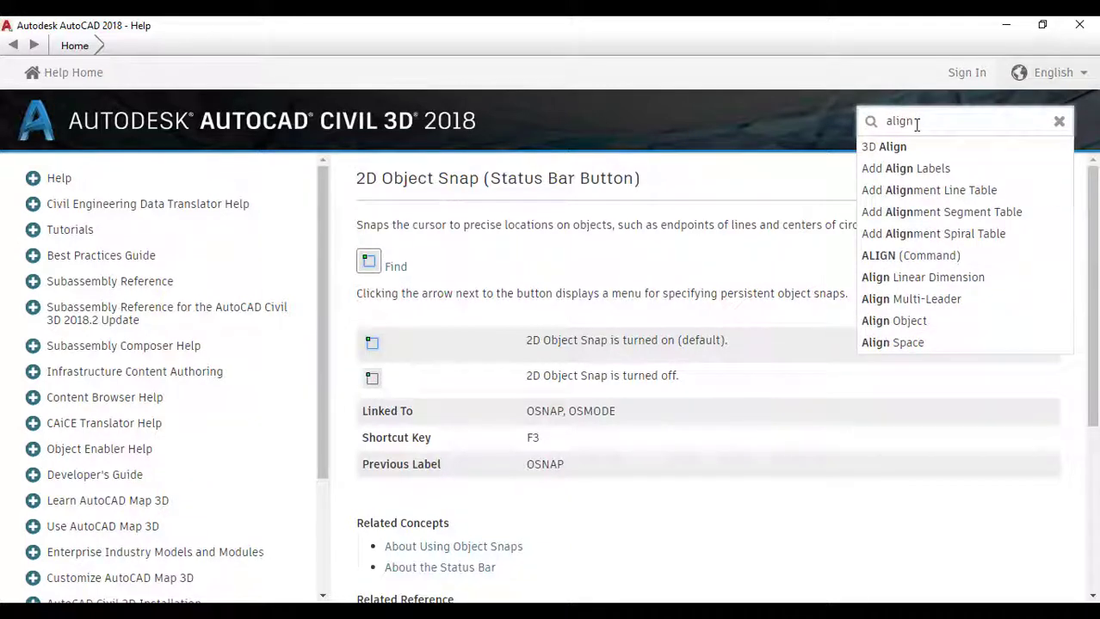
{"action": "key", "text": "Return"}
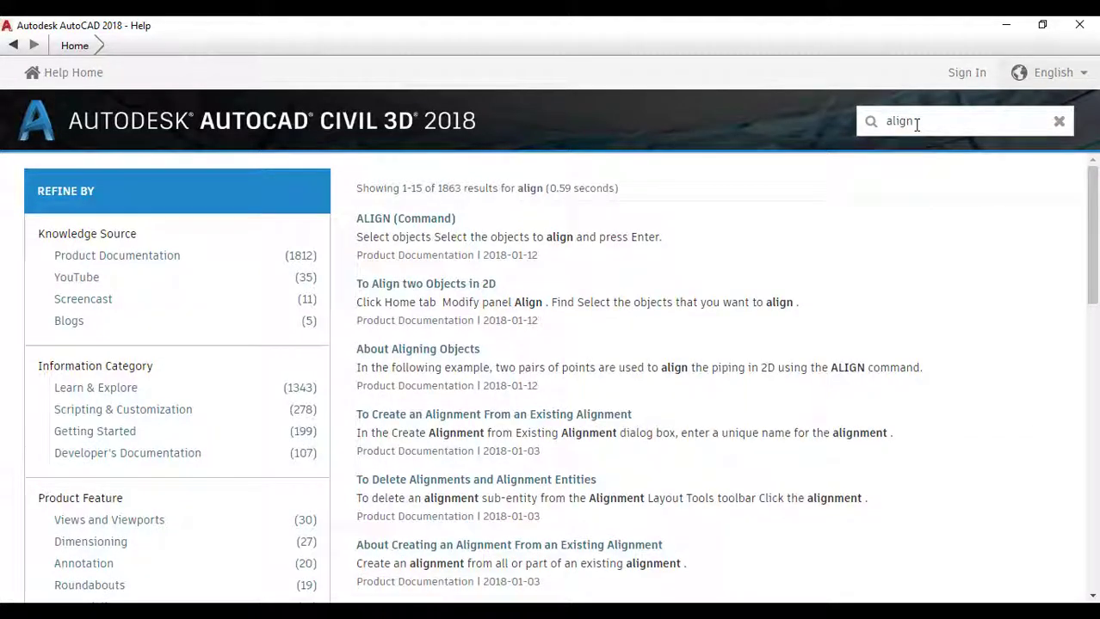
{"action": "left_click", "coordinate": [445, 220]}
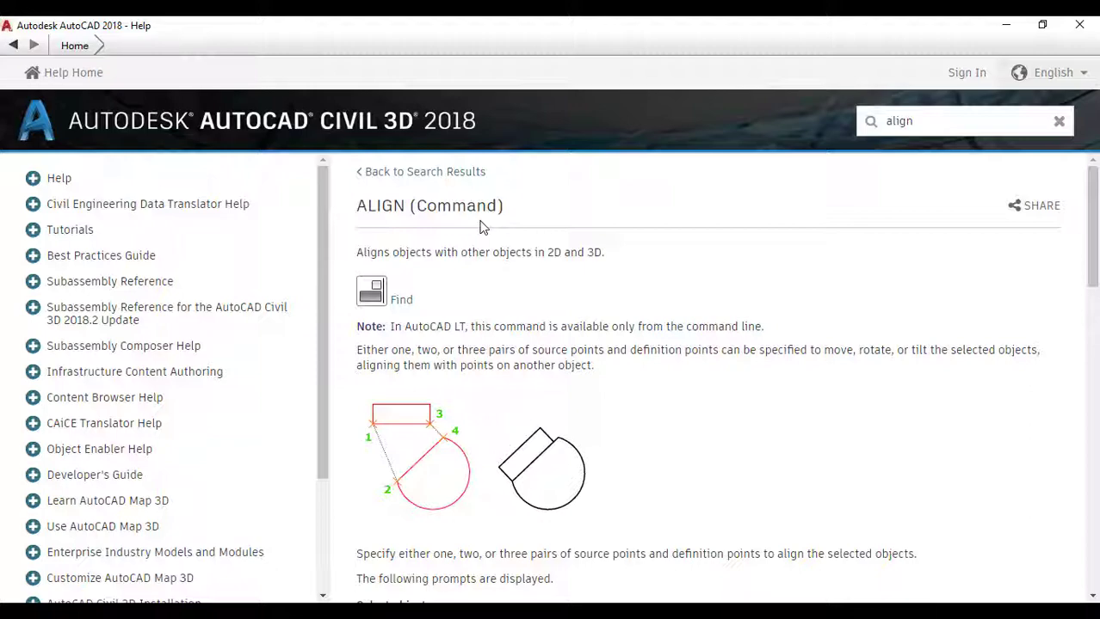
{"action": "scroll", "coordinate": [483, 247], "scroll_direction": "down", "scroll_amount": 2}
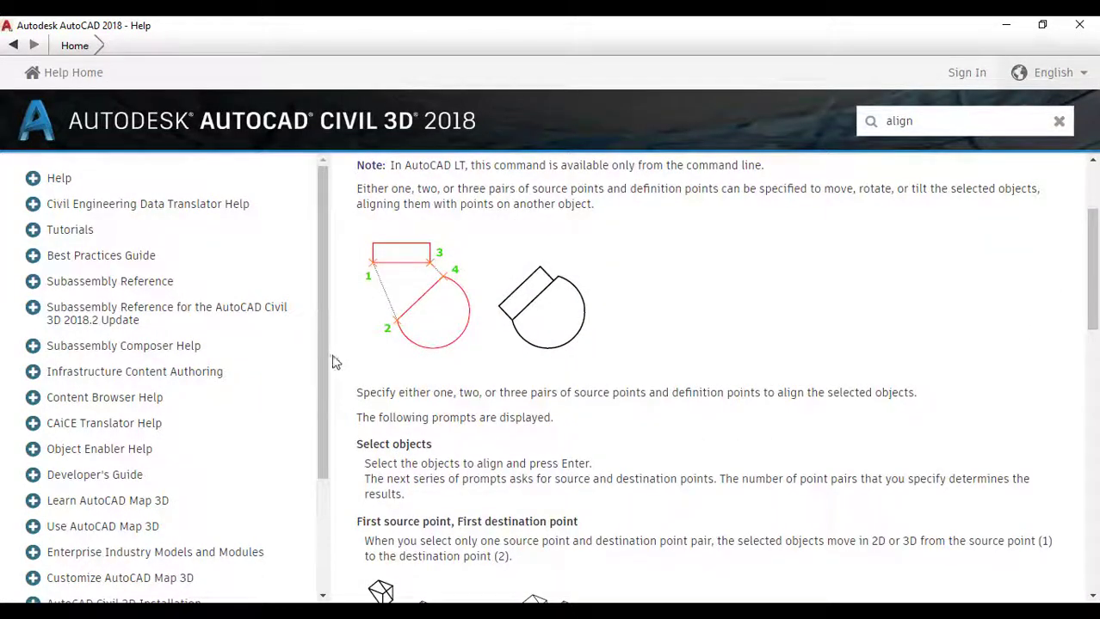
{"action": "scroll", "coordinate": [396, 369], "scroll_direction": "down", "scroll_amount": 1}
{"action": "scroll", "coordinate": [450, 376], "scroll_direction": "down", "scroll_amount": 2}
{"action": "scroll", "coordinate": [451, 376], "scroll_direction": "down", "scroll_amount": 2}
{"action": "scroll", "coordinate": [456, 344], "scroll_direction": "up", "scroll_amount": 3}
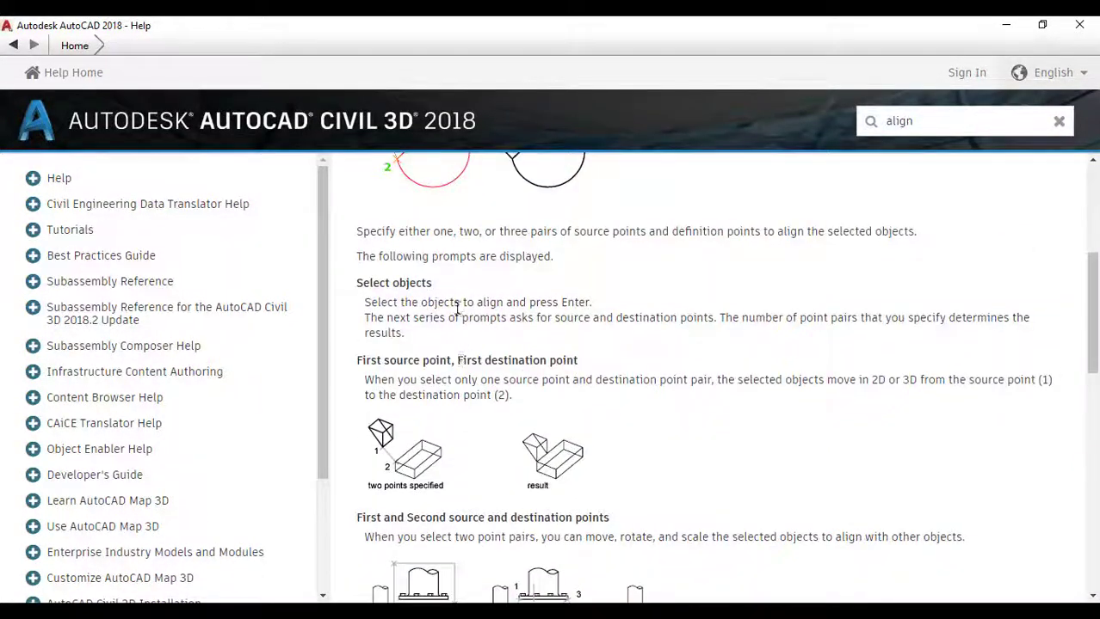
{"action": "scroll", "coordinate": [456, 314], "scroll_direction": "up", "scroll_amount": 3}
{"action": "scroll", "coordinate": [456, 310], "scroll_direction": "down", "scroll_amount": 1}
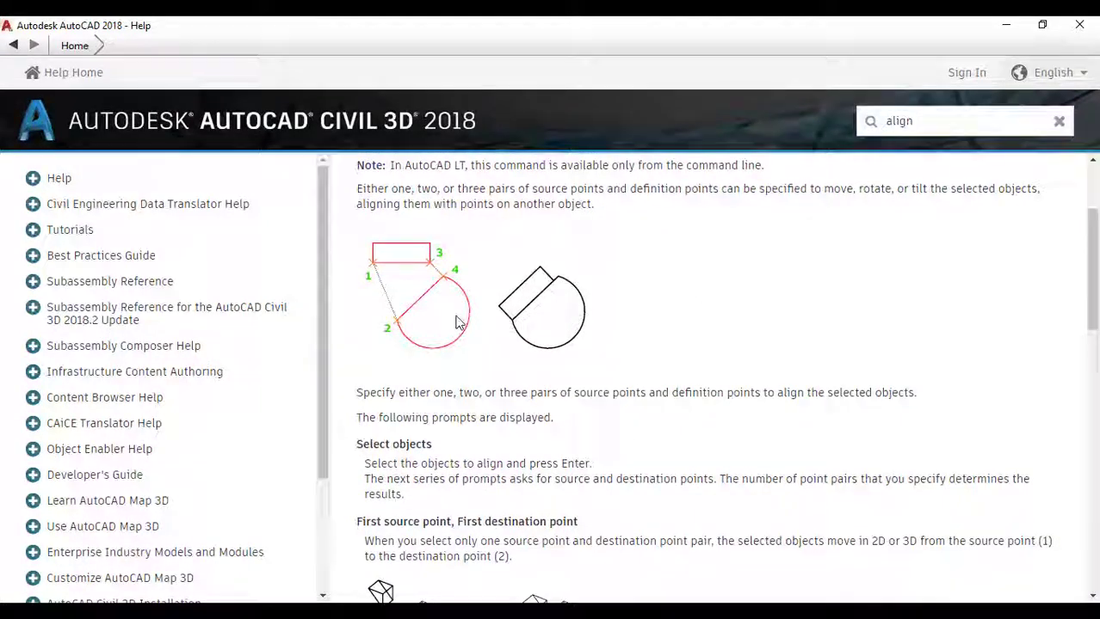
{"action": "scroll", "coordinate": [458, 322], "scroll_direction": "down", "scroll_amount": 2}
{"action": "scroll", "coordinate": [457, 320], "scroll_direction": "down", "scroll_amount": 2}
{"action": "scroll", "coordinate": [457, 344], "scroll_direction": "down", "scroll_amount": 1}
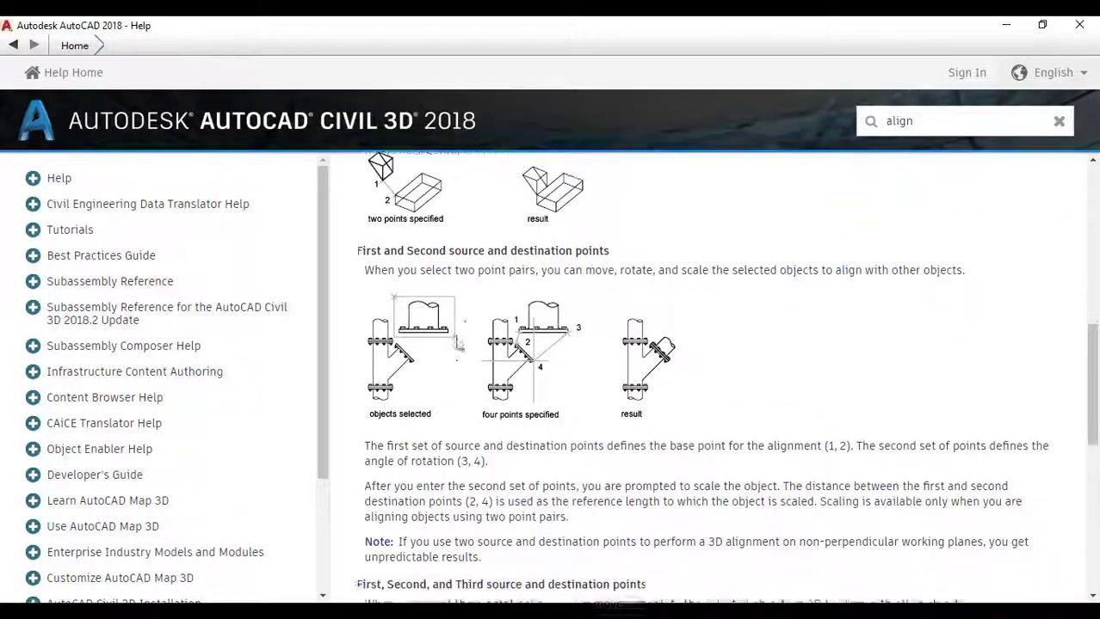
{"action": "scroll", "coordinate": [456, 344], "scroll_direction": "down", "scroll_amount": 1}
{"action": "scroll", "coordinate": [460, 344], "scroll_direction": "down", "scroll_amount": 1}
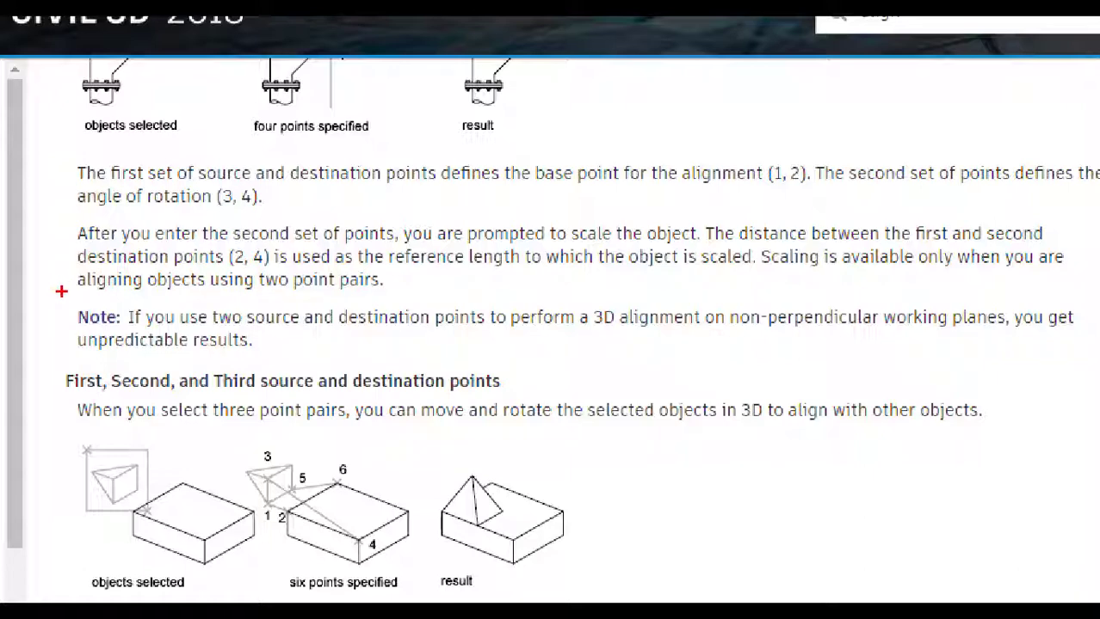
{"action": "mouse_move", "coordinate": [62, 291]}
{"action": "left_mouse_down"}
{"action": "mouse_move", "coordinate": [971, 373]}
{"action": "mouse_move", "coordinate": [1094, 366]}
{"action": "left_mouse_up"}
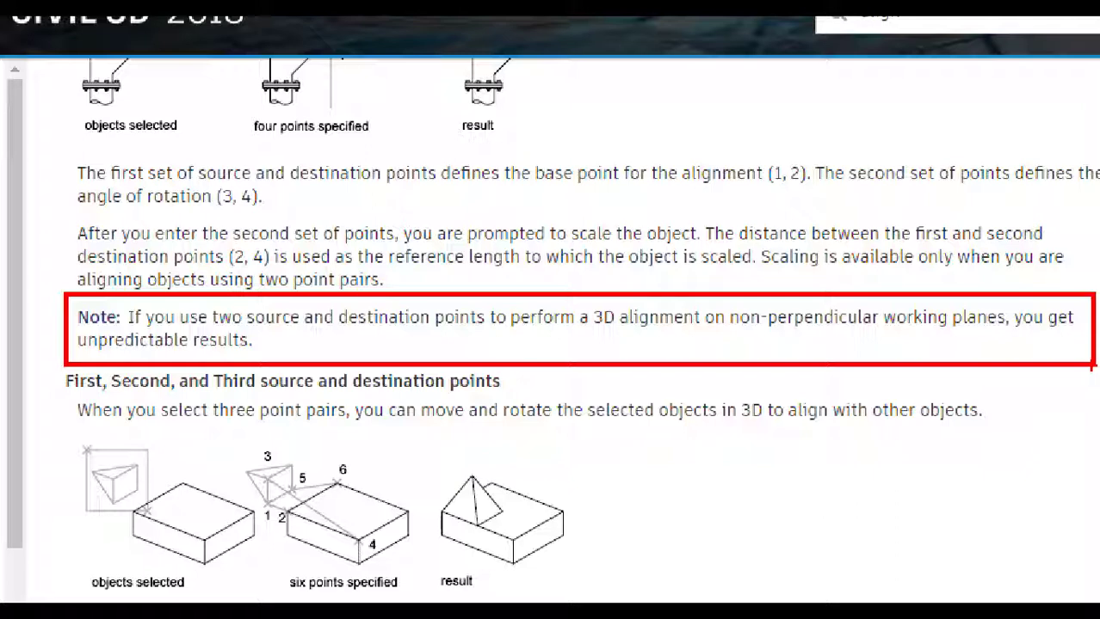
{"action": "left_click_drag", "start_coordinate": [611, 335], "coordinate": [707, 458]}
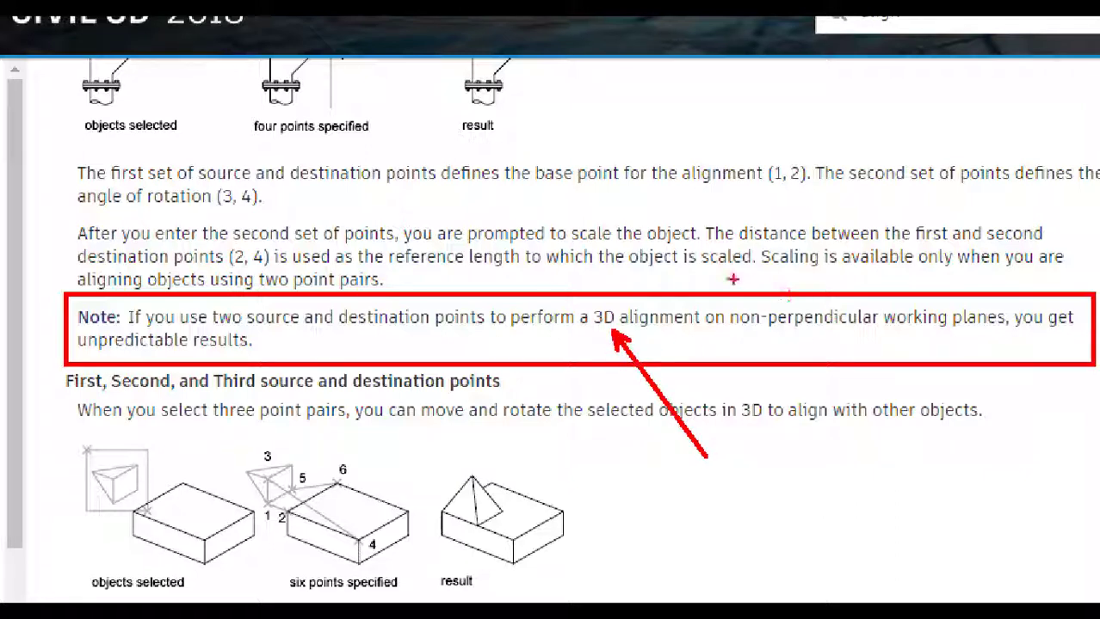
{"action": "left_click_drag", "start_coordinate": [723, 279], "coordinate": [1003, 347]}
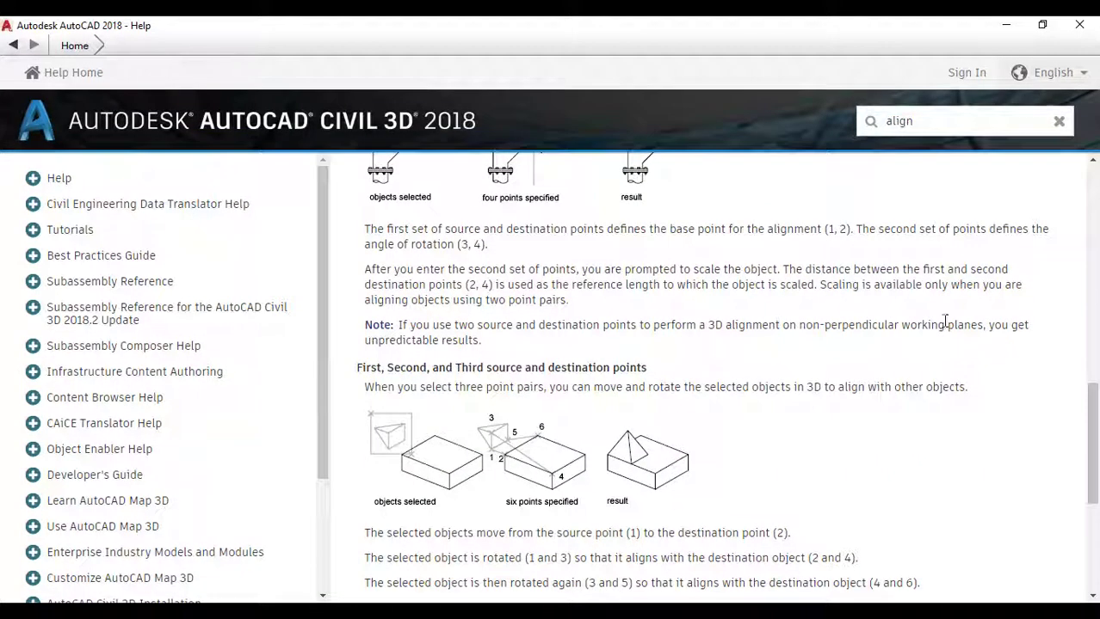
Step: Close Help, center the pentagon and square in view, and expand the Modify panel
{"action": "left_click", "coordinate": [1081, 29]}
{"action": "scroll", "coordinate": [633, 344], "scroll_direction": "down", "scroll_amount": 3}
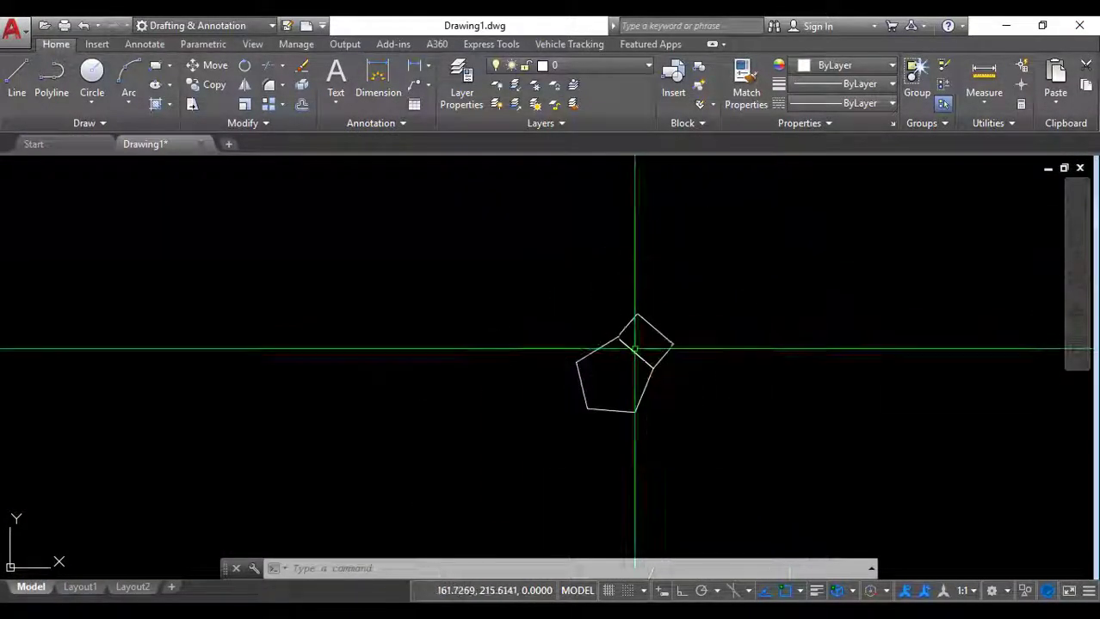
{"action": "scroll", "coordinate": [603, 348], "scroll_direction": "down", "scroll_amount": 2}
{"action": "scroll", "coordinate": [603, 347], "scroll_direction": "up", "scroll_amount": 4}
{"action": "middle_click_drag", "start_coordinate": [601, 339], "coordinate": [535, 337]}
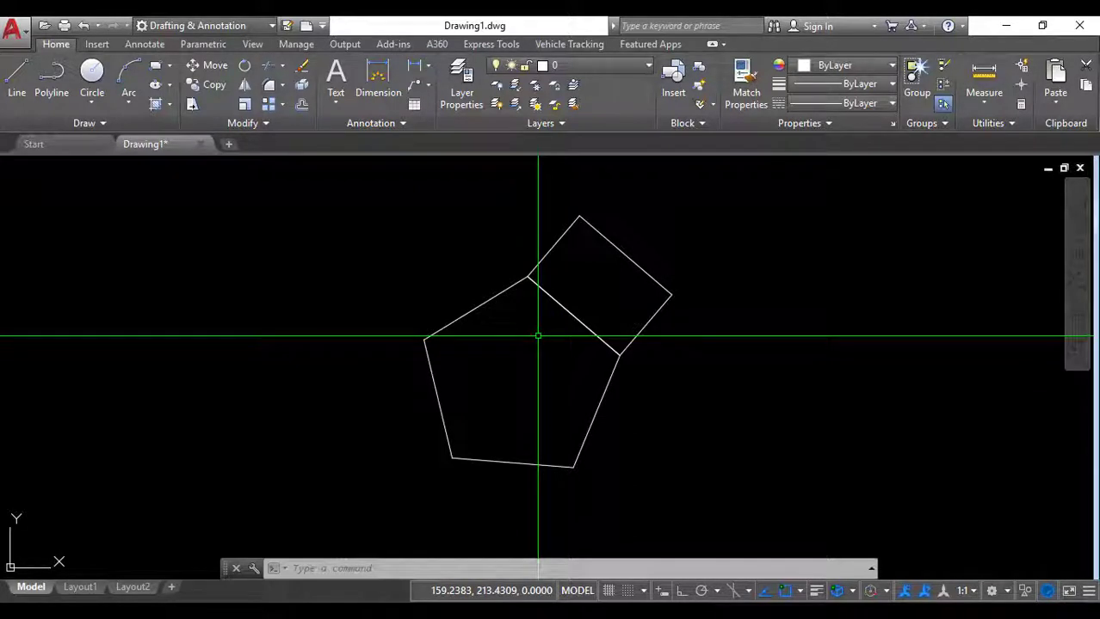
{"action": "left_click", "coordinate": [263, 125]}
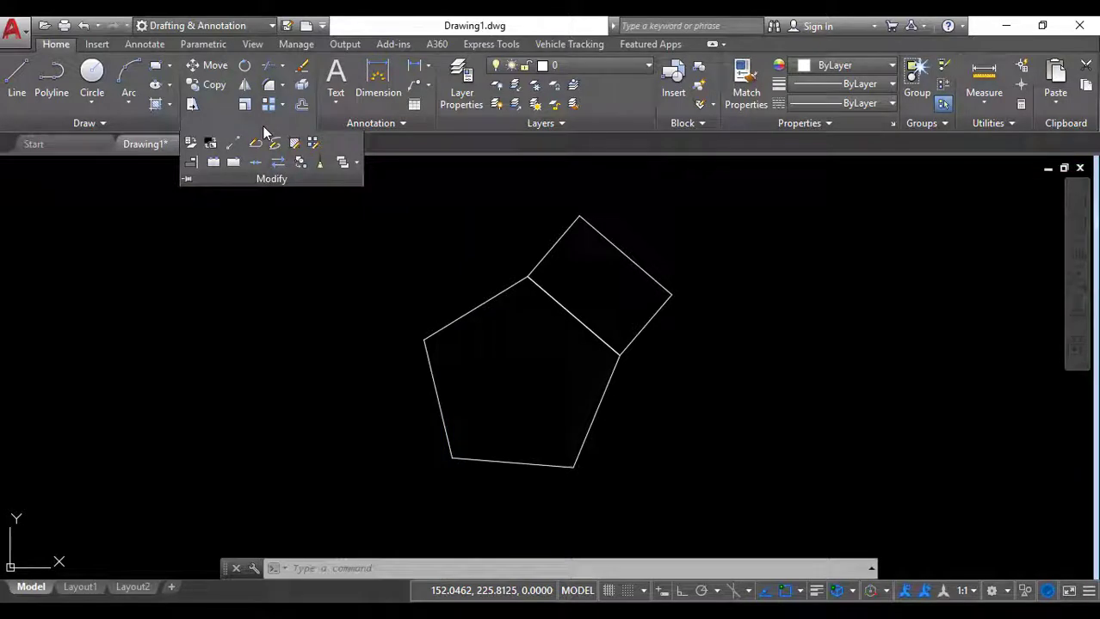